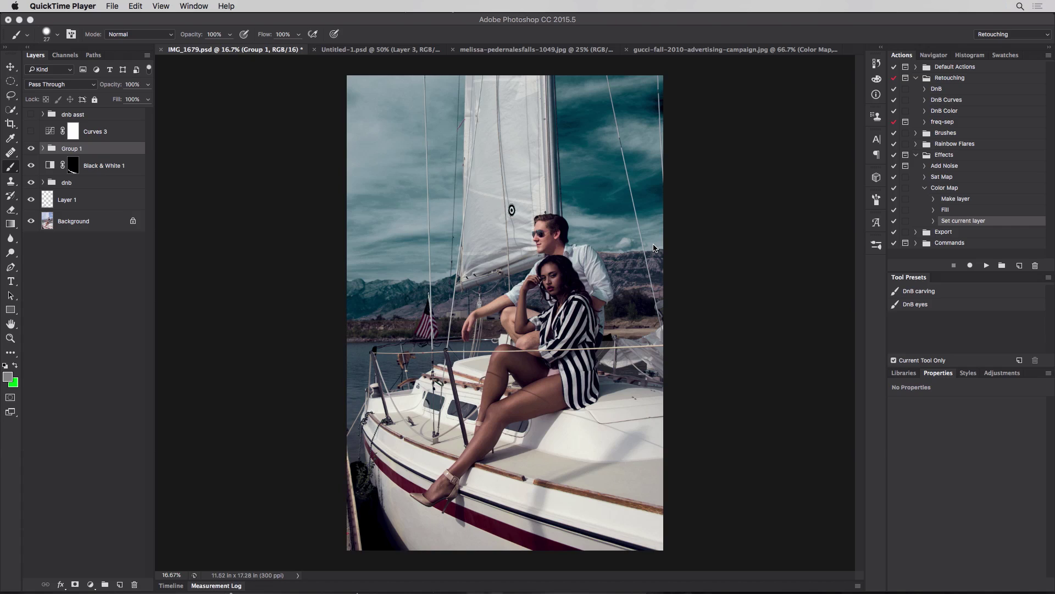
Step: Compare the edited photo with its Background layer shown on its own
click(34, 226)
alt+click(32, 221)
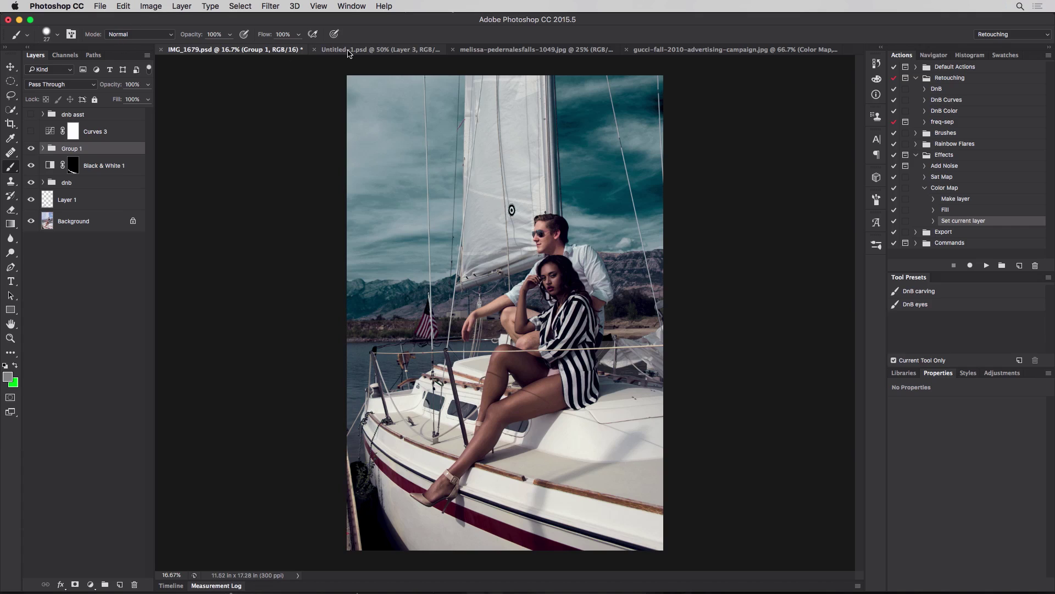
Step: Switch to the Untitled-1.psd document, hide Layer 3 and select the grayscale chart on Layer 2
click(325, 52)
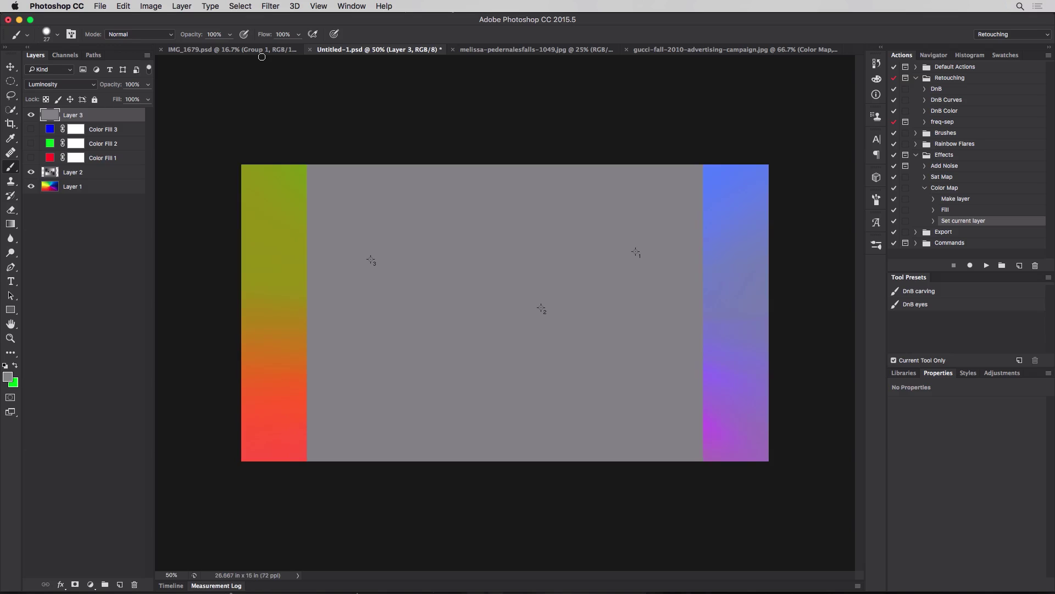
click(30, 115)
click(96, 174)
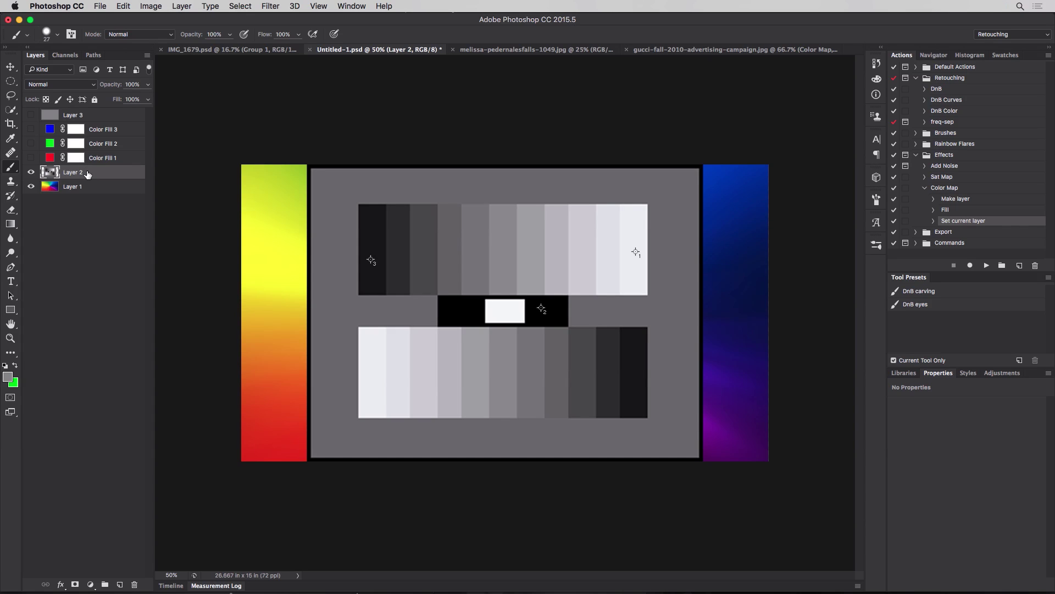
Step: Review the blending modes offered for Layer 2, and isolate Layer 1 to inspect its colors before showing Layer 2 again
click(92, 86)
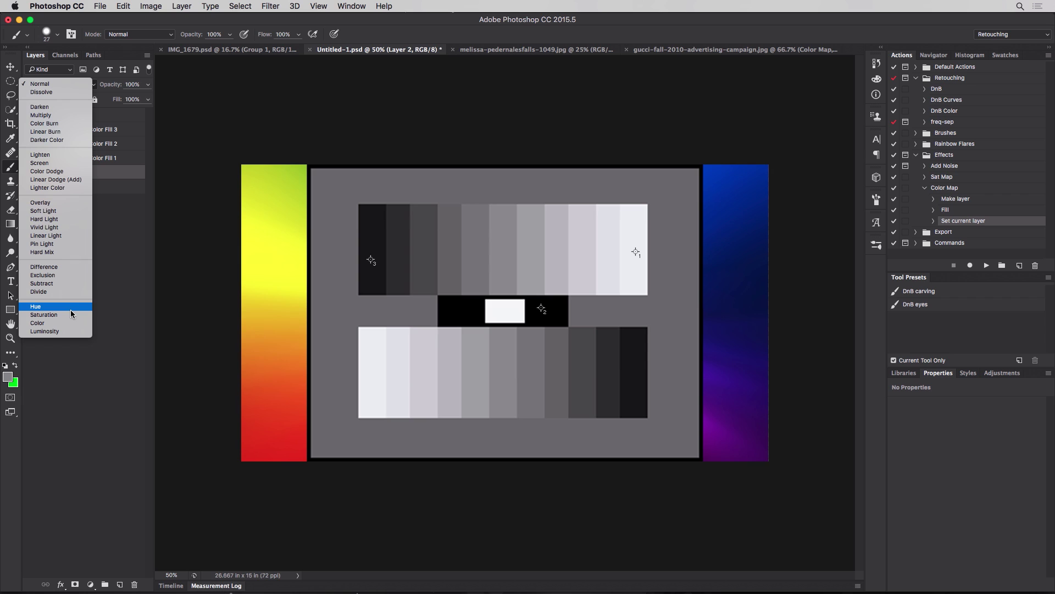
click(118, 231)
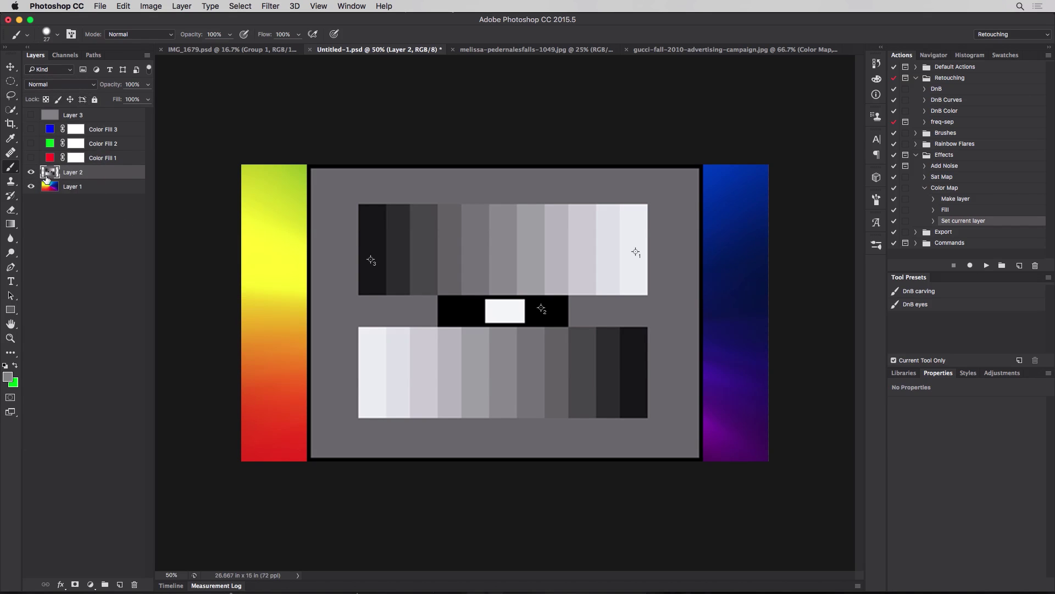
alt+click(31, 187)
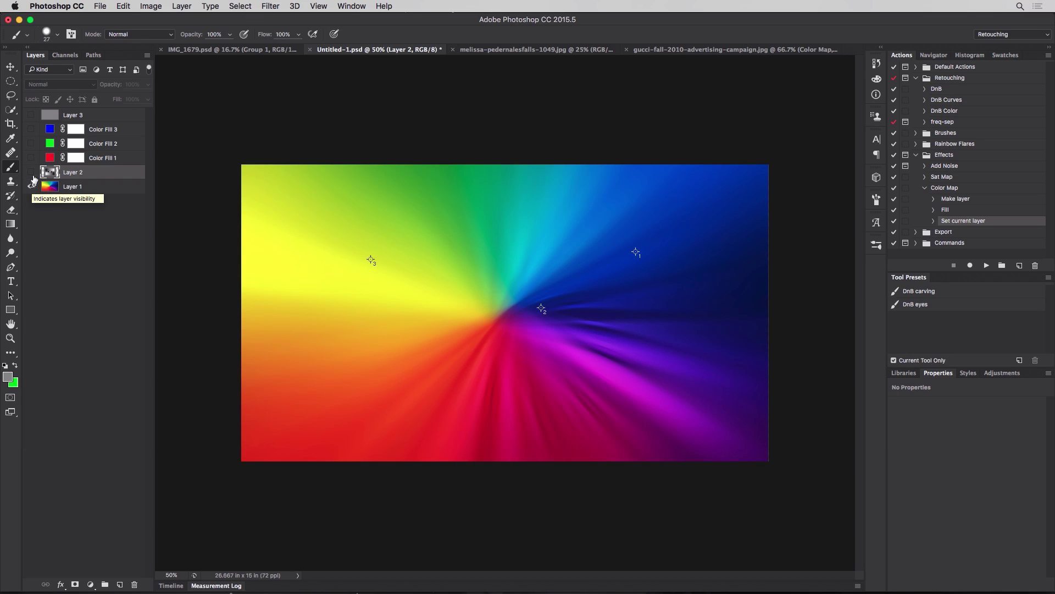
click(31, 172)
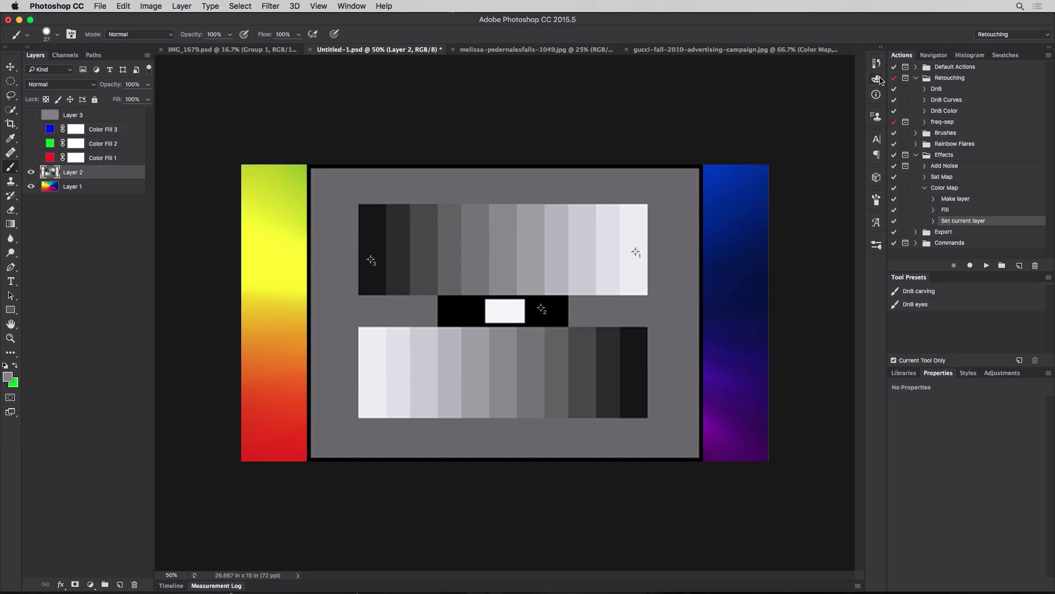
Step: Show the Info readouts for the color samplers and set Layer 2's blending mode to Darken
click(877, 95)
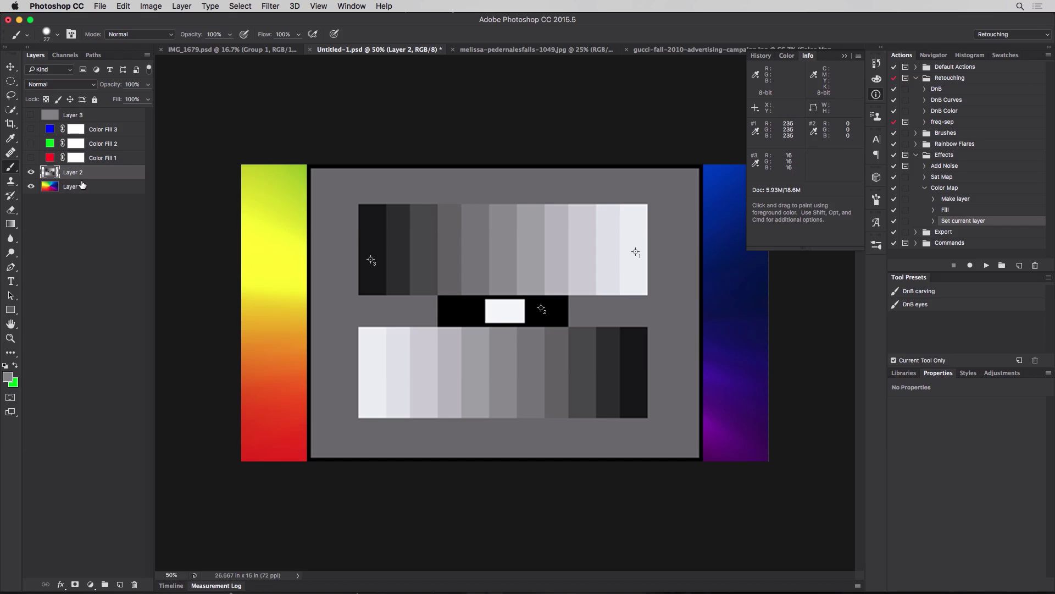
click(70, 86)
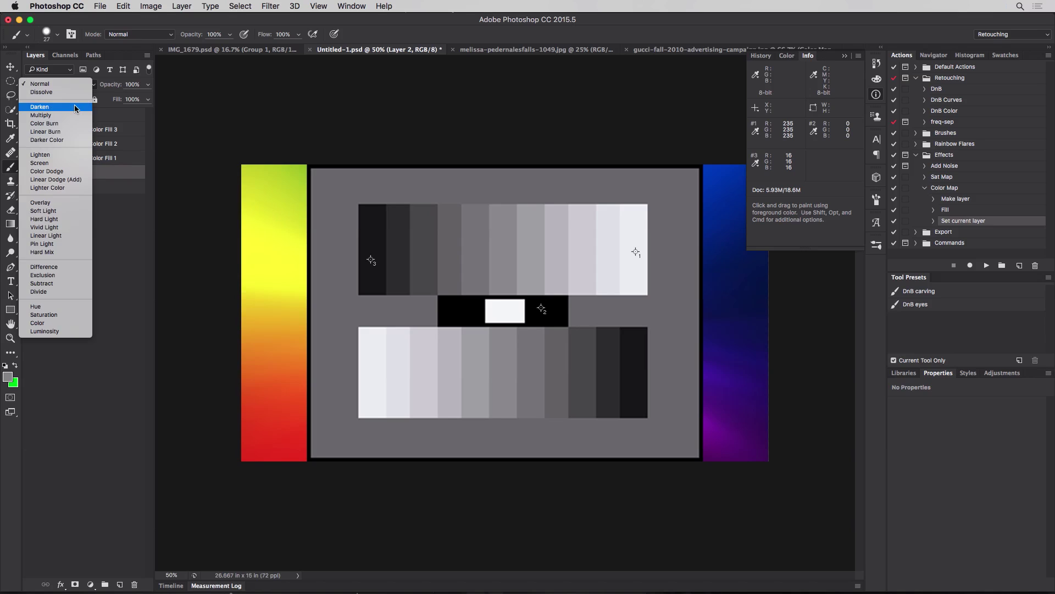
click(75, 108)
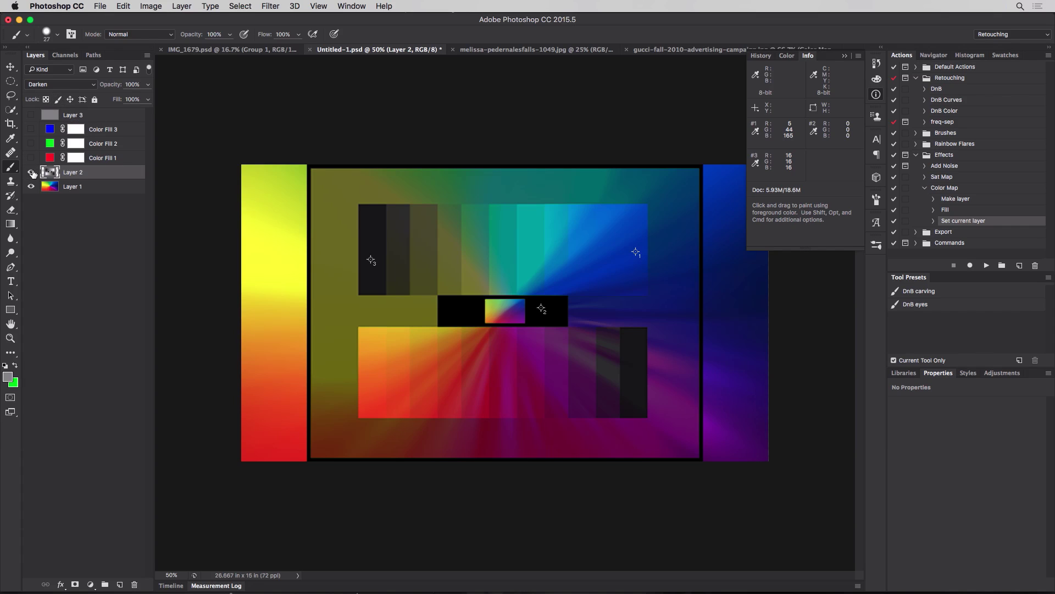
Step: Change Layer 2's blending mode to Multiply, and after that to Color Burn
click(68, 85)
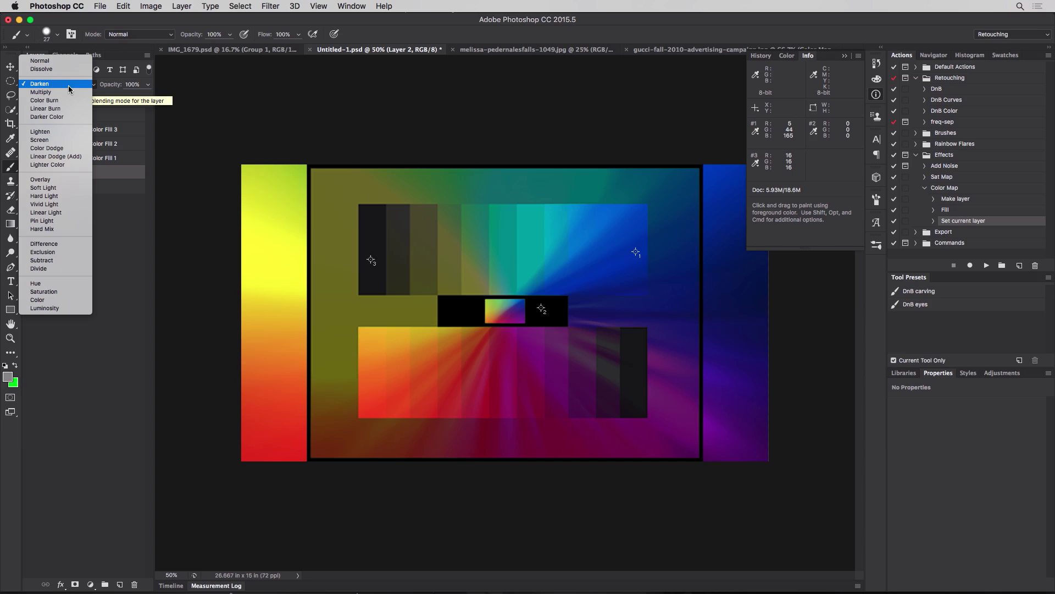
click(72, 91)
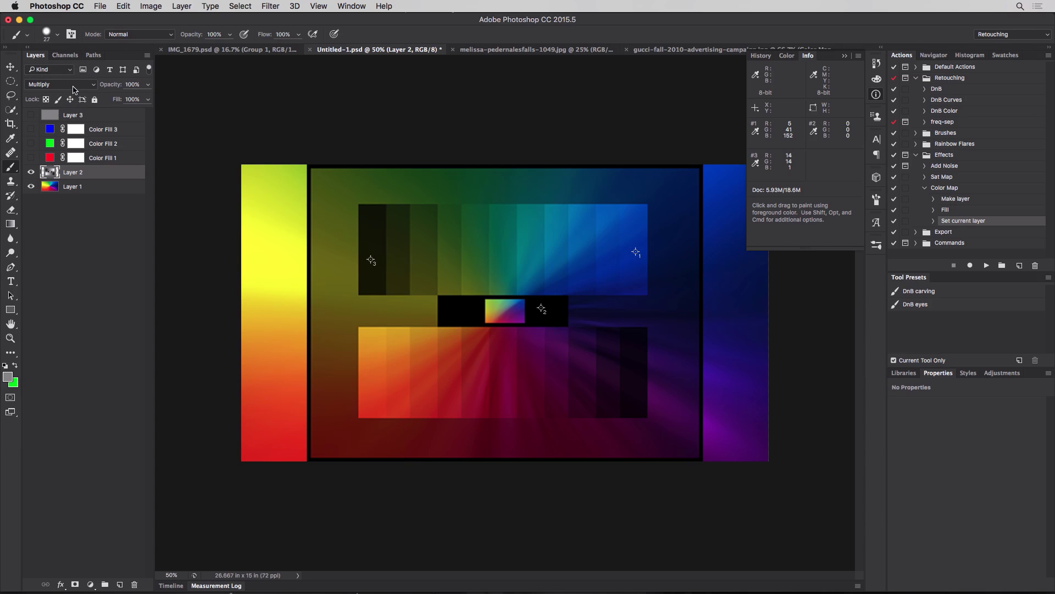
click(73, 88)
click(72, 93)
click(80, 86)
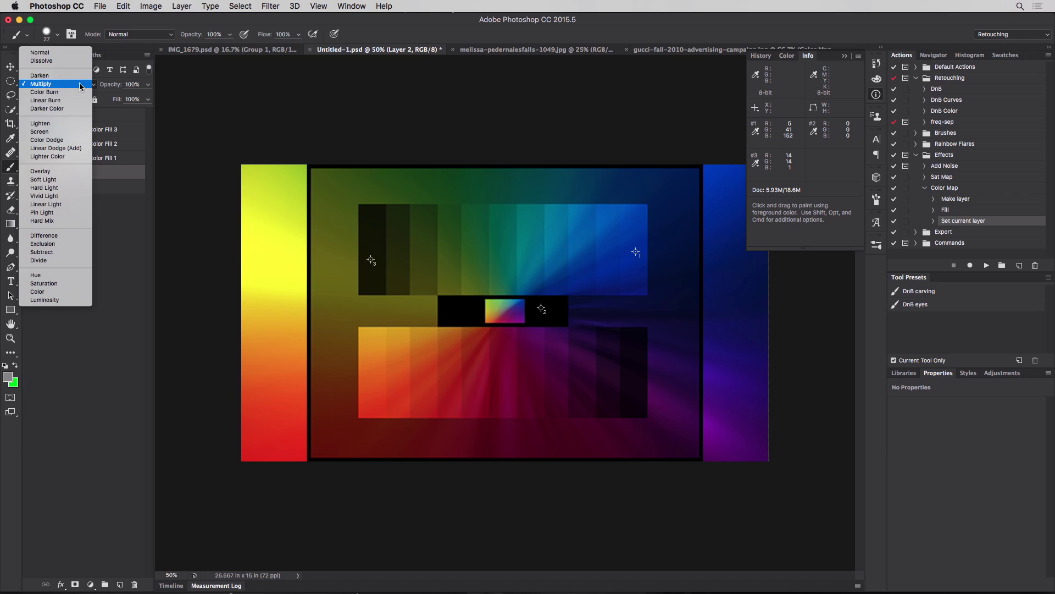
click(84, 93)
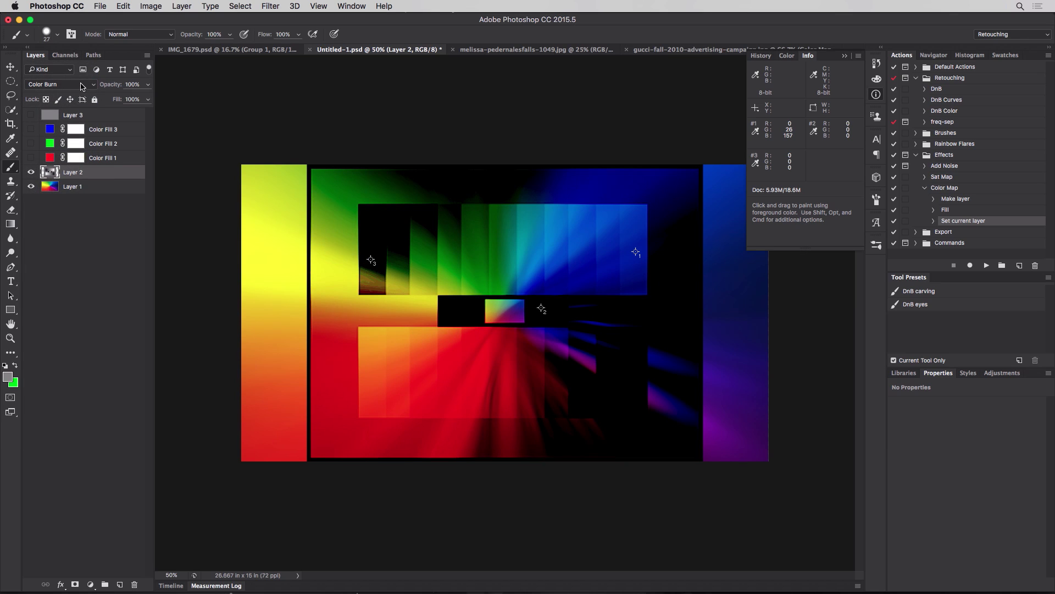
Step: Switch Layer 2's blending mode to Linear Burn, and after that to Darker Color
click(80, 86)
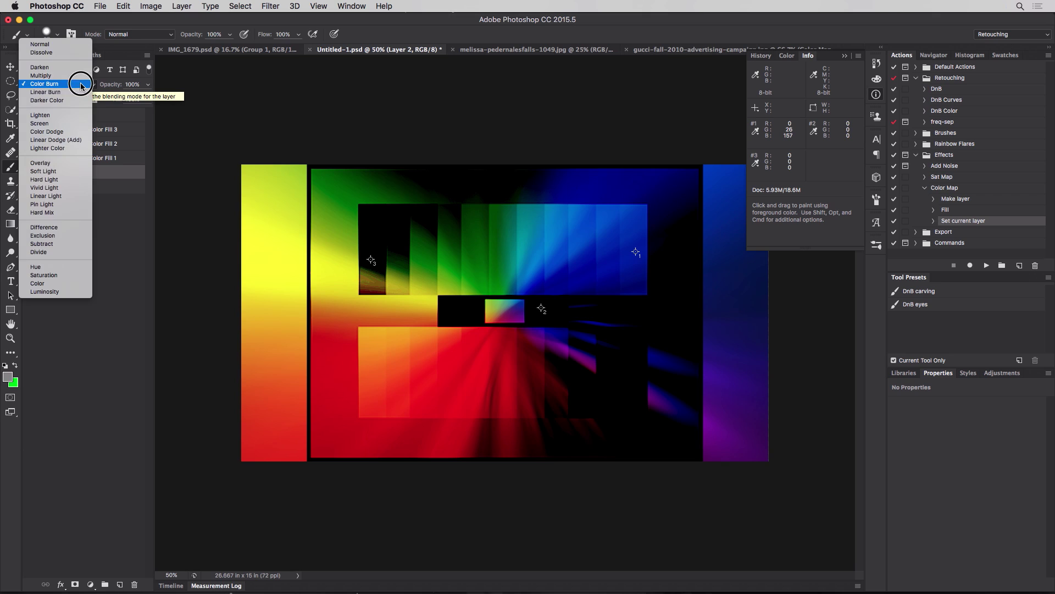
click(78, 87)
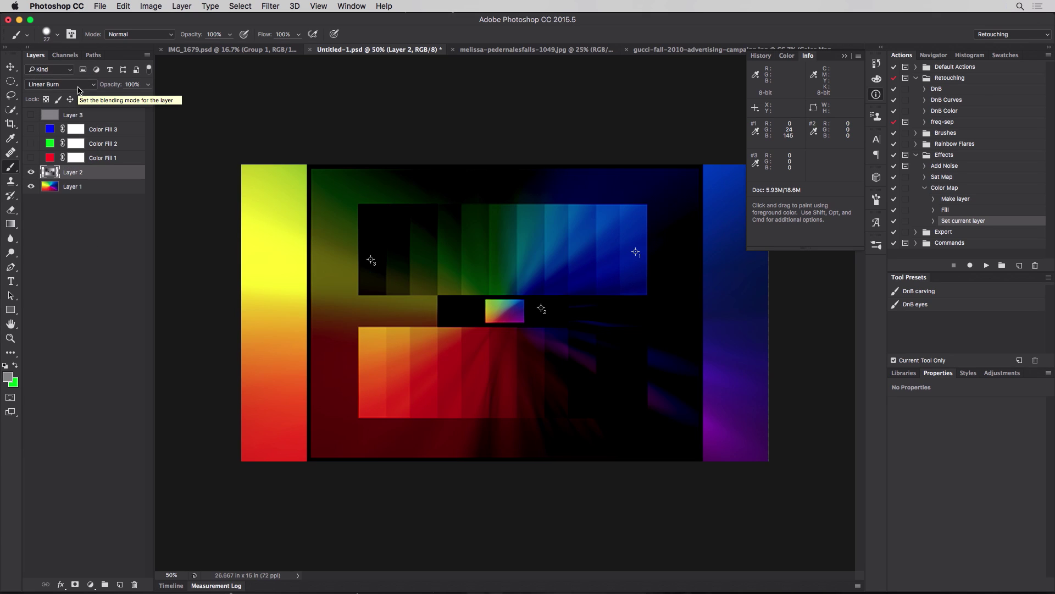
click(78, 88)
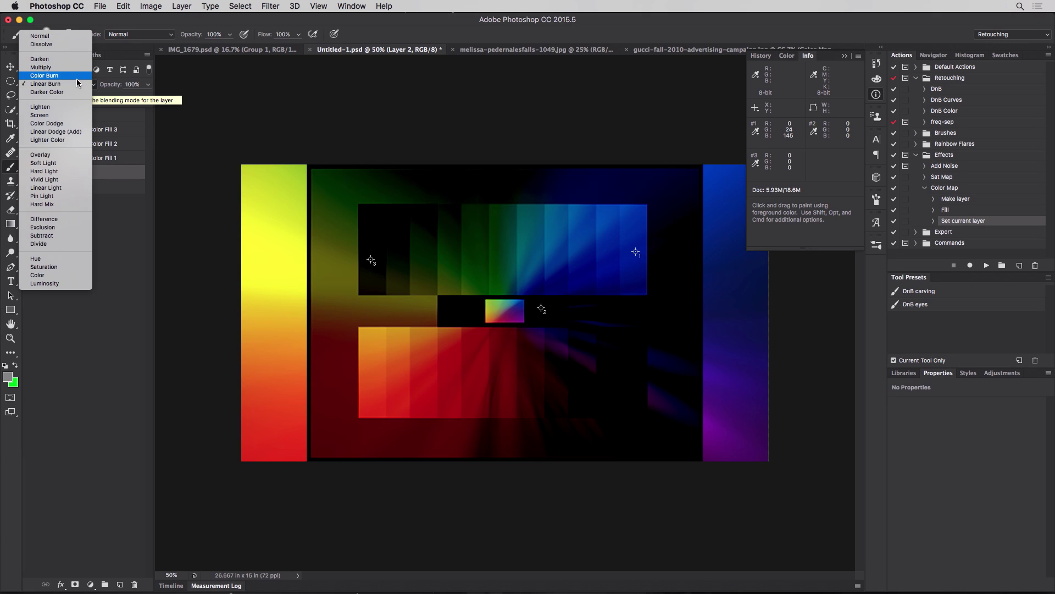
click(77, 92)
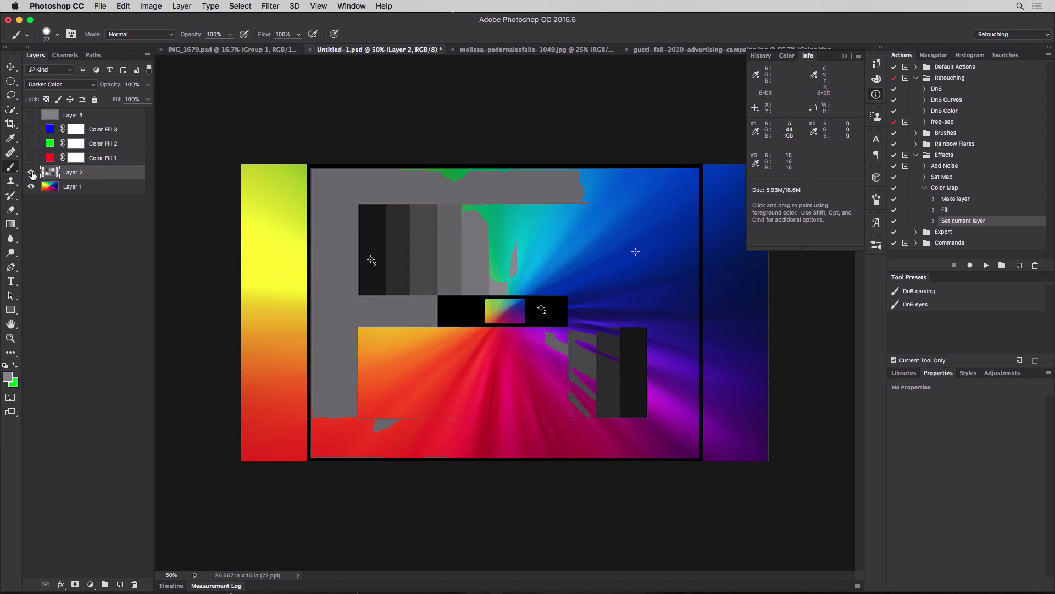
Step: Set Layer 2's blending mode to Lighten and review the other lightening modes without choosing one
click(79, 88)
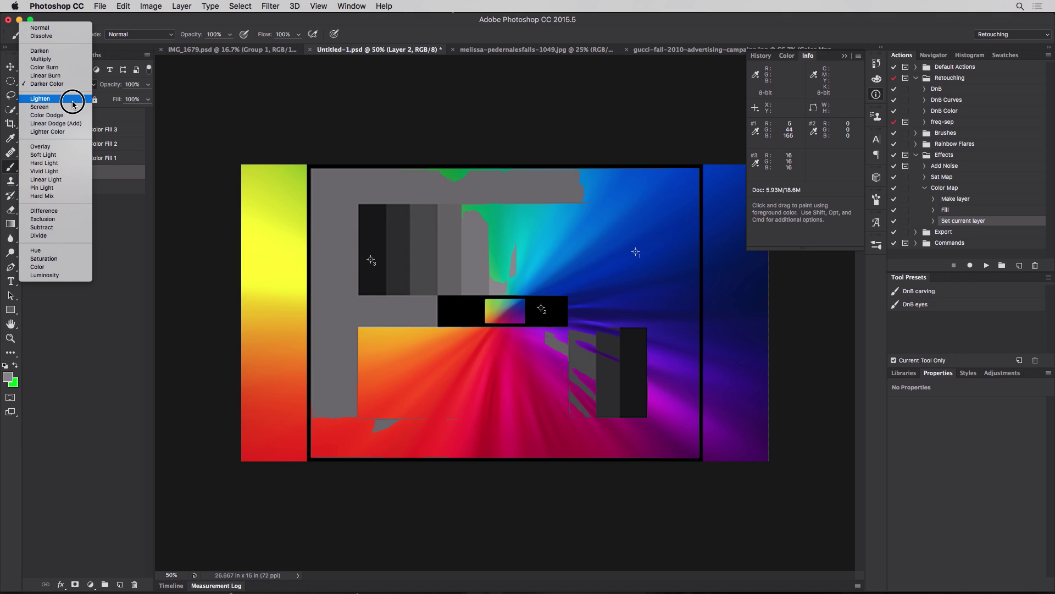
click(71, 99)
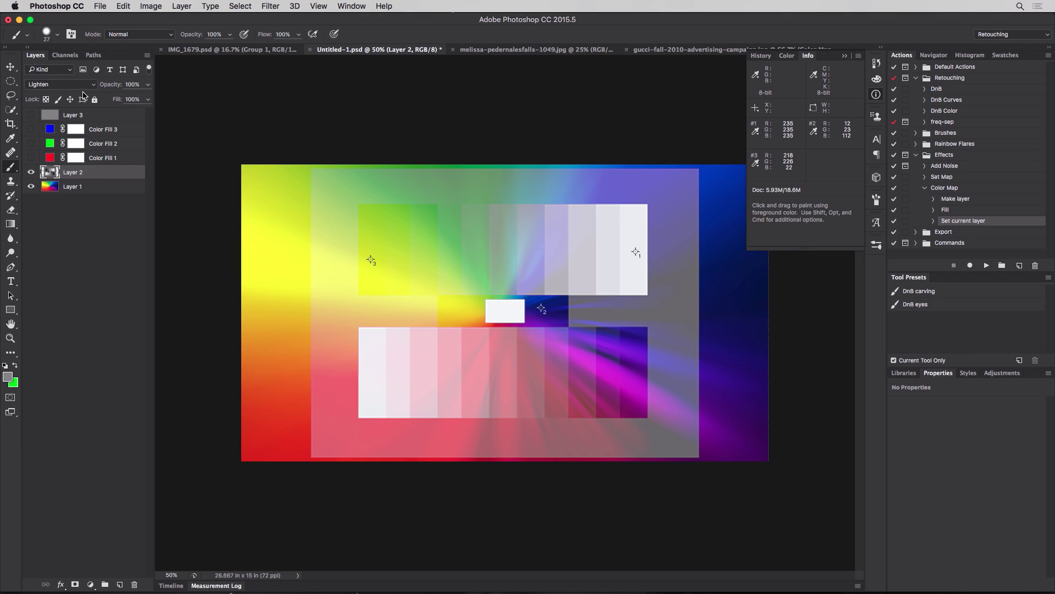
click(84, 87)
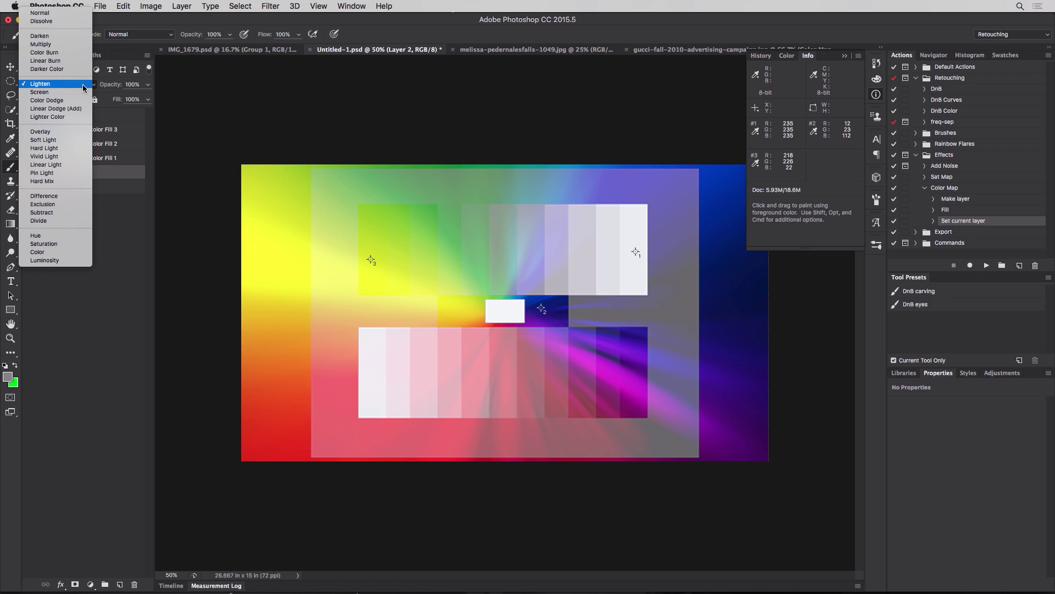
click(84, 87)
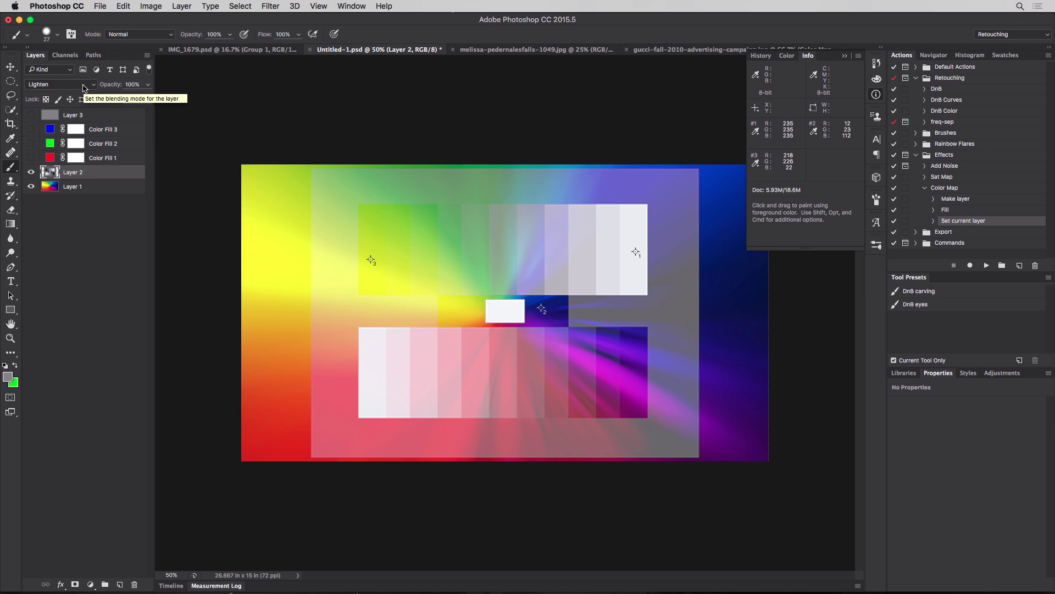
click(84, 87)
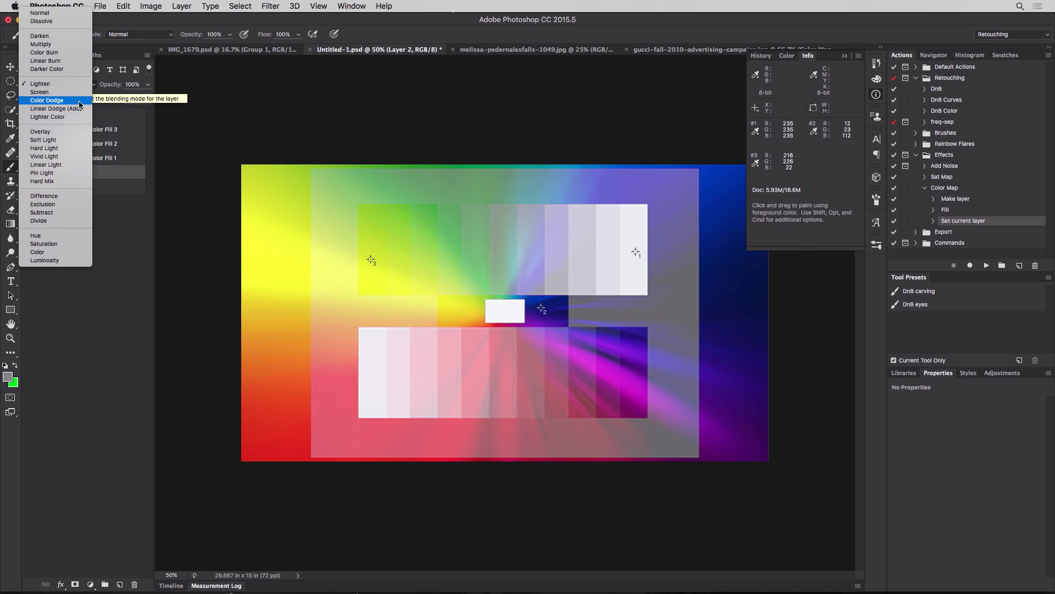
click(134, 270)
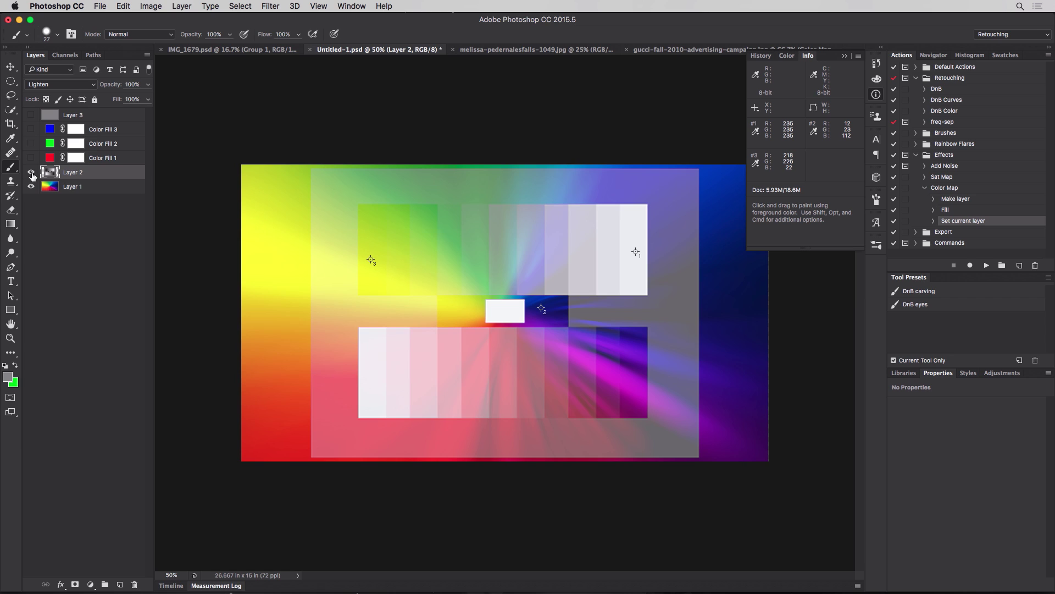
Step: Change Layer 2's blending mode to Screen, and after that to Color Dodge
click(75, 85)
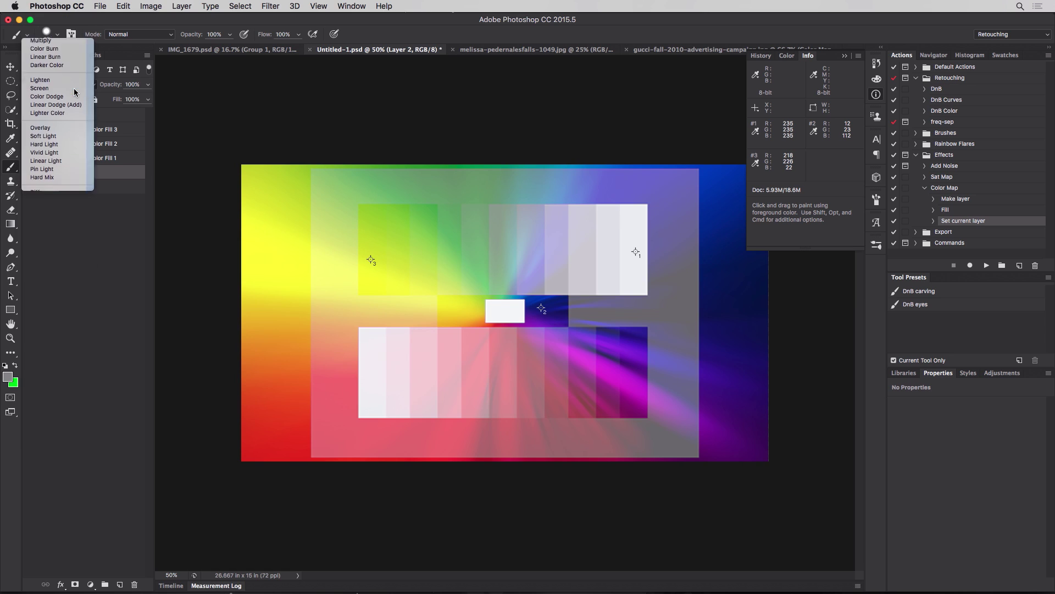
click(75, 92)
click(75, 89)
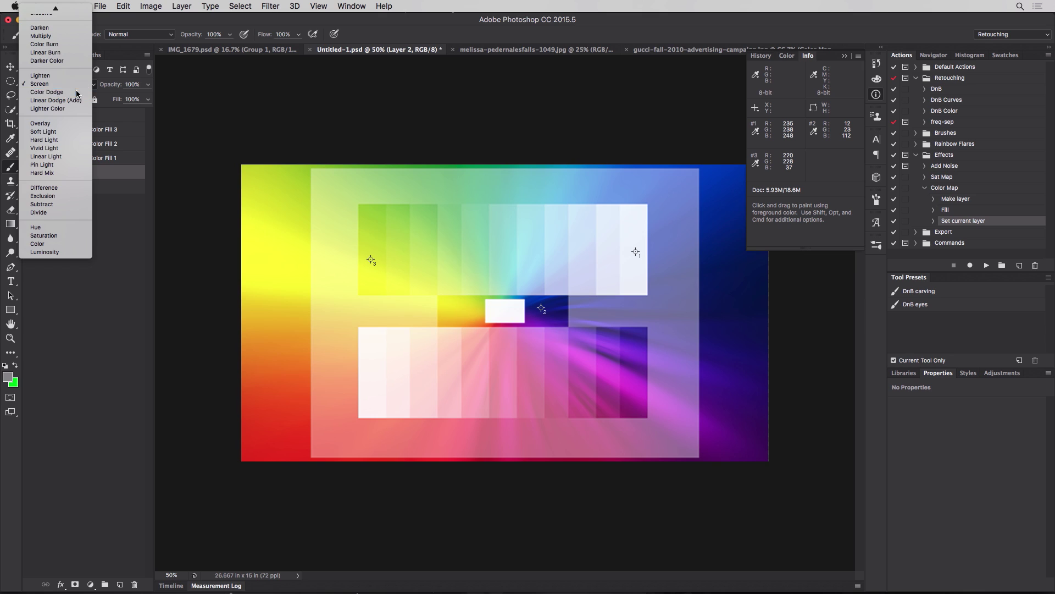
click(77, 92)
Step: Switch Layer 2's blending mode to Linear Dodge (Add), and after that to Lighter Color
click(77, 86)
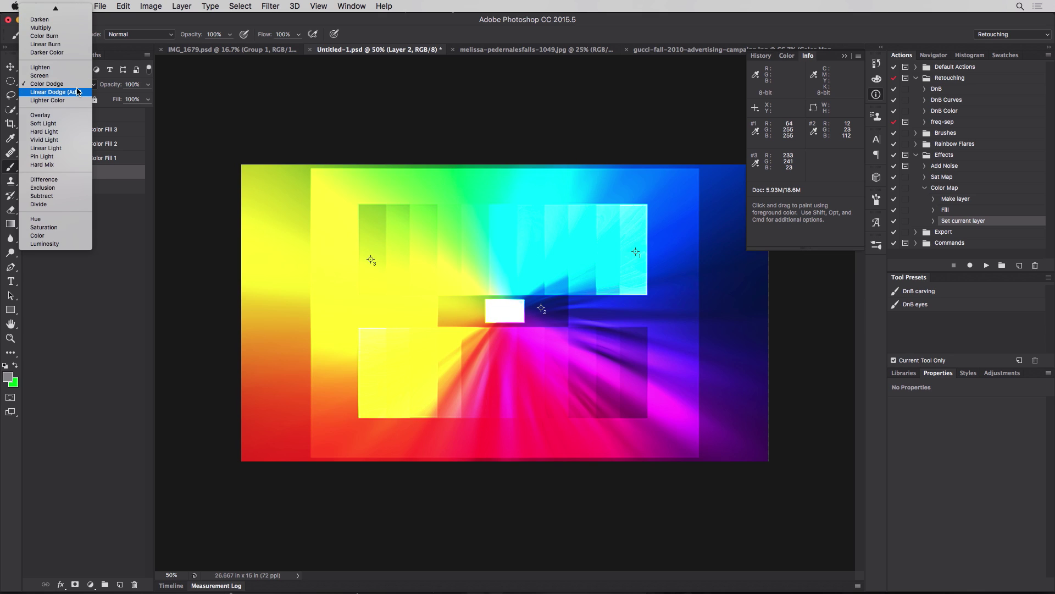
click(77, 90)
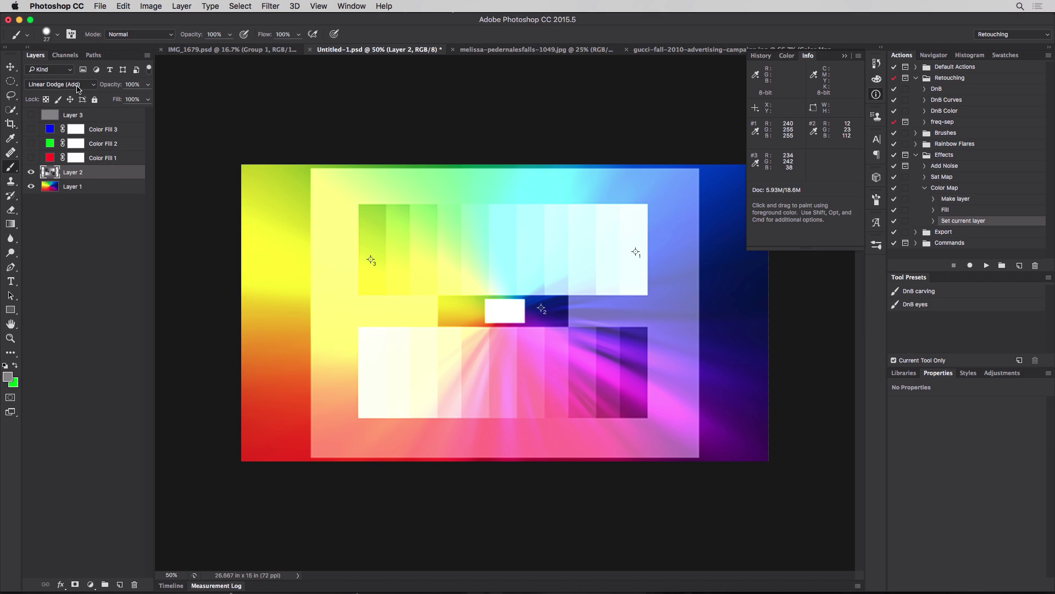
click(78, 89)
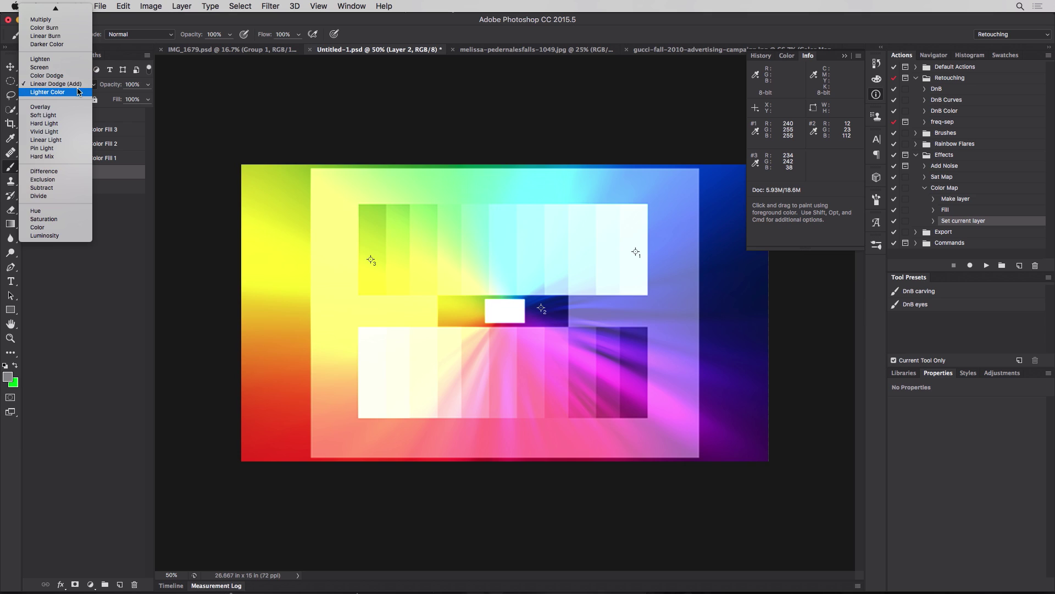
click(79, 92)
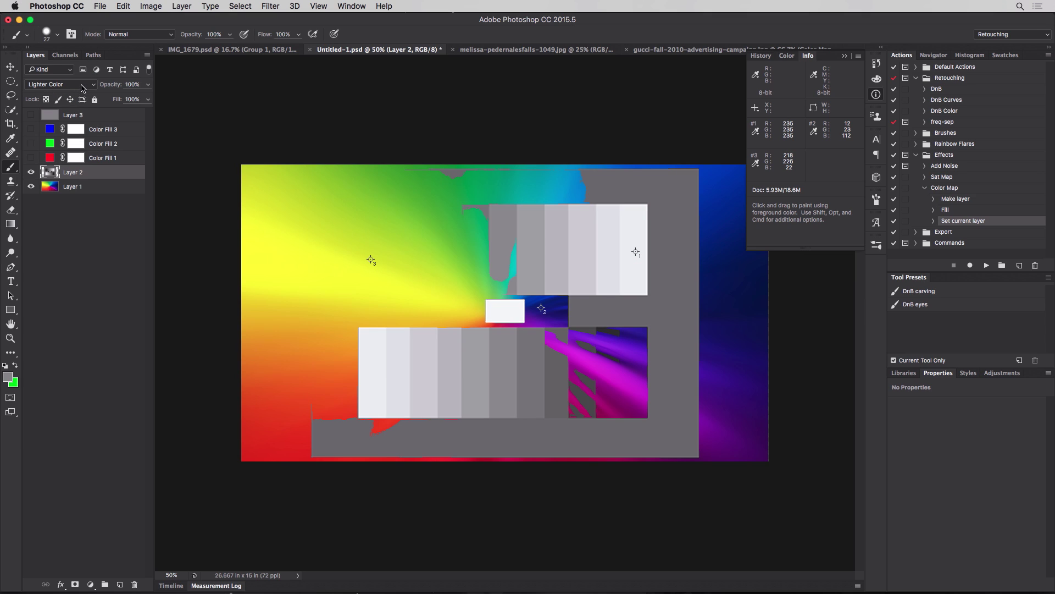
Step: Set Layer 2's blending mode to Overlay and toggle the layer's visibility to compare the result with Layer 1
click(81, 88)
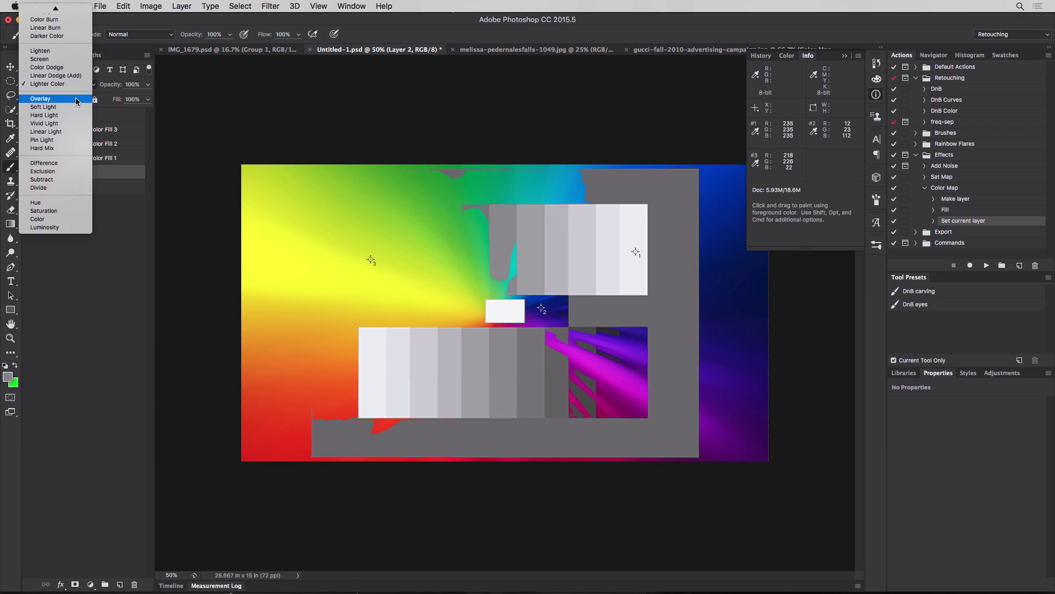
scroll(76, 101, up, 2)
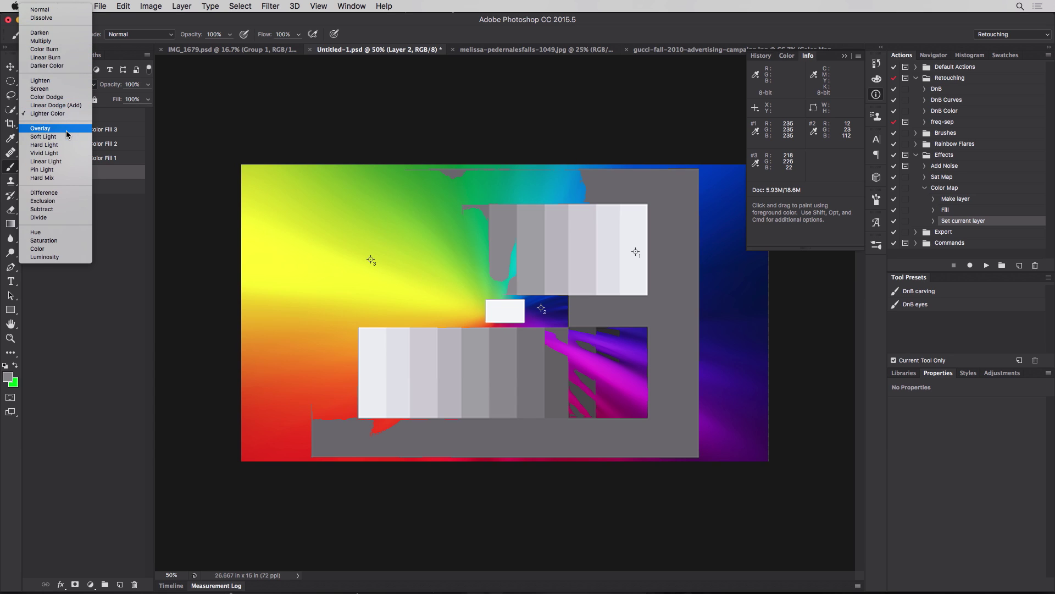
click(67, 130)
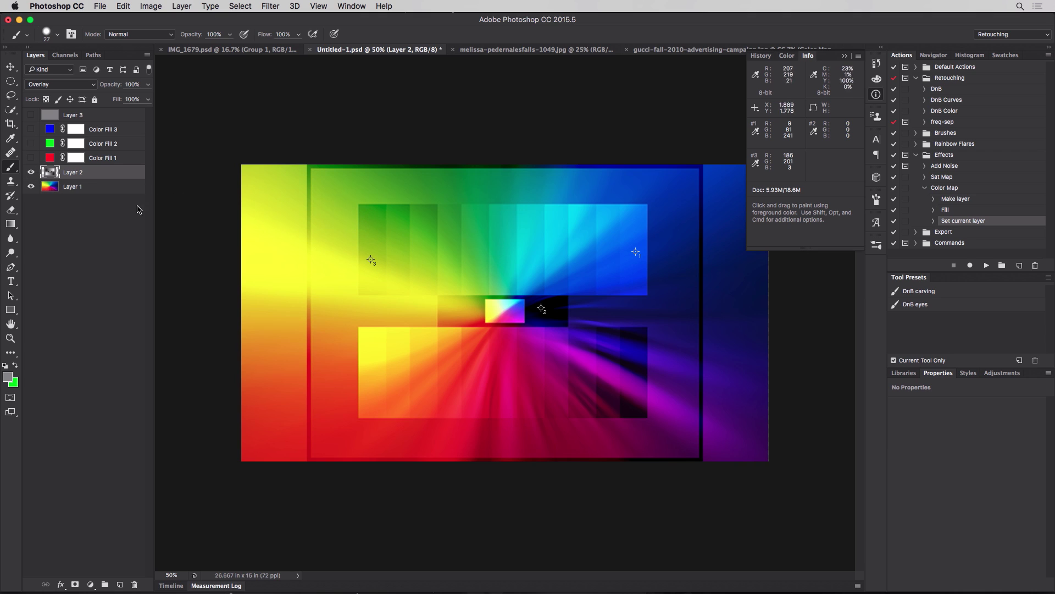
click(32, 173)
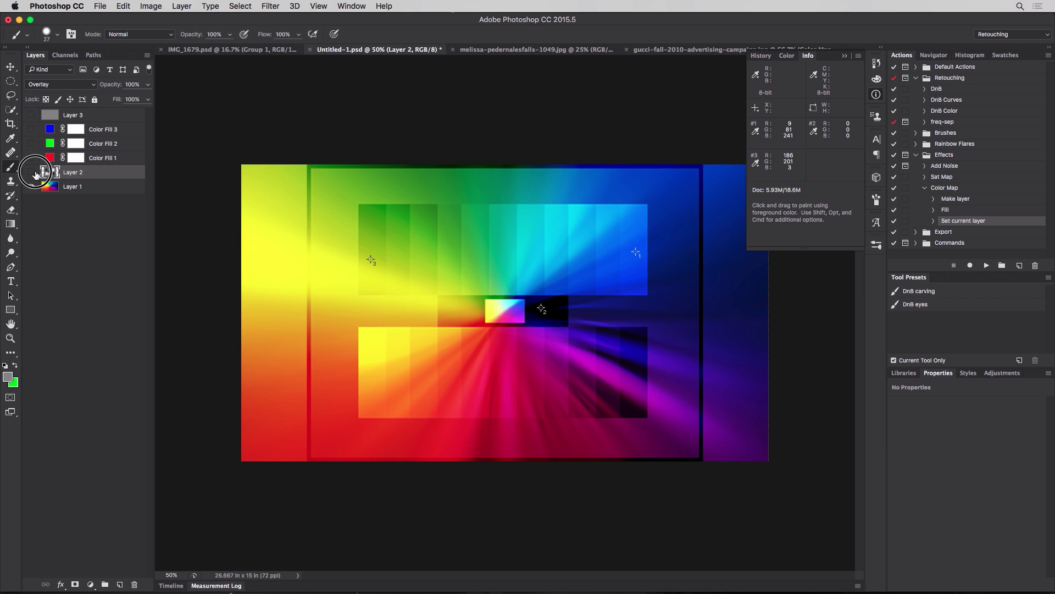
click(32, 173)
click(32, 172)
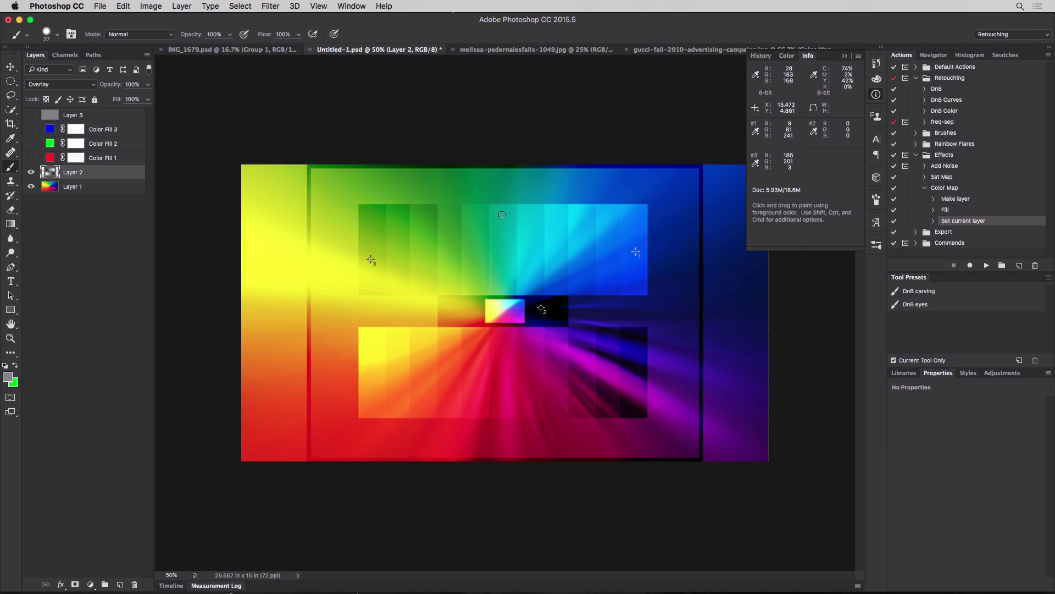
Step: Repeatedly toggle Layer 2's visibility to compare the Overlay blend with the original gradient, leaving the layer shown
click(32, 172)
click(32, 172)
click(32, 172)
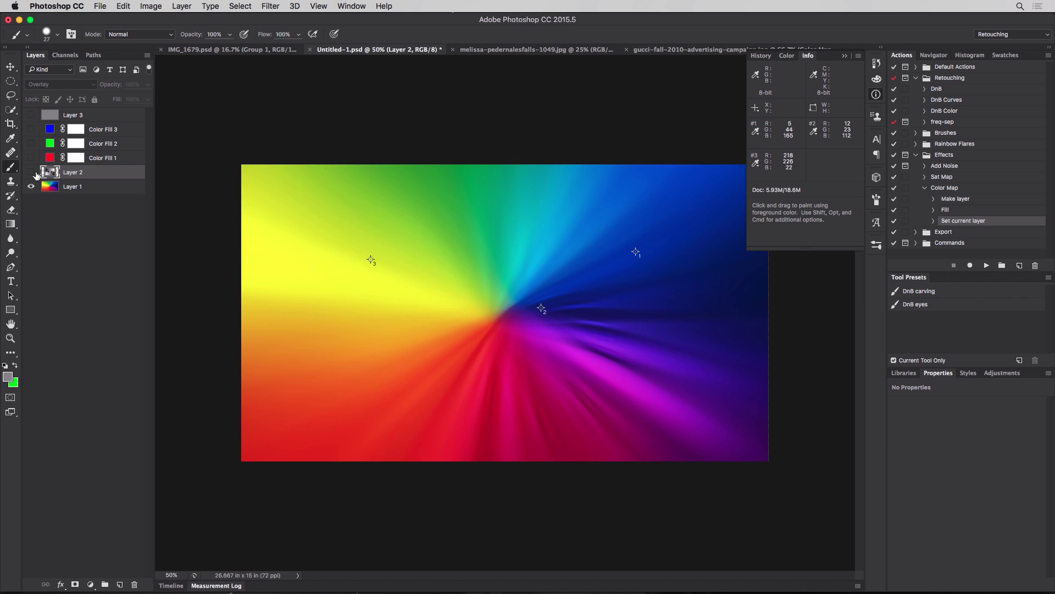
click(33, 172)
click(33, 172)
click(33, 172)
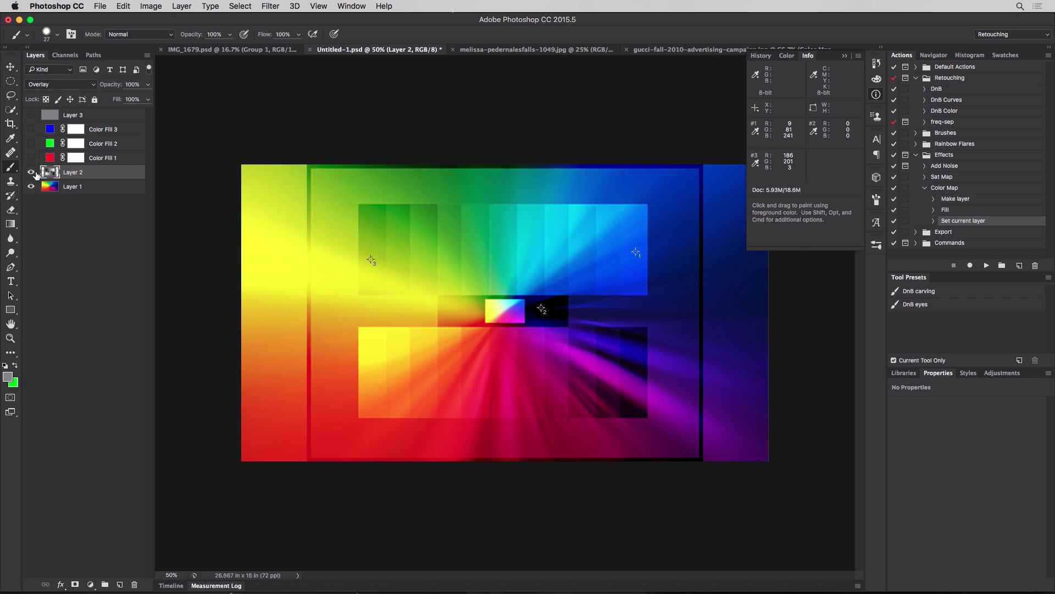
click(32, 172)
click(33, 172)
click(33, 172)
click(33, 172)
click(33, 172)
click(33, 172)
Step: Change Layer 2's blending mode to Soft Light, and after that to Hard Light
click(80, 86)
click(81, 93)
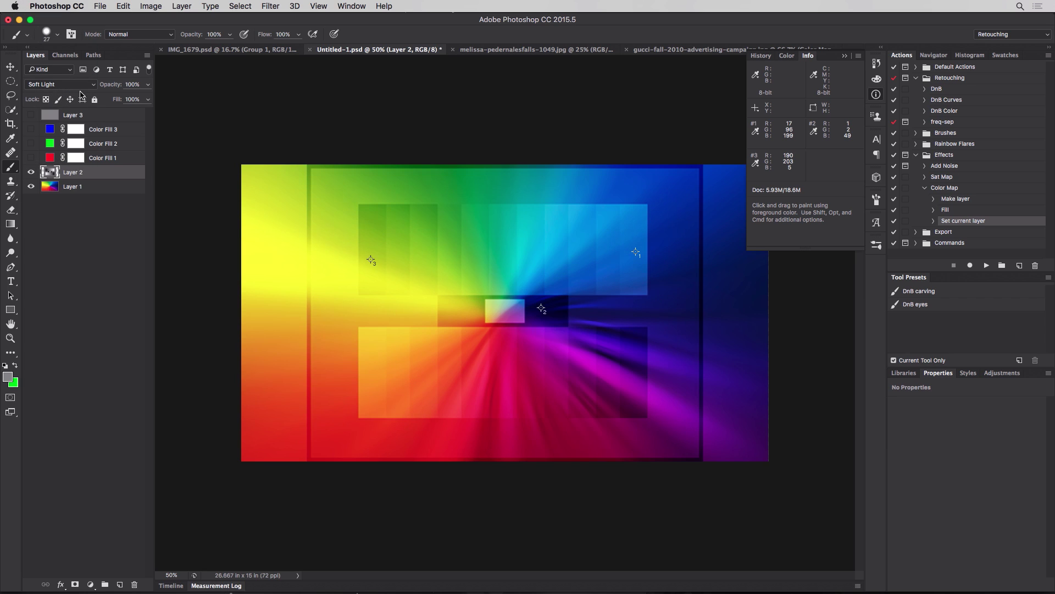
click(79, 86)
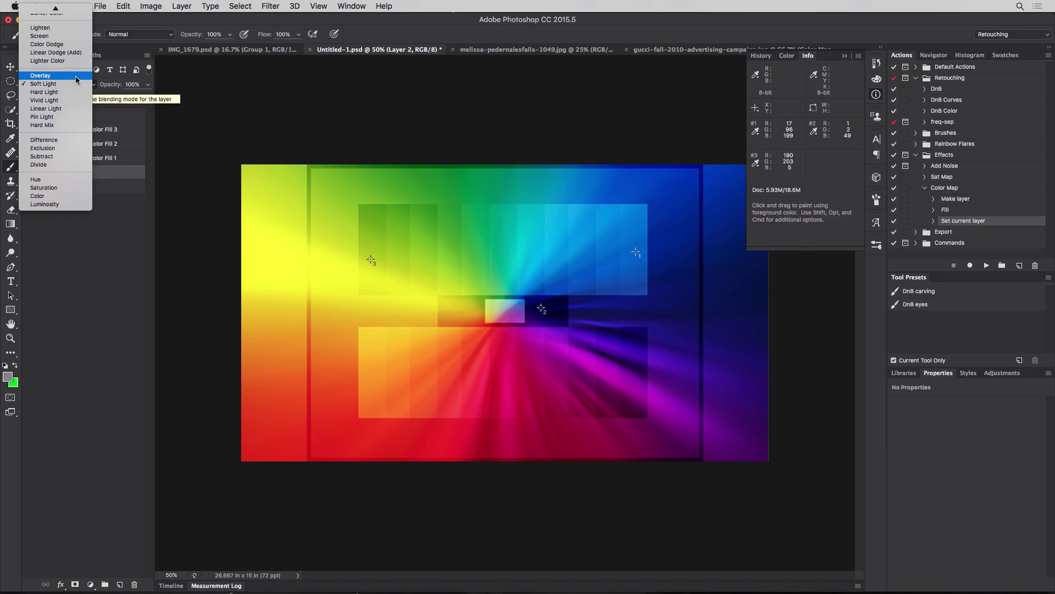
click(73, 94)
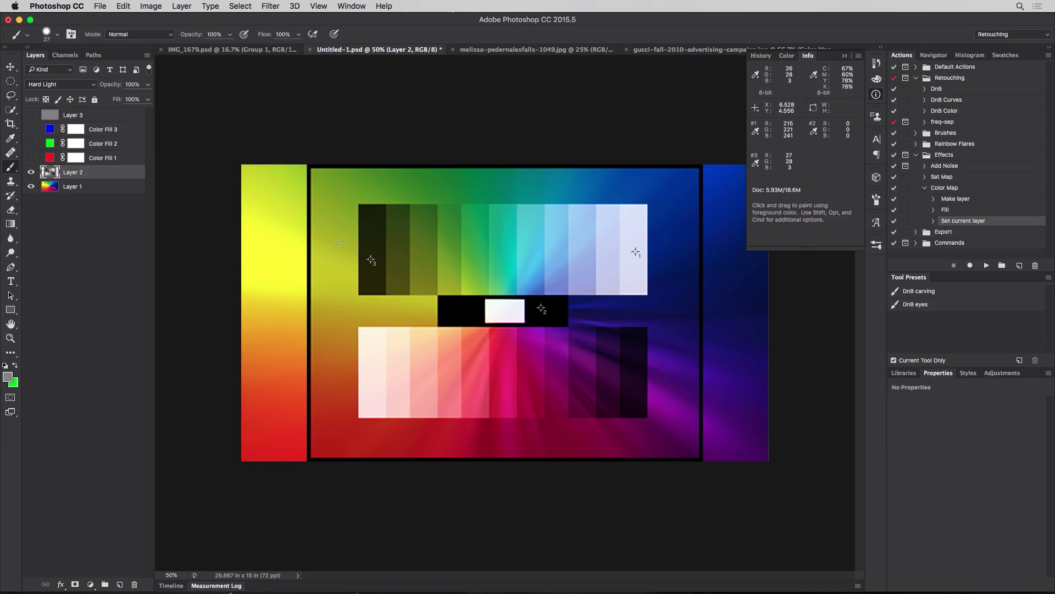
Step: Switch Layer 2's blending mode to Vivid Light, and after that to Linear Light
click(85, 85)
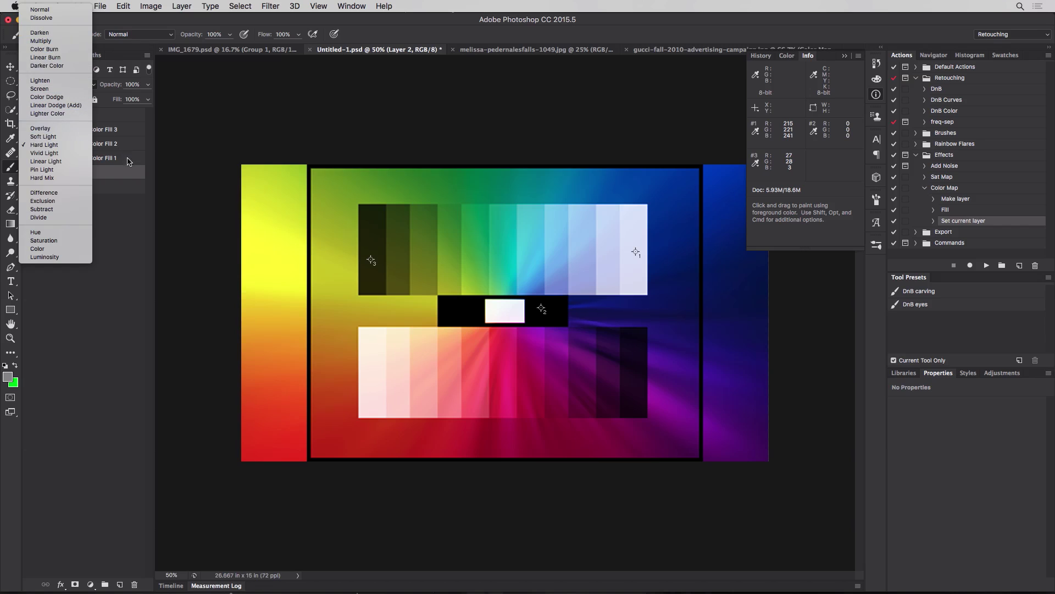
click(133, 251)
click(57, 88)
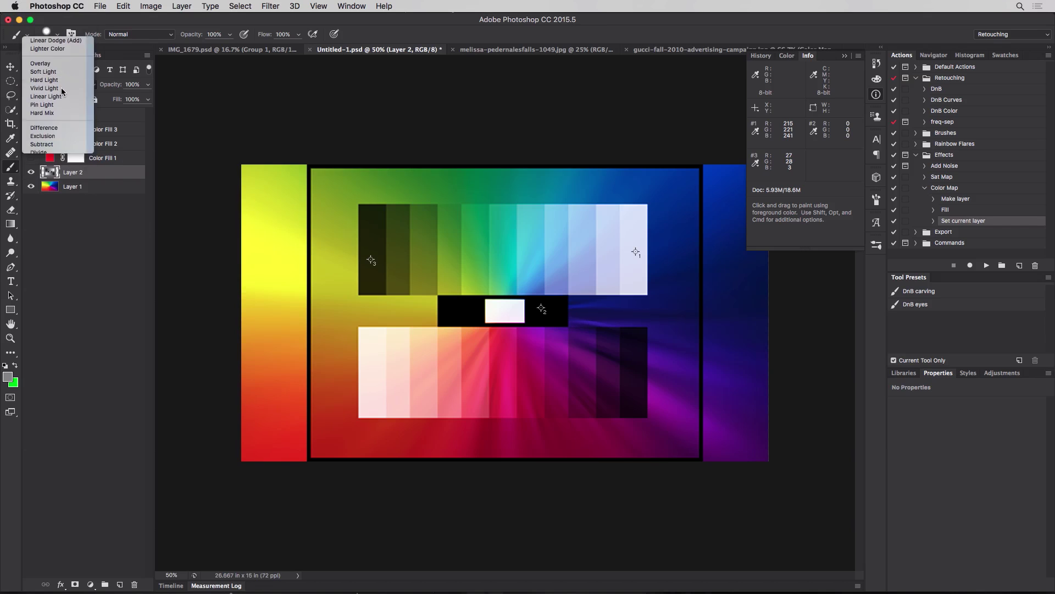
click(61, 87)
click(64, 88)
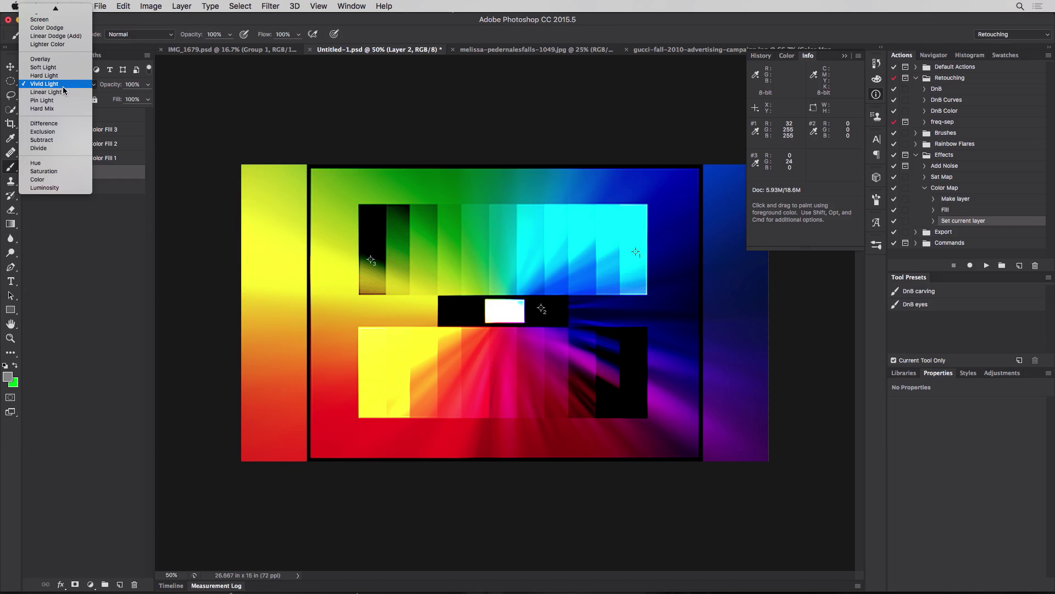
click(64, 92)
Step: Set Layer 2's blending mode to Pin Light, and after that to Hard Mix
click(66, 85)
click(67, 83)
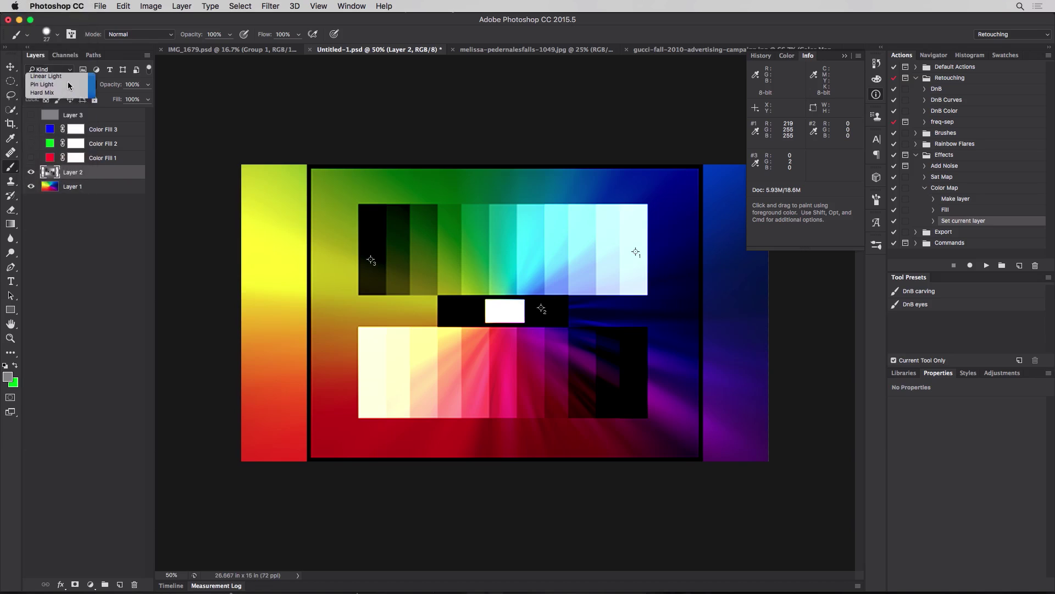
click(68, 84)
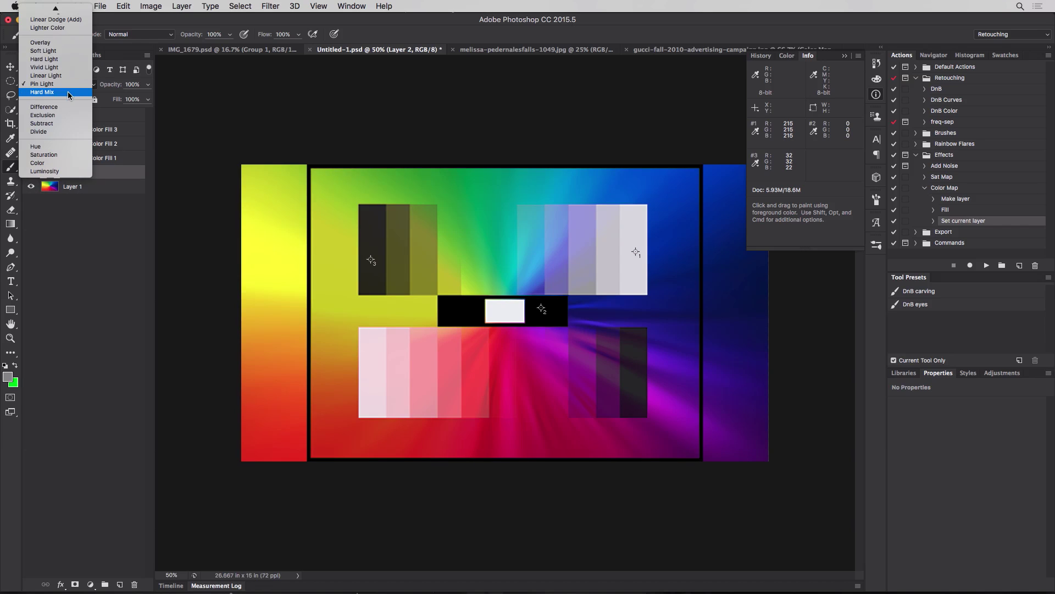
click(68, 92)
Step: Toggle Layer 2's visibility to compare the Hard Mix blend with the gradient, leaving Layer 2 hidden
click(33, 177)
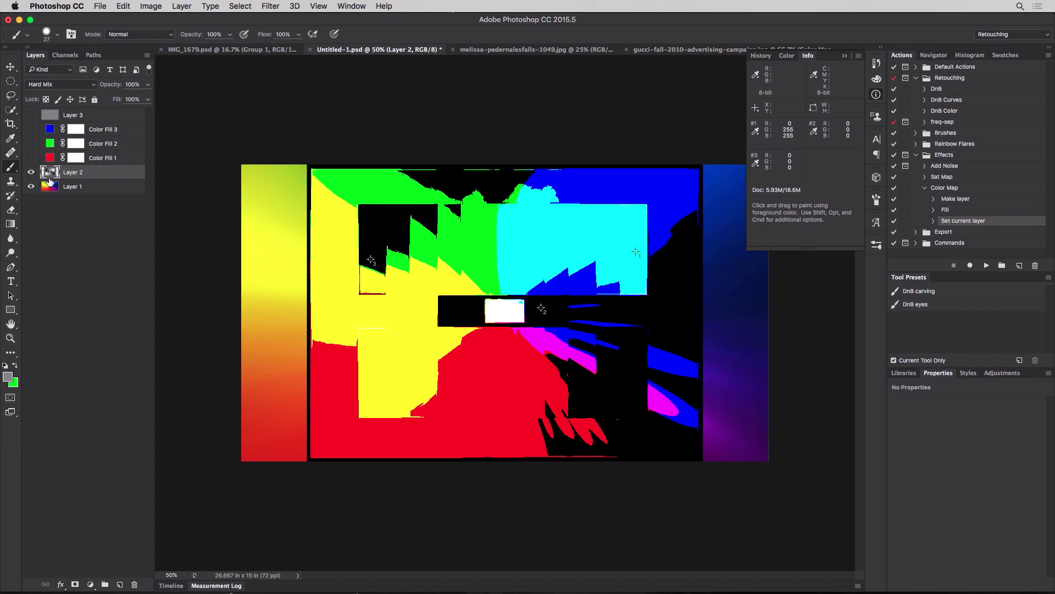
click(30, 172)
click(31, 172)
click(31, 172)
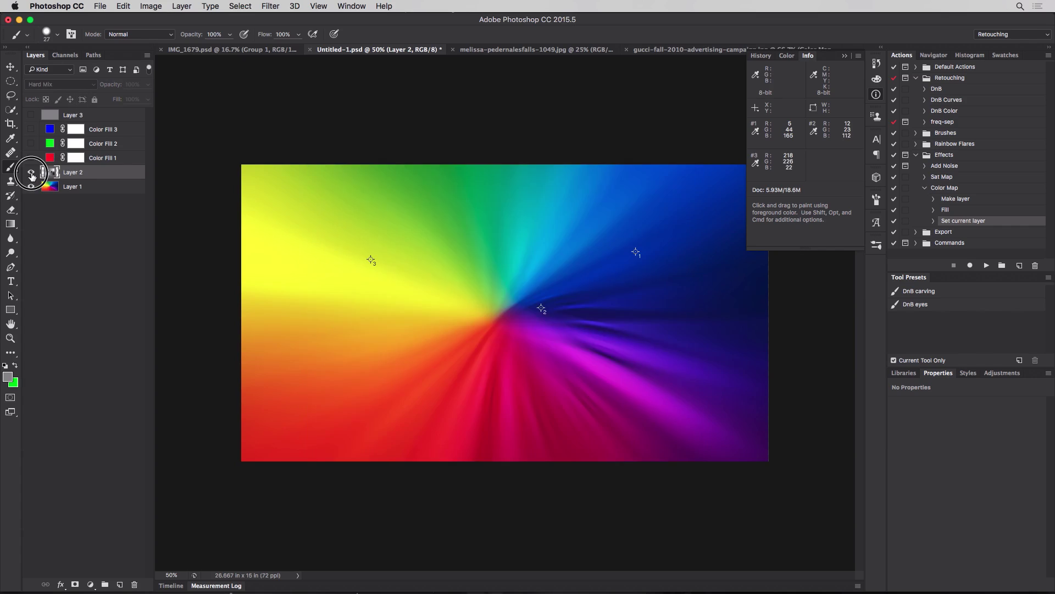
click(31, 172)
click(31, 172)
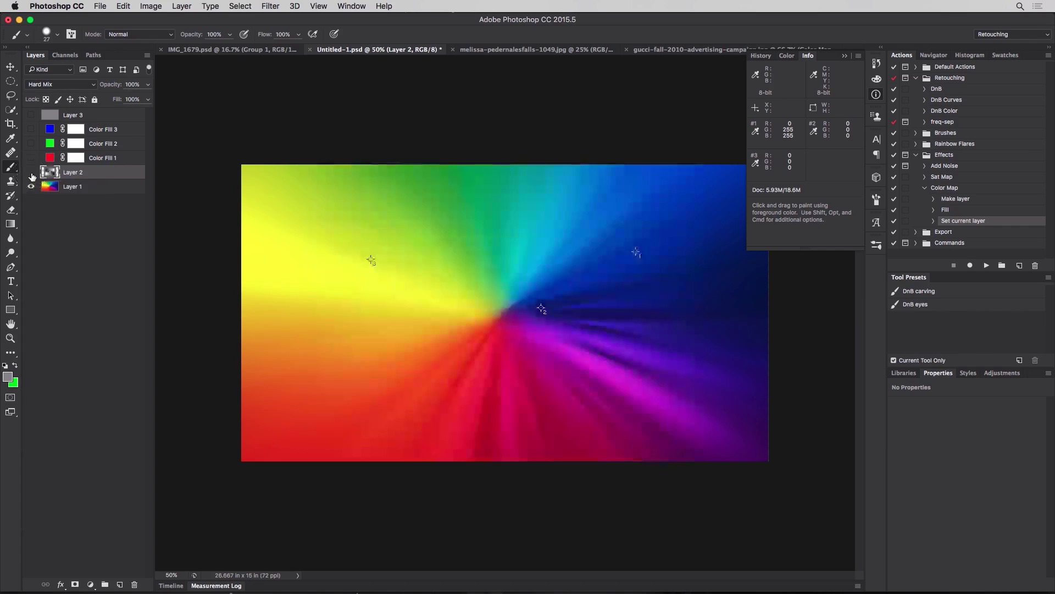
Step: Show and select the red Color Fill 1 layer and set its blending mode to Color
click(31, 158)
click(30, 158)
click(31, 159)
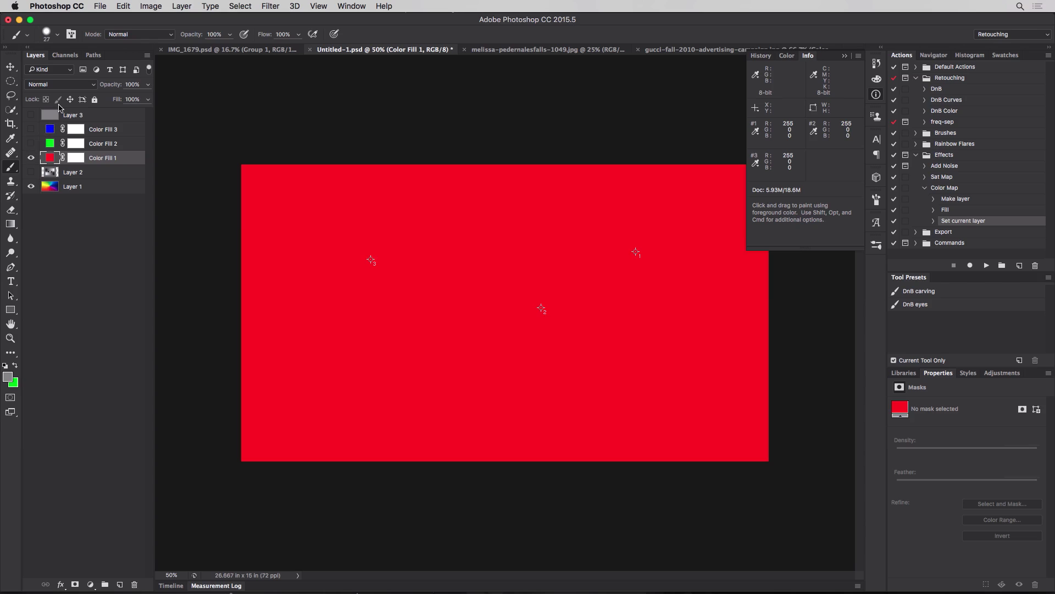
click(62, 85)
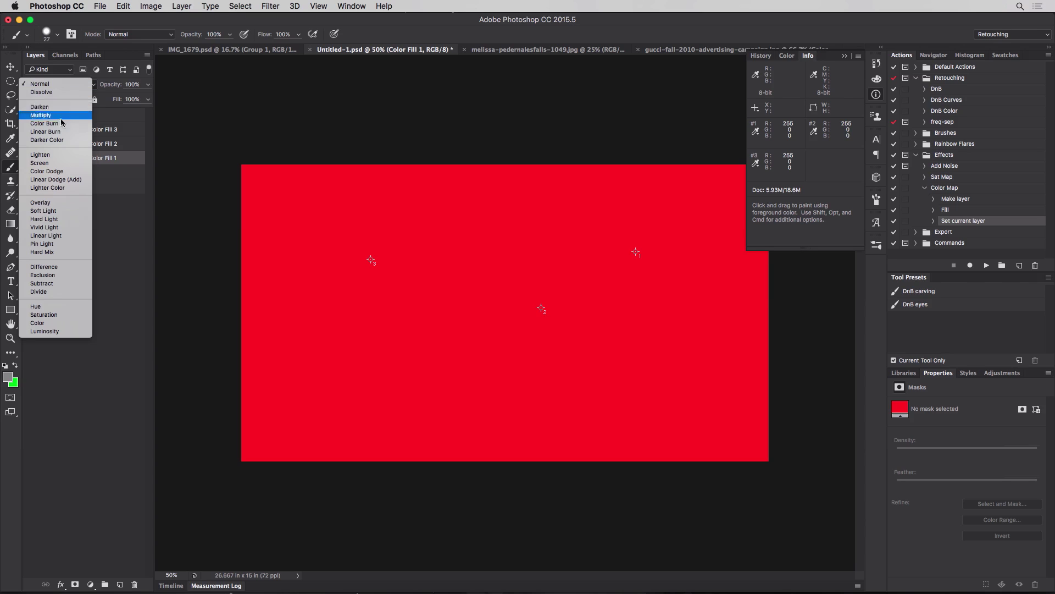
click(63, 323)
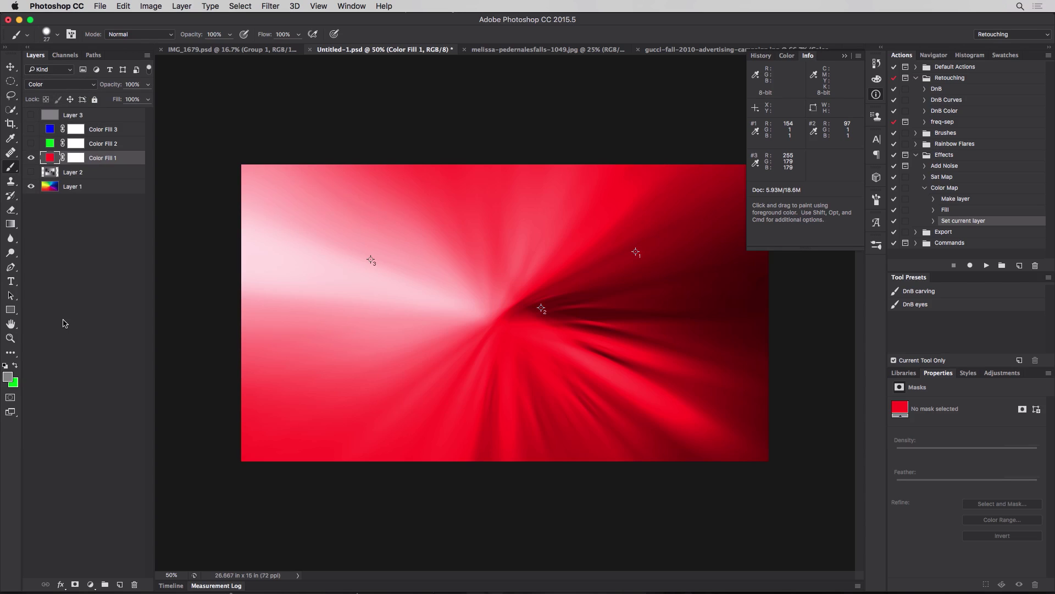
Step: Toggle Color Fill 1's visibility to compare the Color blend with the original gradient
click(32, 158)
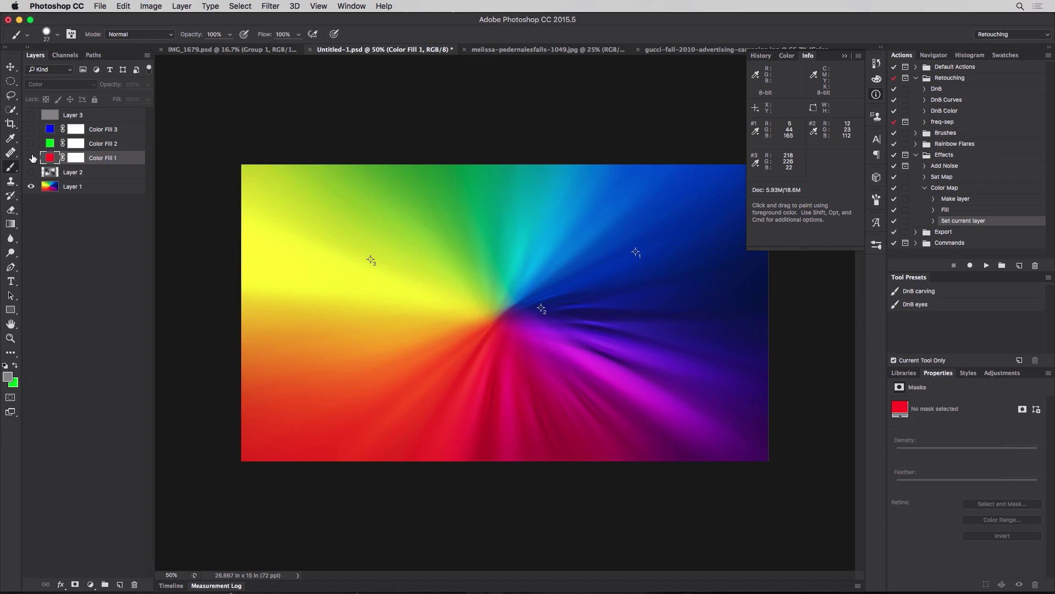
click(31, 157)
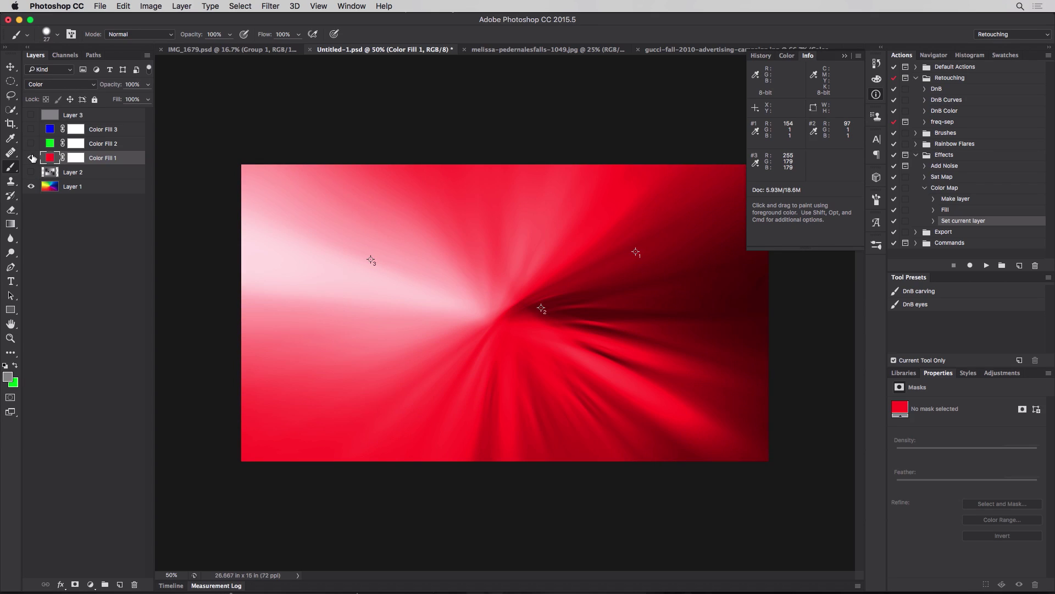
click(31, 157)
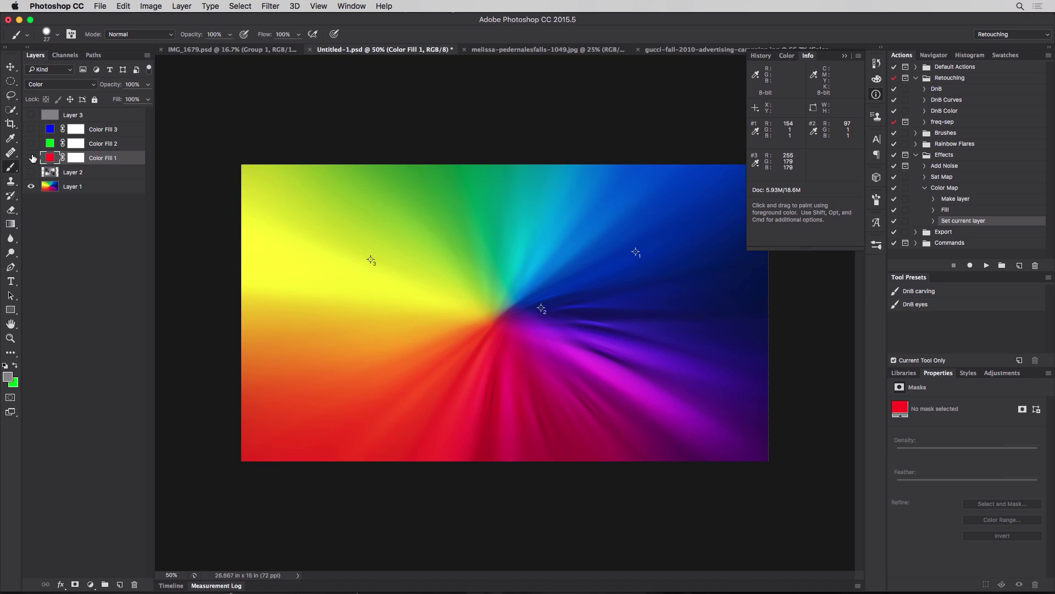
click(31, 158)
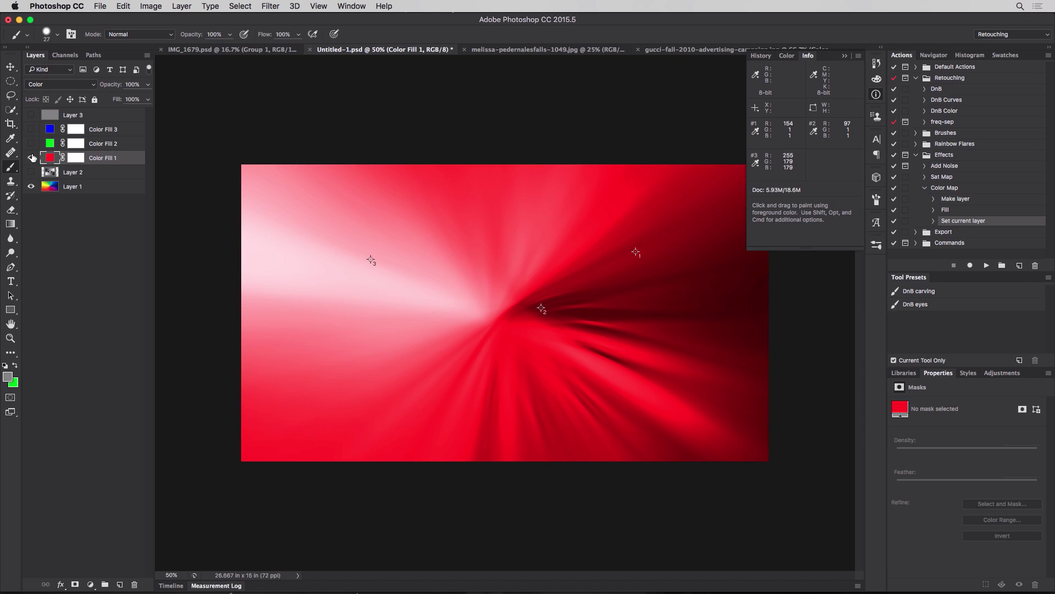
click(32, 158)
click(31, 157)
Step: Set Color Fill 1's blending mode to Saturation and toggle its visibility to compare, leaving the layer hidden
click(53, 85)
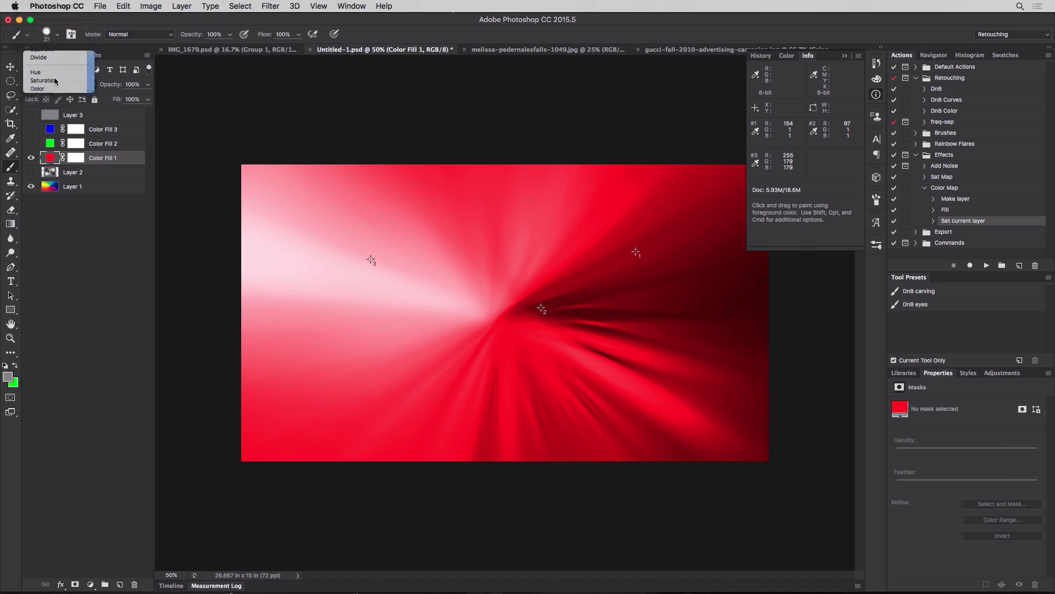
click(55, 81)
click(30, 159)
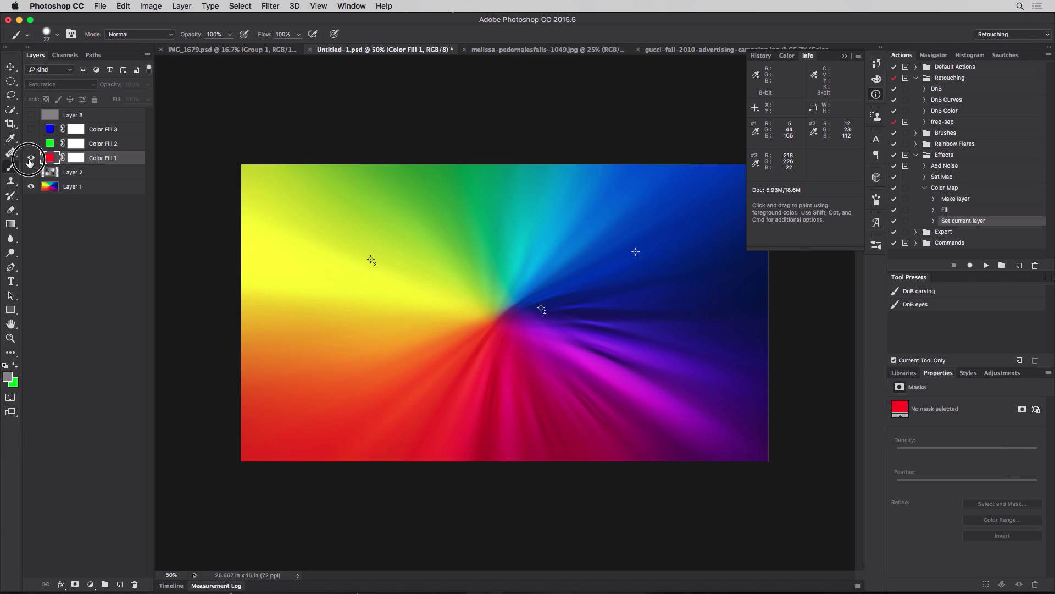
click(30, 159)
click(30, 159)
click(30, 159)
click(30, 160)
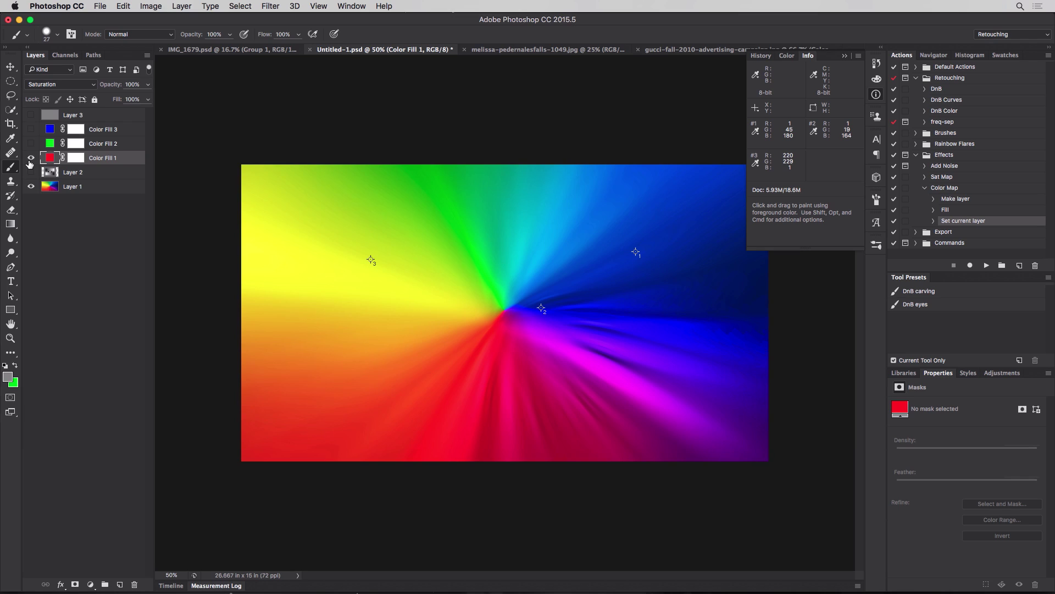
click(31, 159)
Step: Show and select the gray Layer 3 and set its blending mode to Saturation
click(48, 117)
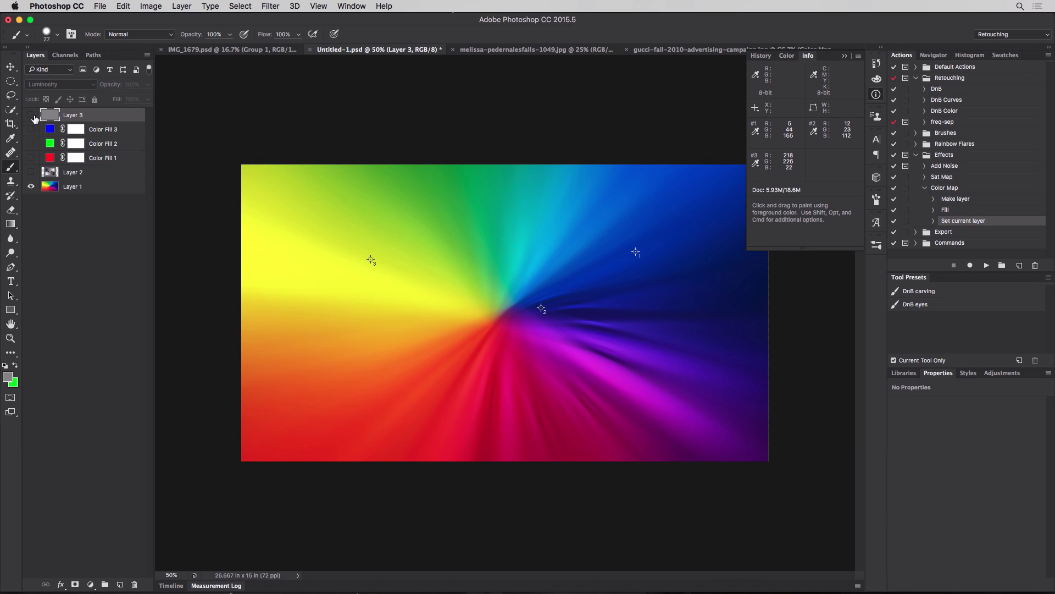
click(31, 115)
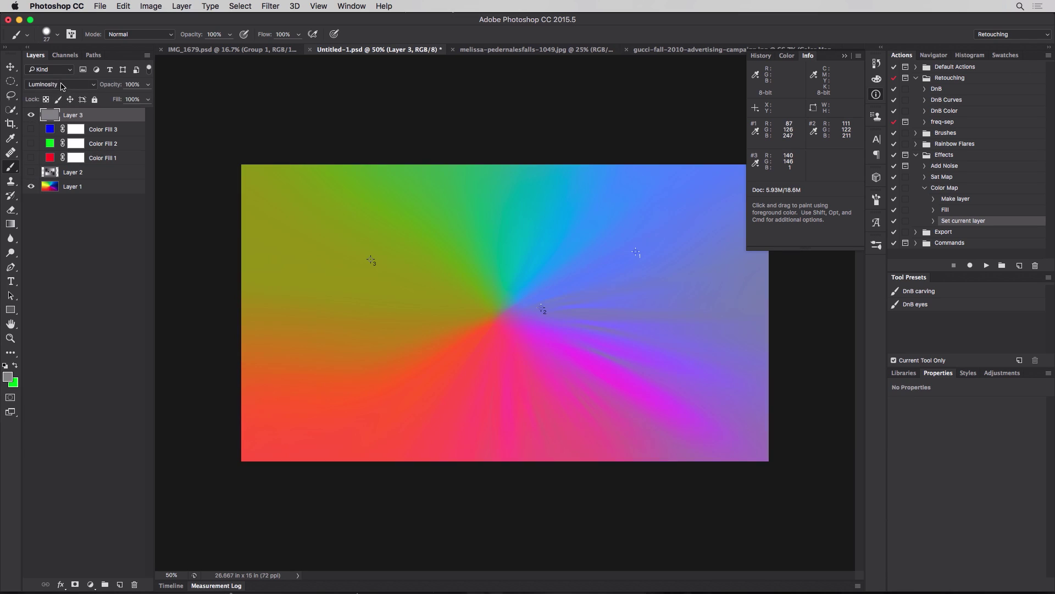
click(60, 84)
click(52, 66)
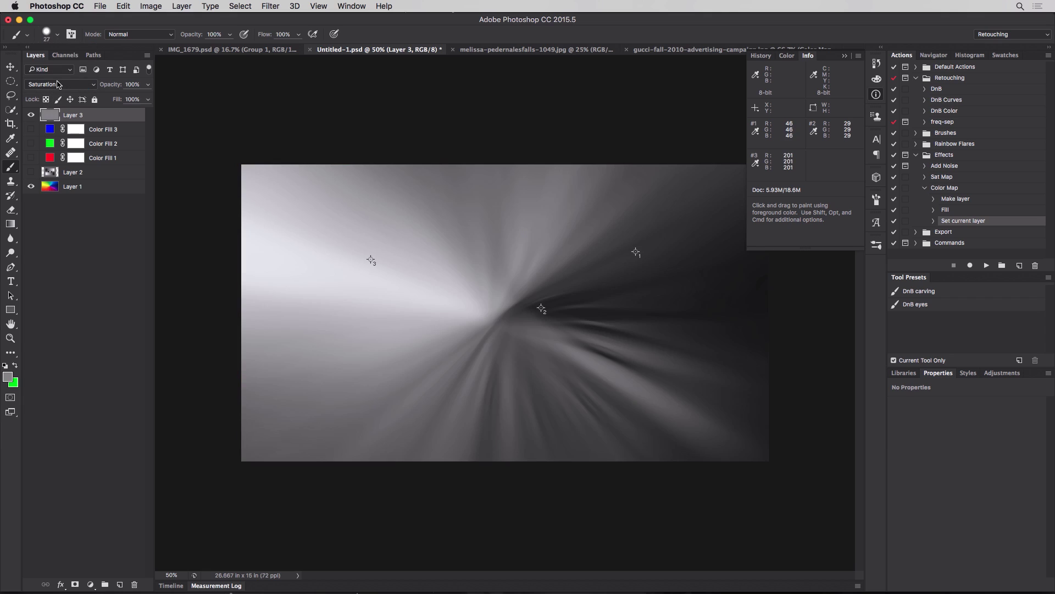
Step: Switch Layer 3's blending mode to Normal to view its plain gray fill, and restore it to Saturation
click(58, 84)
click(75, 10)
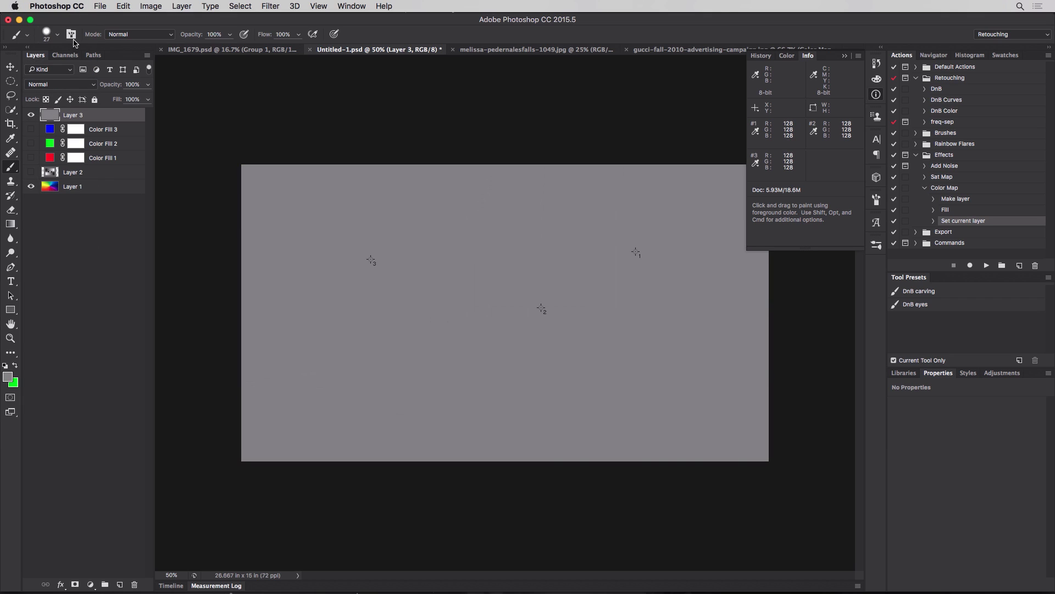
click(86, 85)
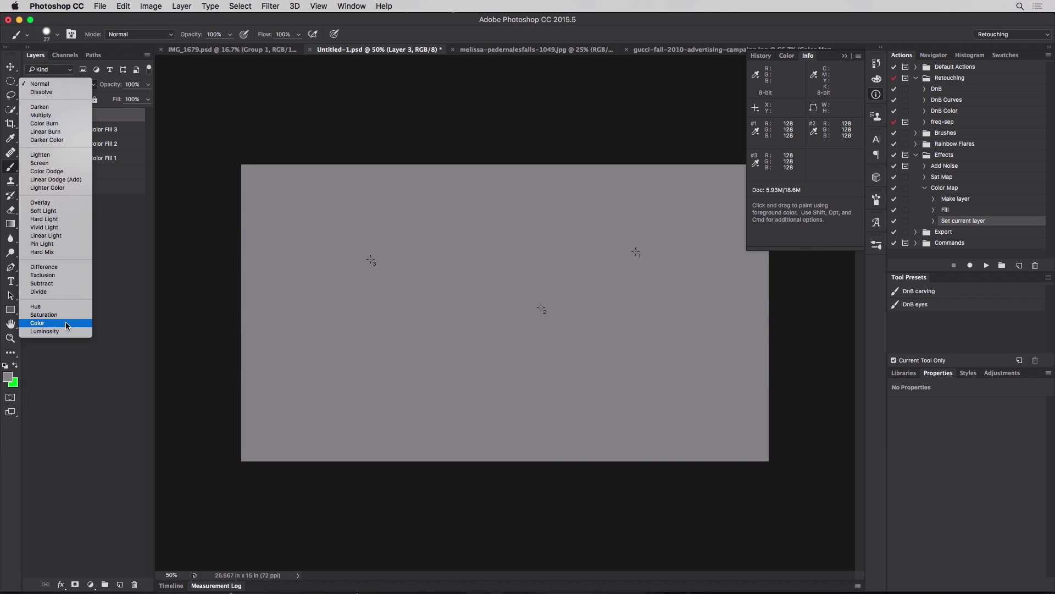
scroll(61, 314, down, 2)
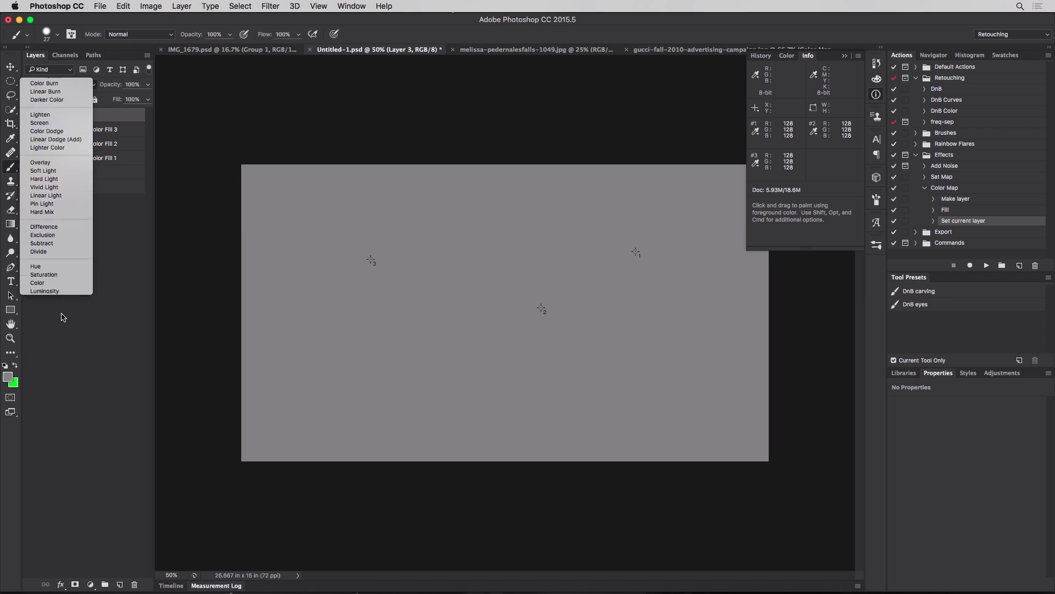
click(61, 317)
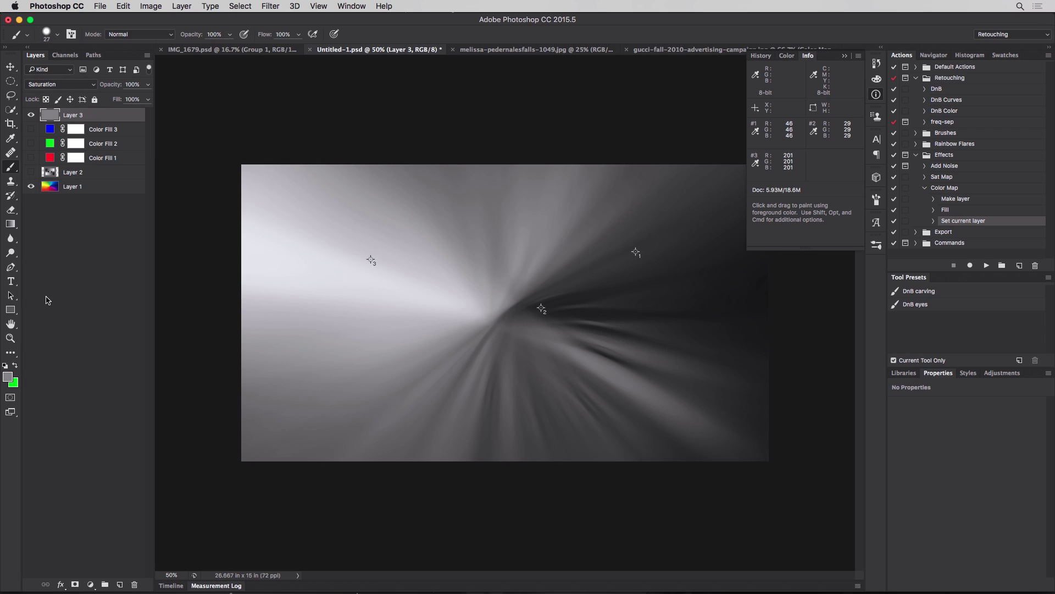
Step: Toggle Layer 3's visibility to compare its Saturation blend with the gradient and select Layer 1
click(32, 115)
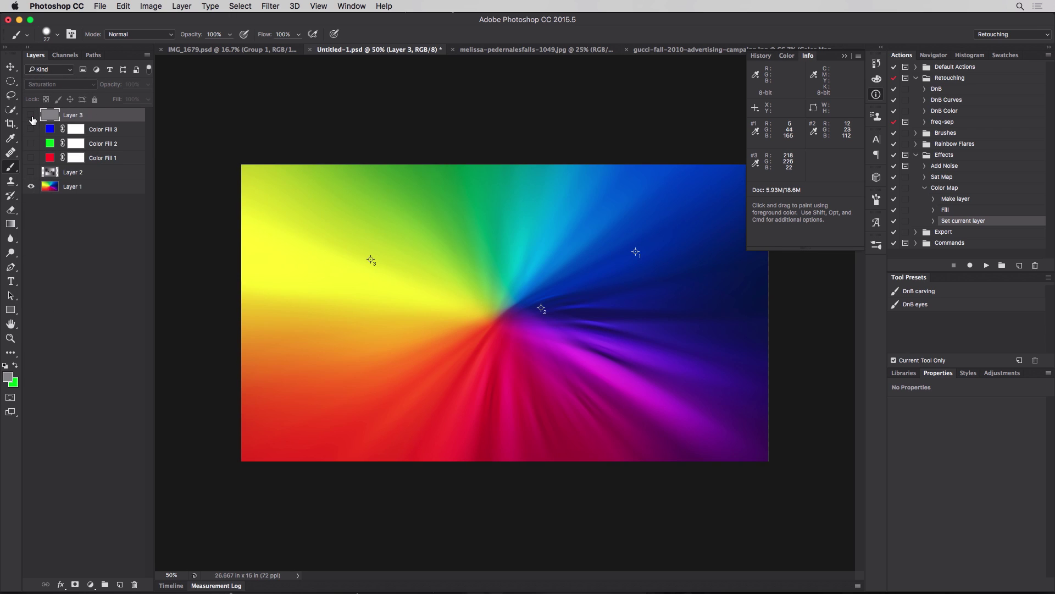
click(32, 116)
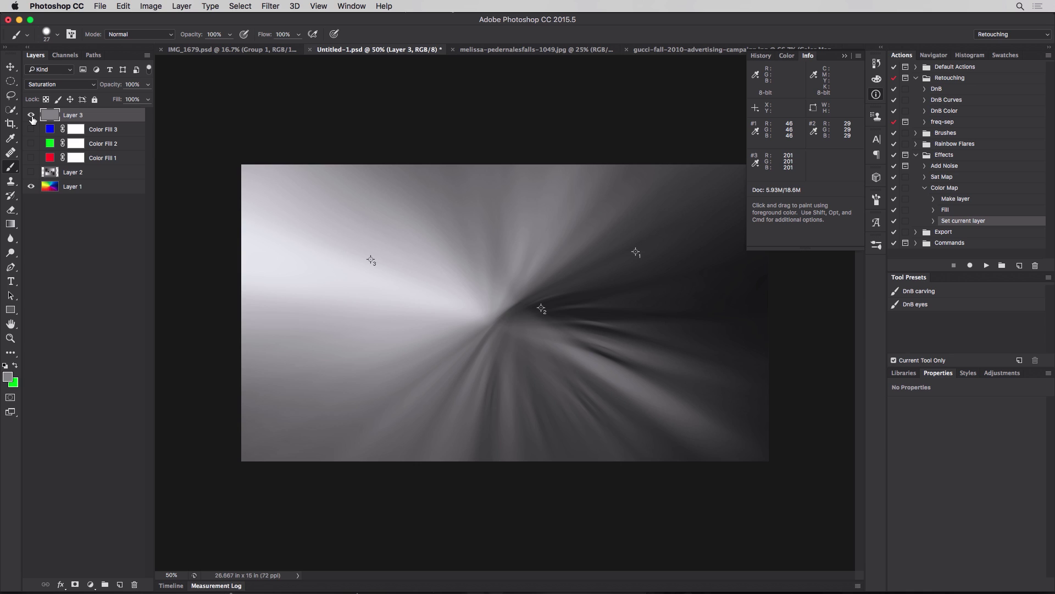
click(32, 114)
click(62, 186)
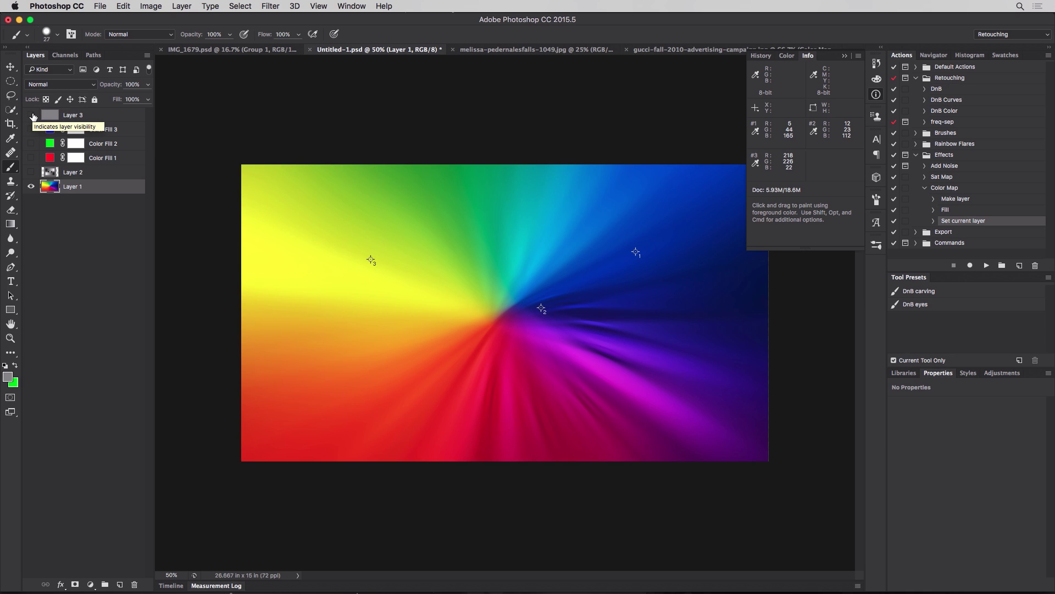
click(31, 116)
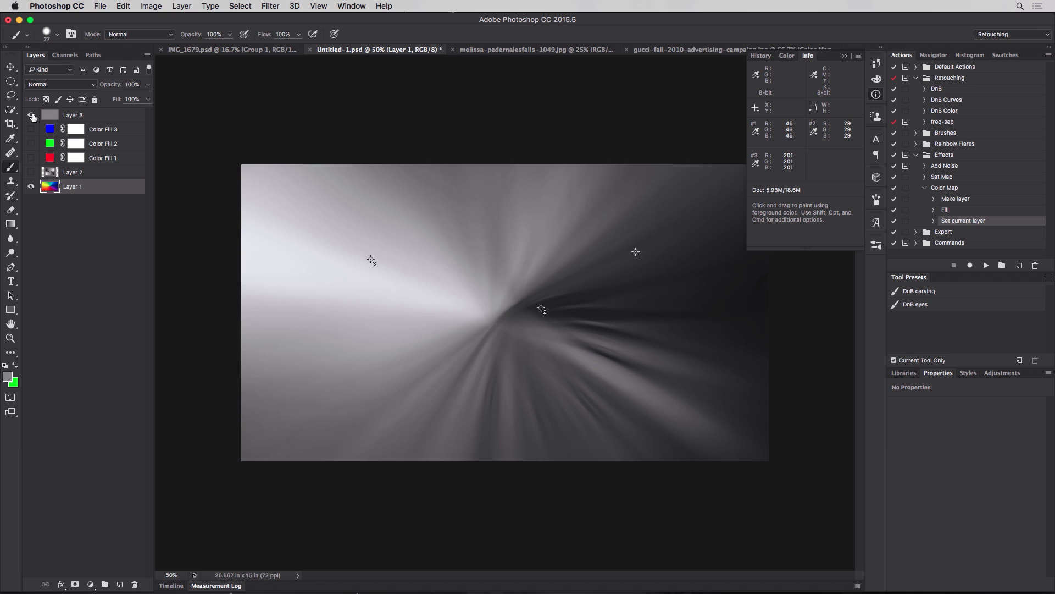
Step: Hide Layer 3, and select and show the Color Fill 1 layer instead
click(61, 84)
key(Escape)
click(32, 116)
click(51, 158)
click(32, 158)
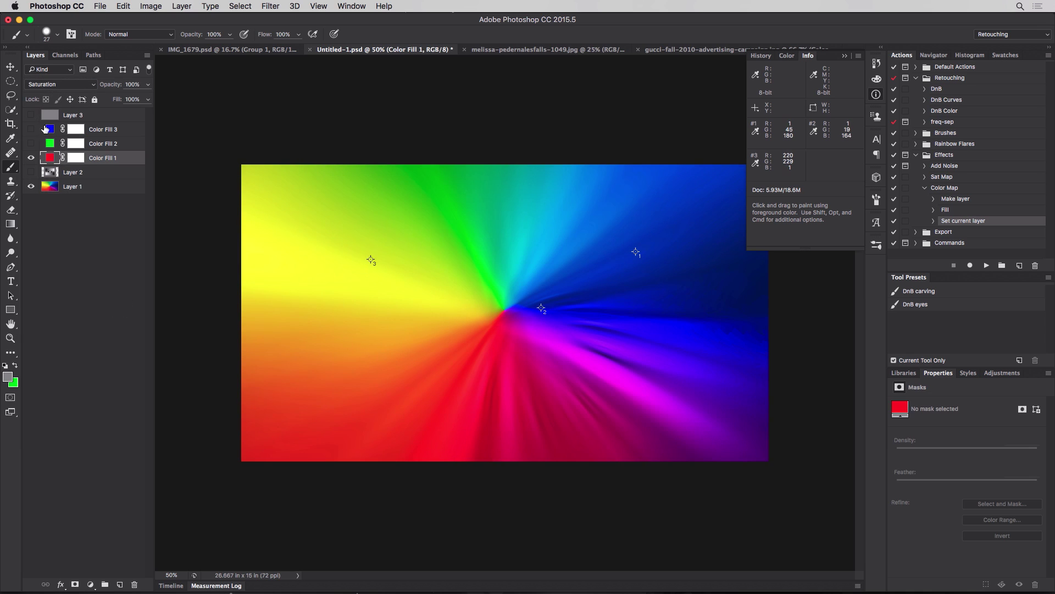
Step: Set Color Fill 1's blending mode to Hue, and hide that layer and select Color Fill 2
click(61, 84)
click(61, 80)
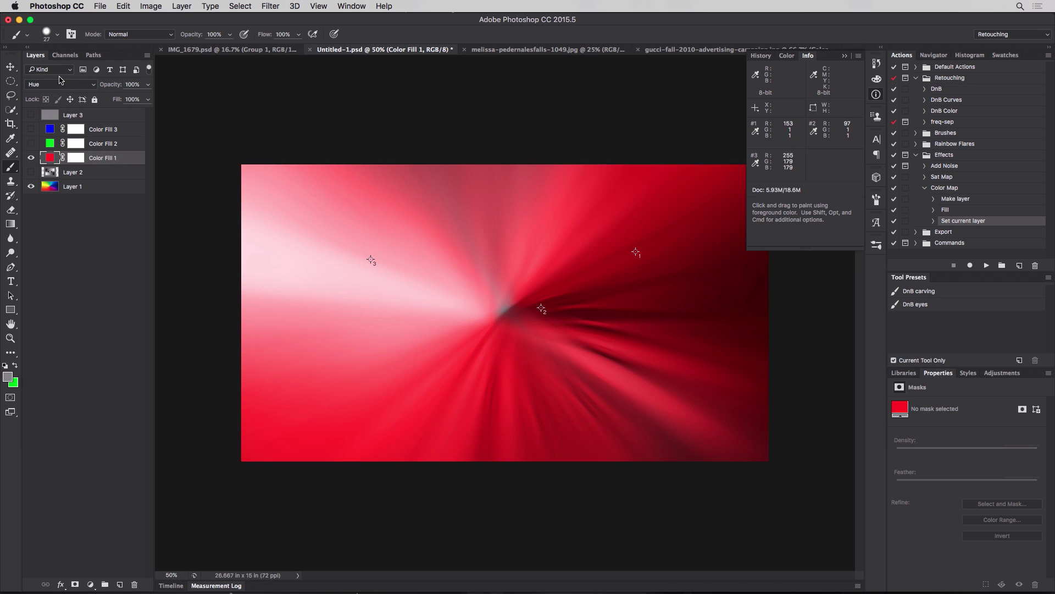
click(51, 143)
click(32, 158)
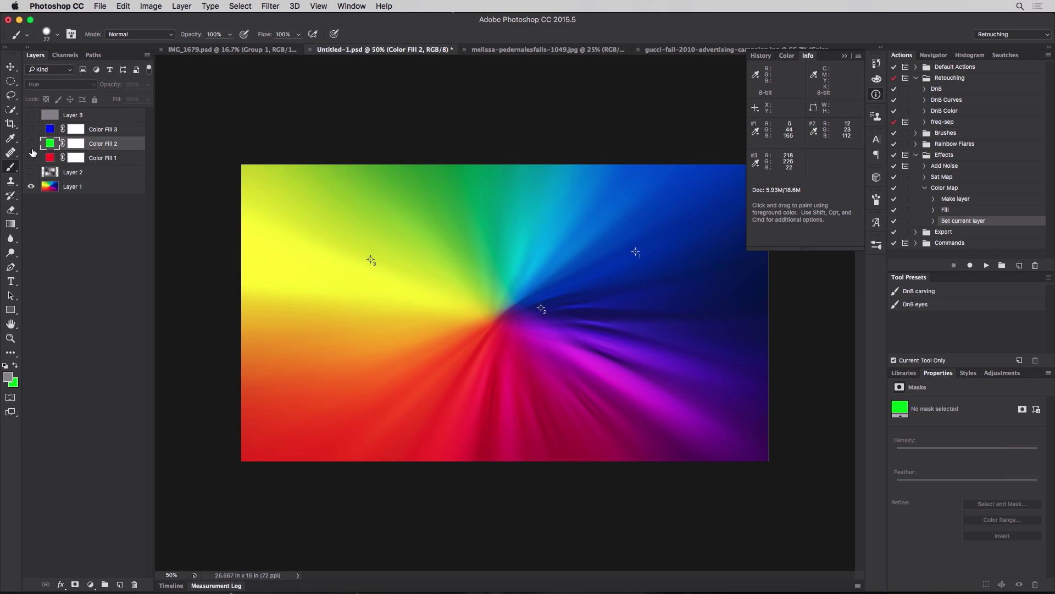
Step: Toggle Color Fill 2's visibility to compare its Hue blend with the gradient, leaving the layer hidden
click(32, 144)
click(32, 144)
click(31, 144)
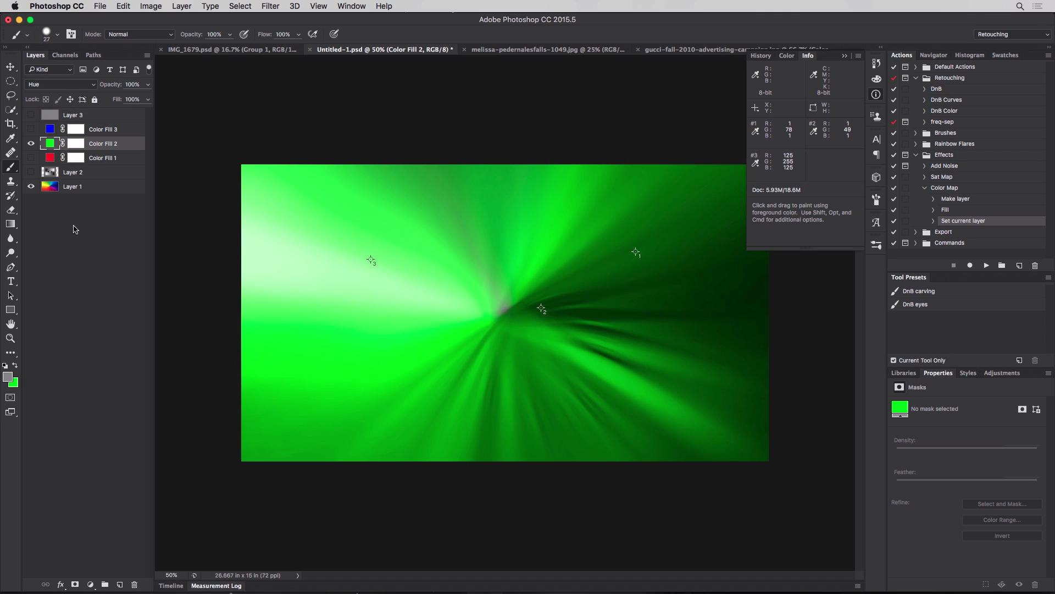
click(31, 144)
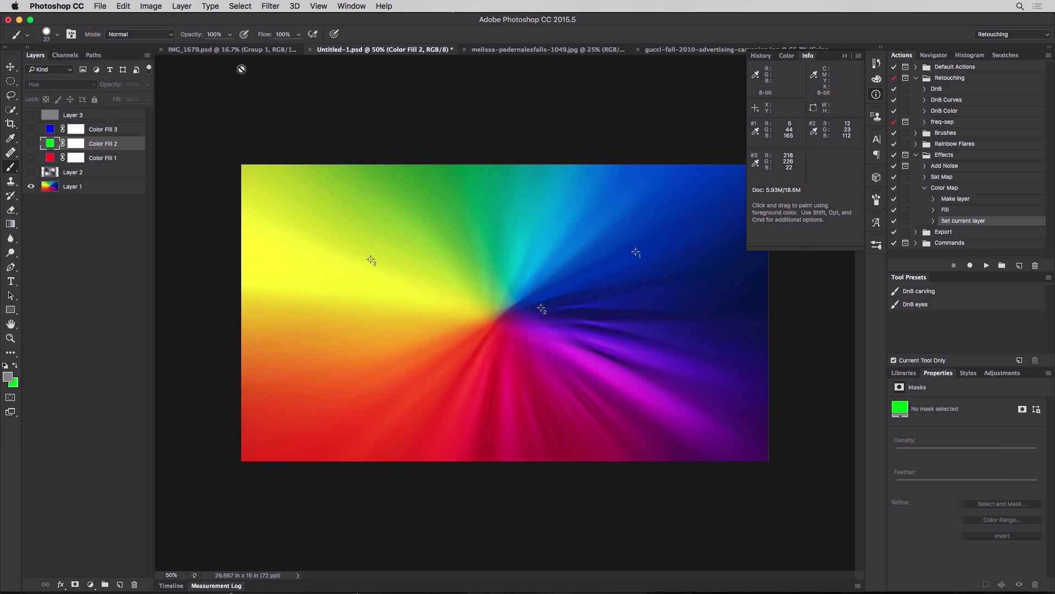
Step: Switch to the IMG_1679.psd document and add a Brightness/Contrast adjustment layer directly above Group 1
click(248, 51)
click(355, 50)
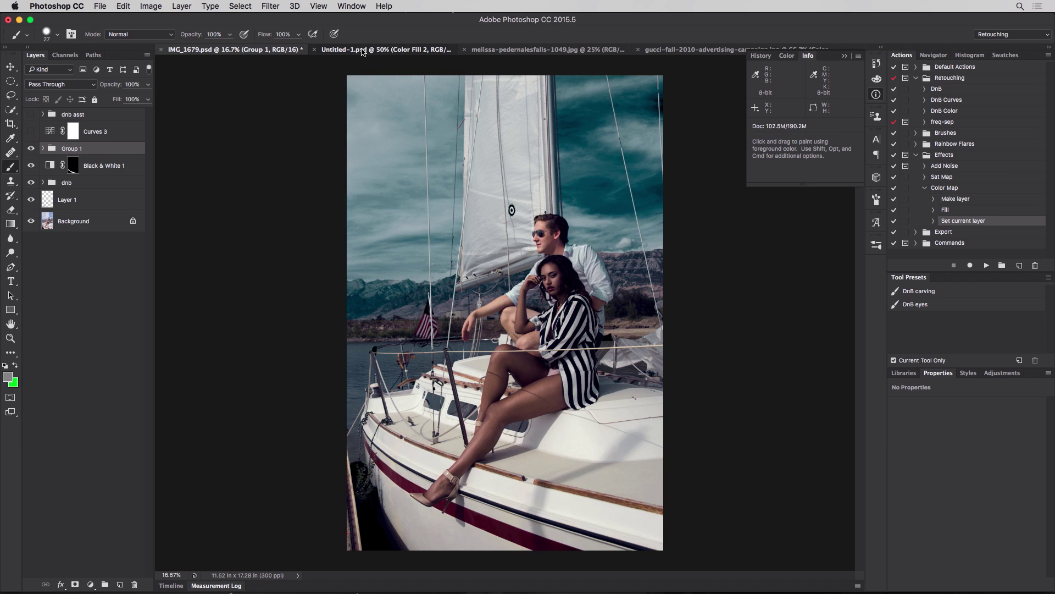
click(270, 51)
click(102, 135)
click(100, 149)
click(91, 584)
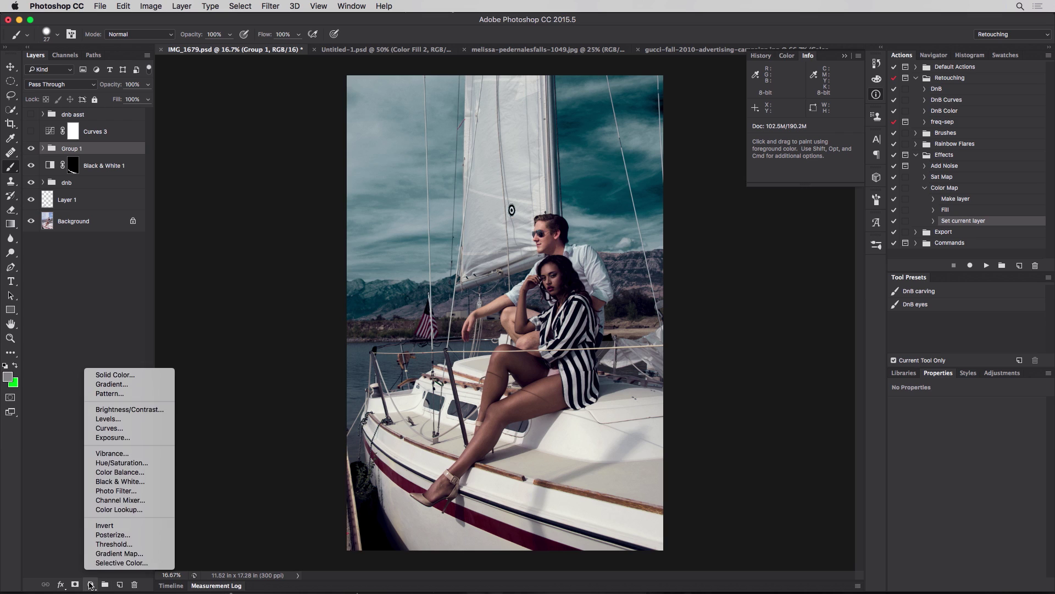
click(161, 410)
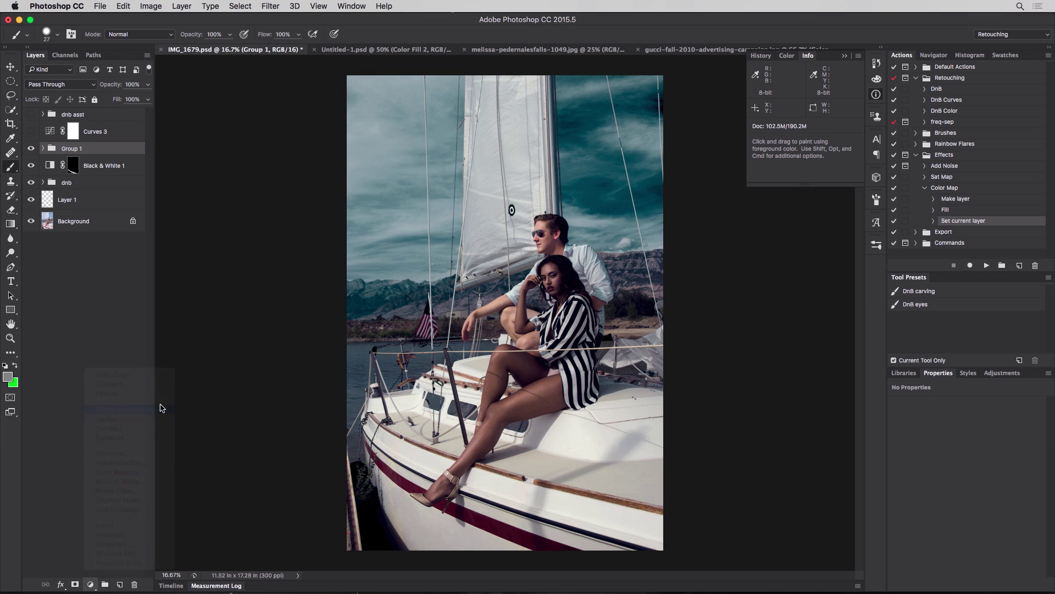
Step: Set the new Brightness/Contrast adjustment layer's blending mode to Soft Light
key(alt+shift+f)
click(80, 85)
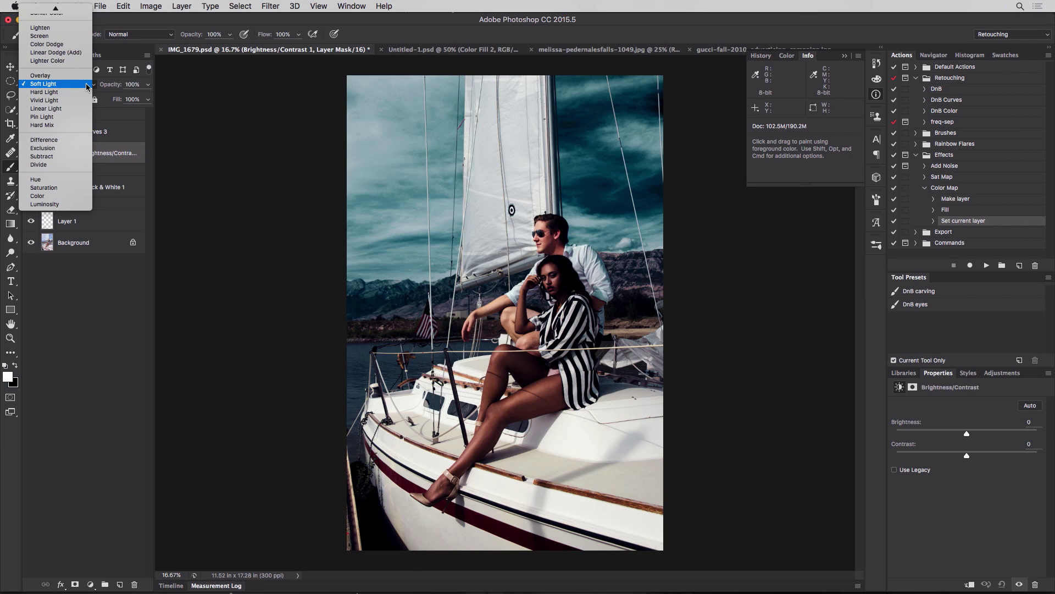
click(83, 86)
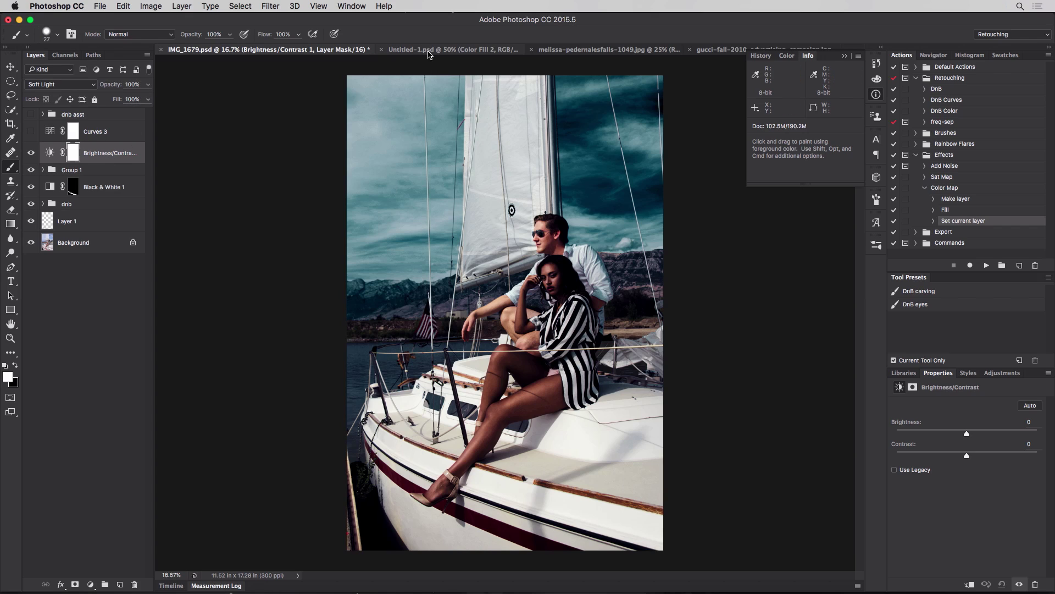
Step: Switch to the Untitled-1.psd document, and select and show the gray Layer 3
click(428, 49)
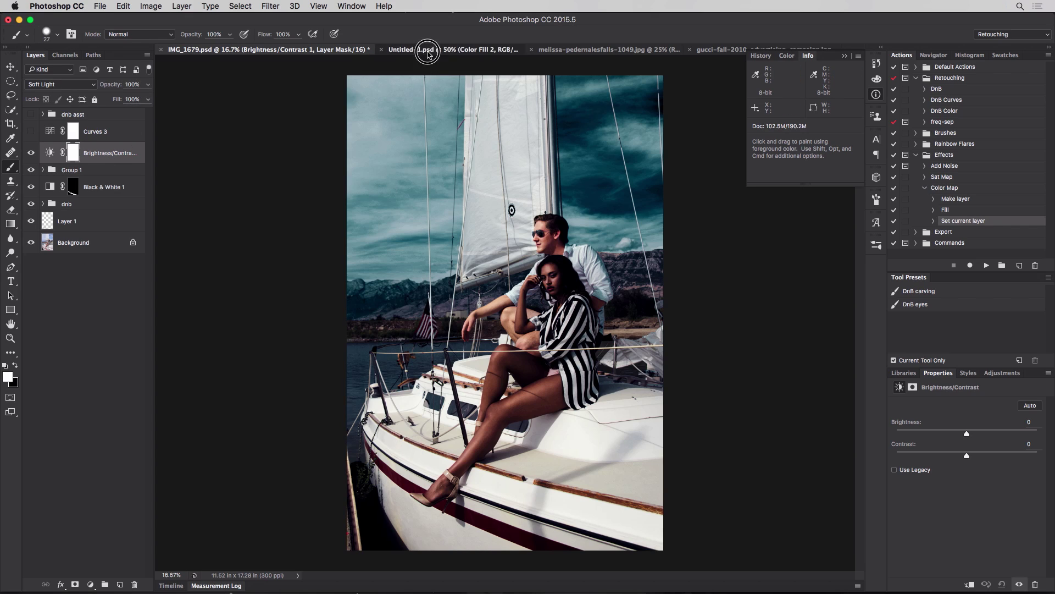
click(81, 115)
click(30, 115)
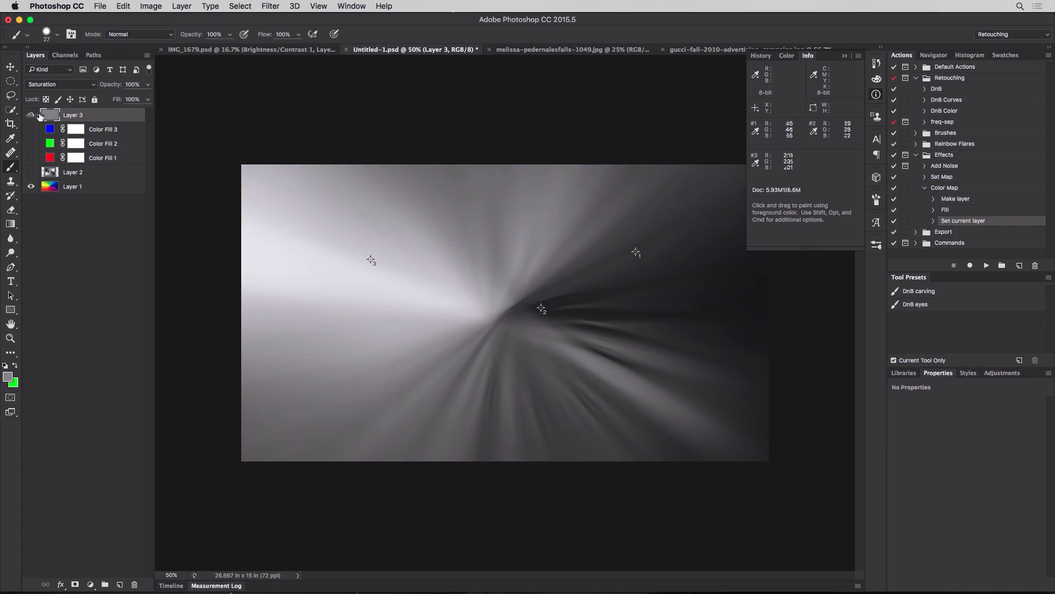
Step: Lower the opacity of Layer 3 to about 59% to preview the weaker Saturation blend, and restore it to 100%
click(146, 98)
drag(147, 102, 117, 104)
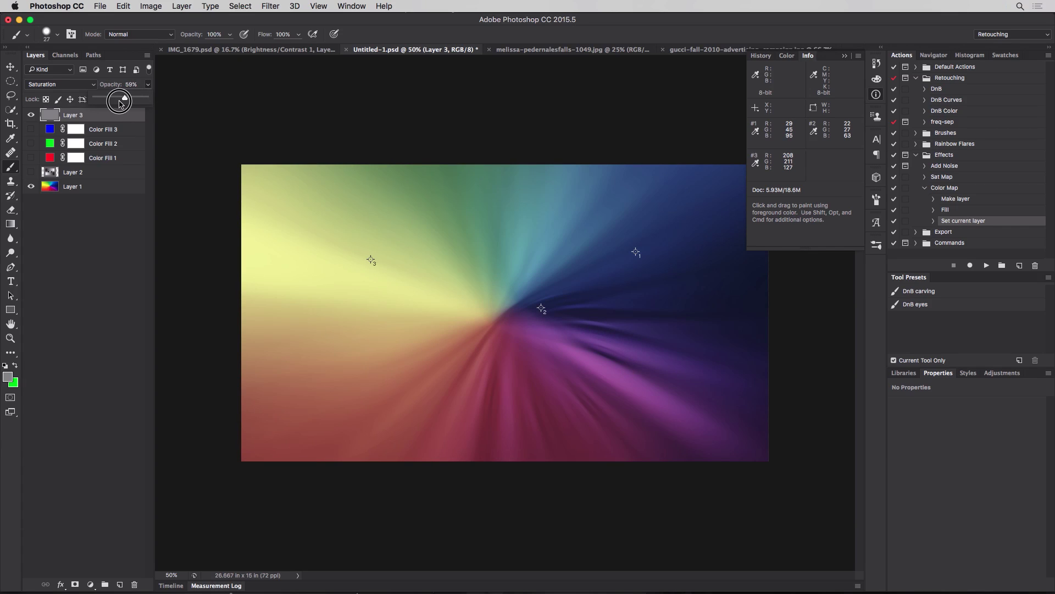
drag(116, 104, 163, 96)
key(super+alt+a)
click(113, 118)
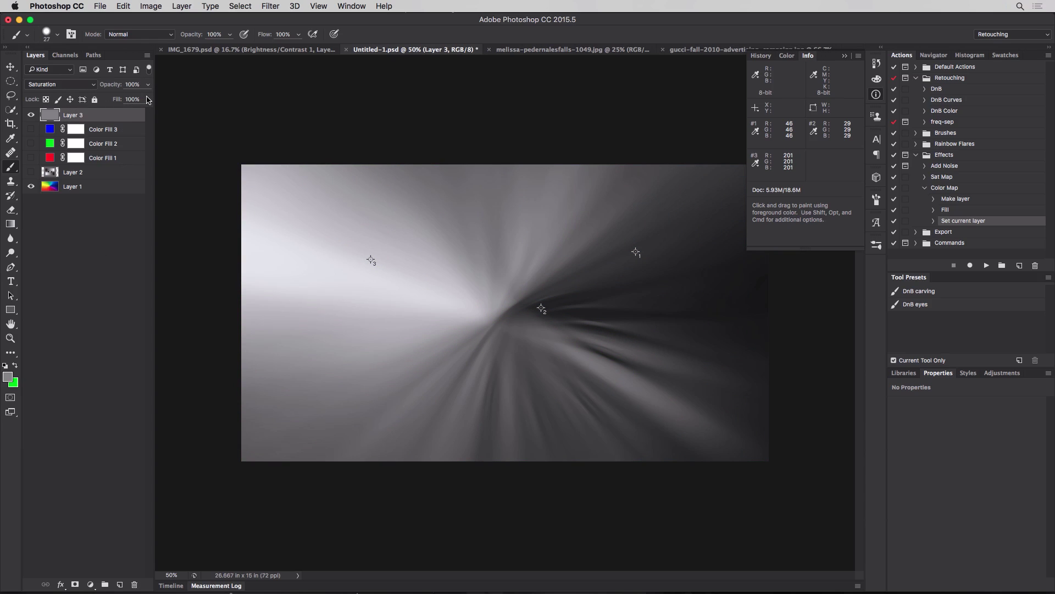
Step: Reduce the fill of Layer 3 to partly desaturate the gradient, and deselect and hide the layer
click(147, 99)
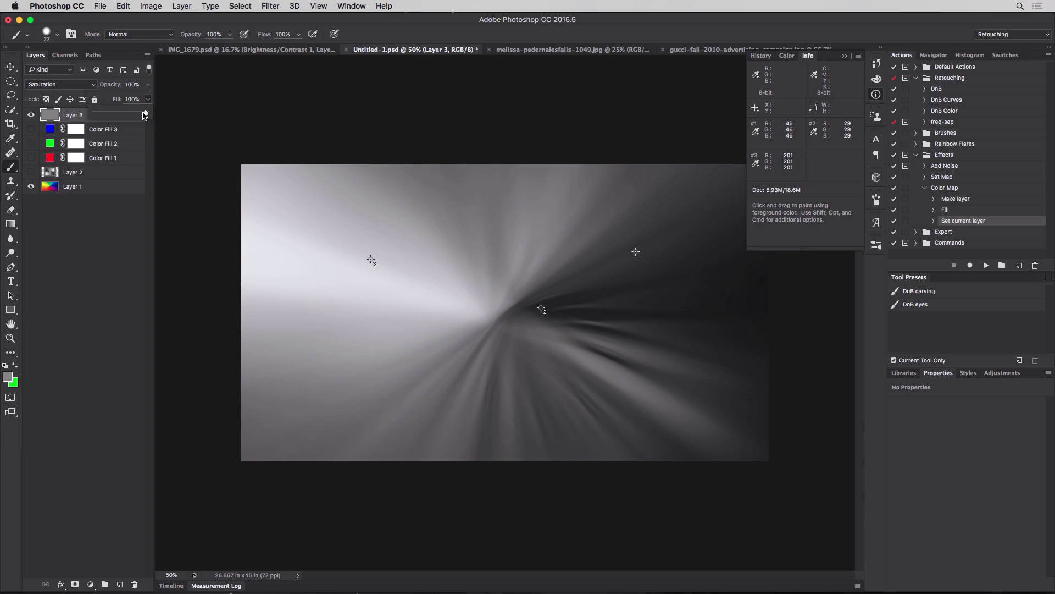
drag(144, 115, 116, 118)
click(104, 225)
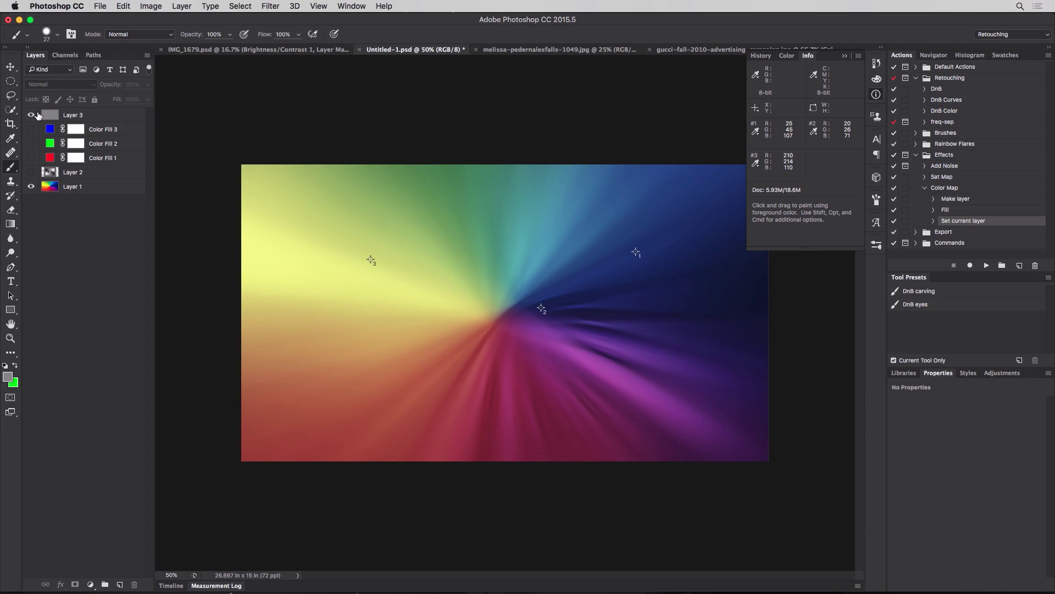
click(31, 115)
Step: Return to the IMG_1679.psd document, select the Brightness/Contrast adjustment layer and check its effect by toggling visibility
click(238, 49)
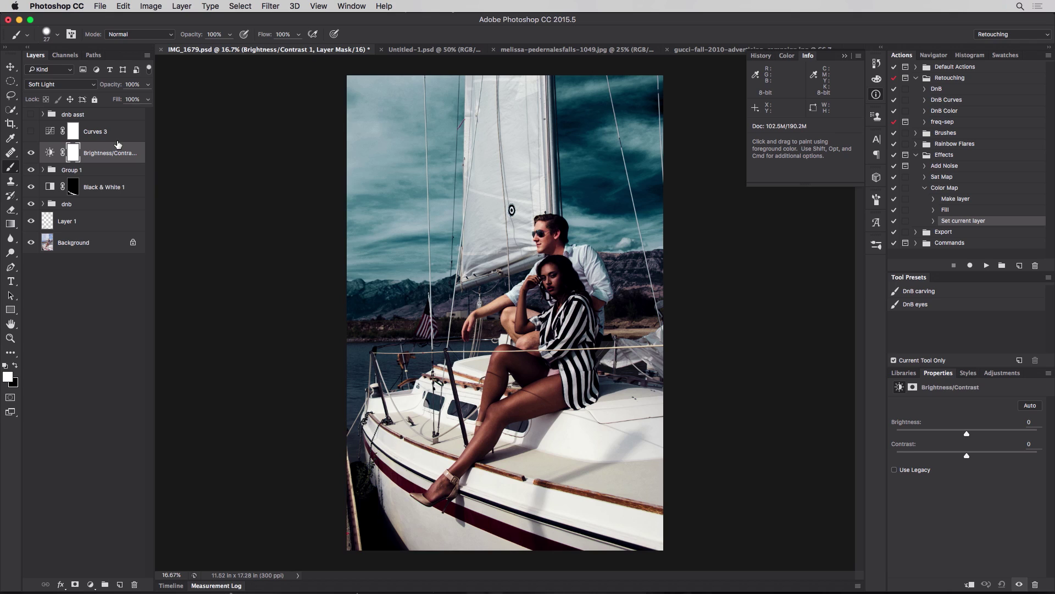
click(118, 138)
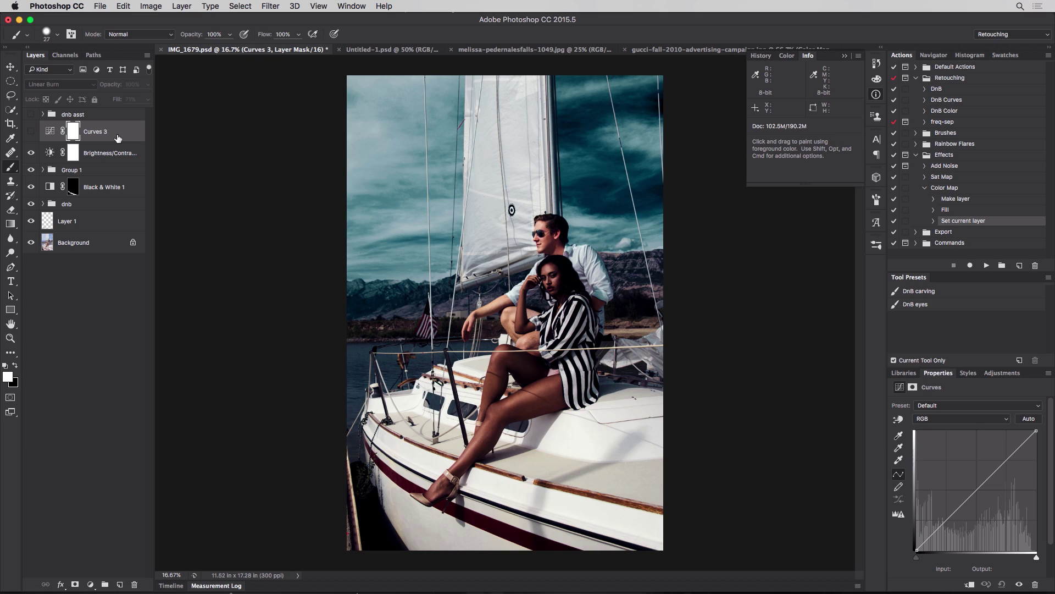
click(117, 151)
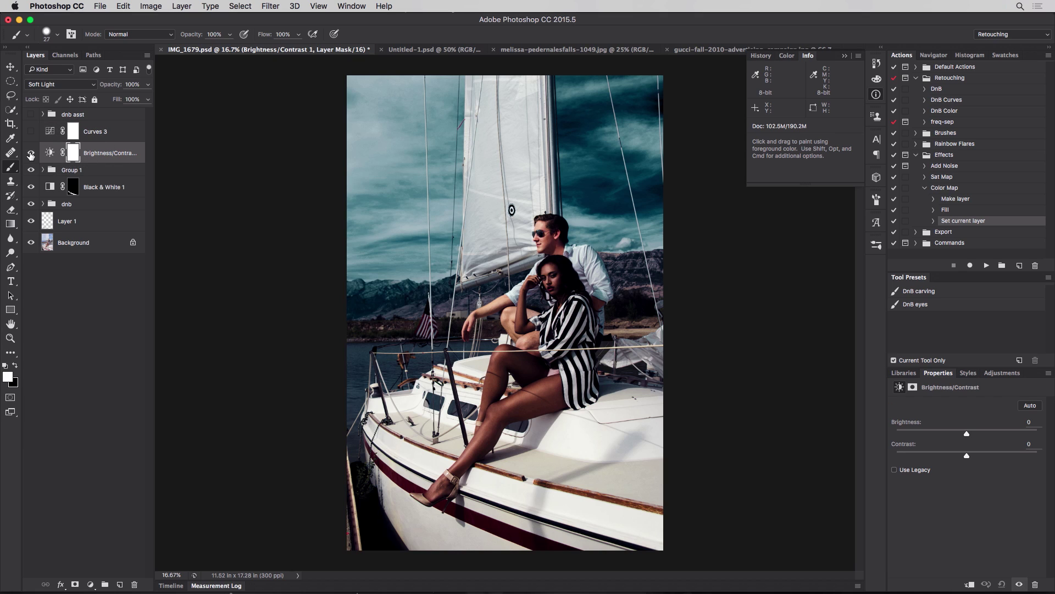
click(31, 154)
Step: Set the Brightness/Contrast layer's blending mode to Hard Mix and review the available modes without choosing another
click(83, 85)
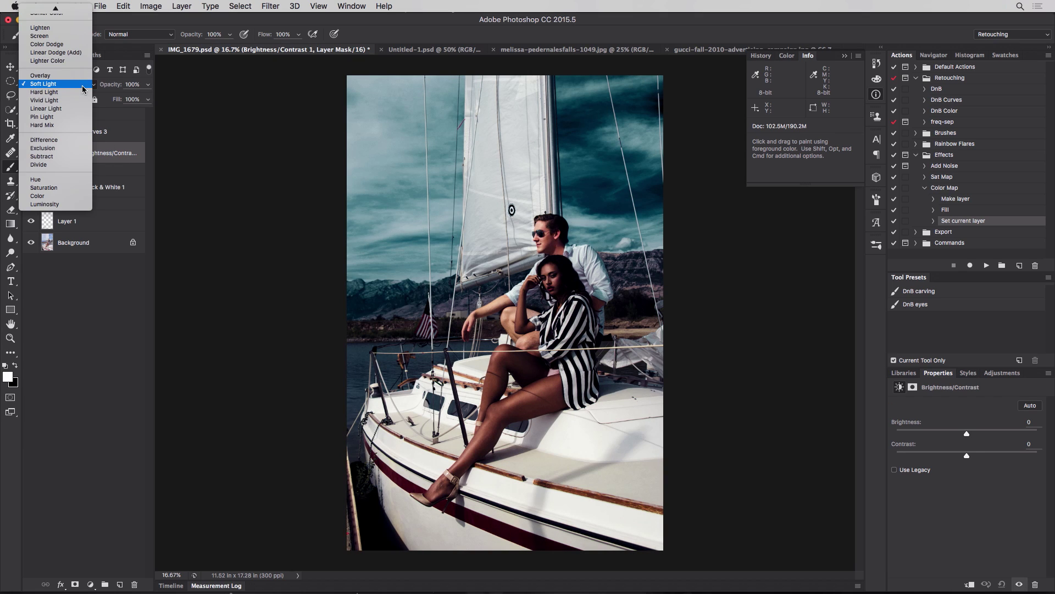
scroll(83, 89, up, 3)
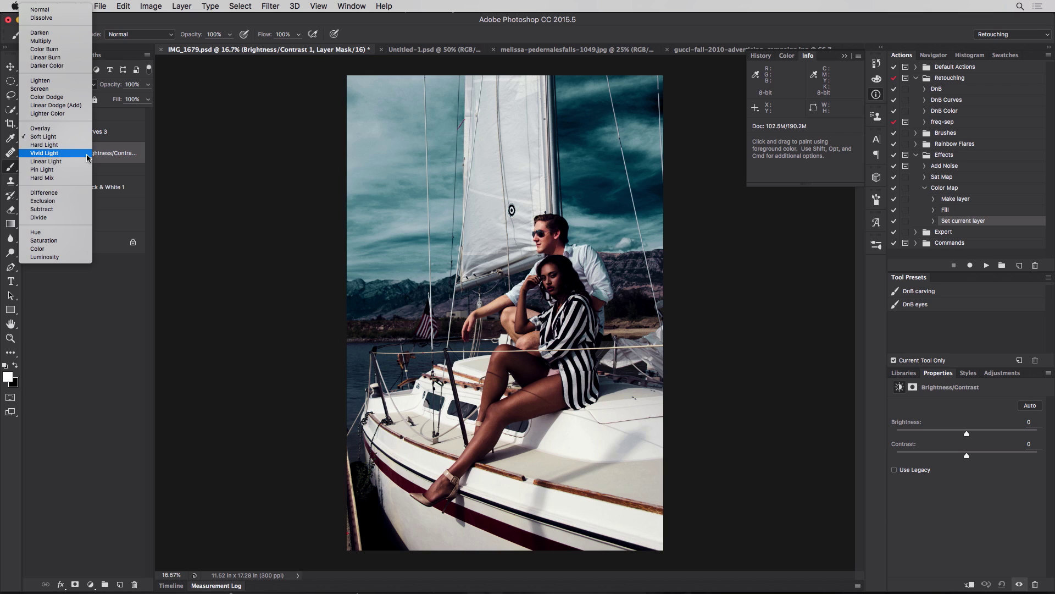
click(83, 178)
click(85, 88)
scroll(87, 96, up, 3)
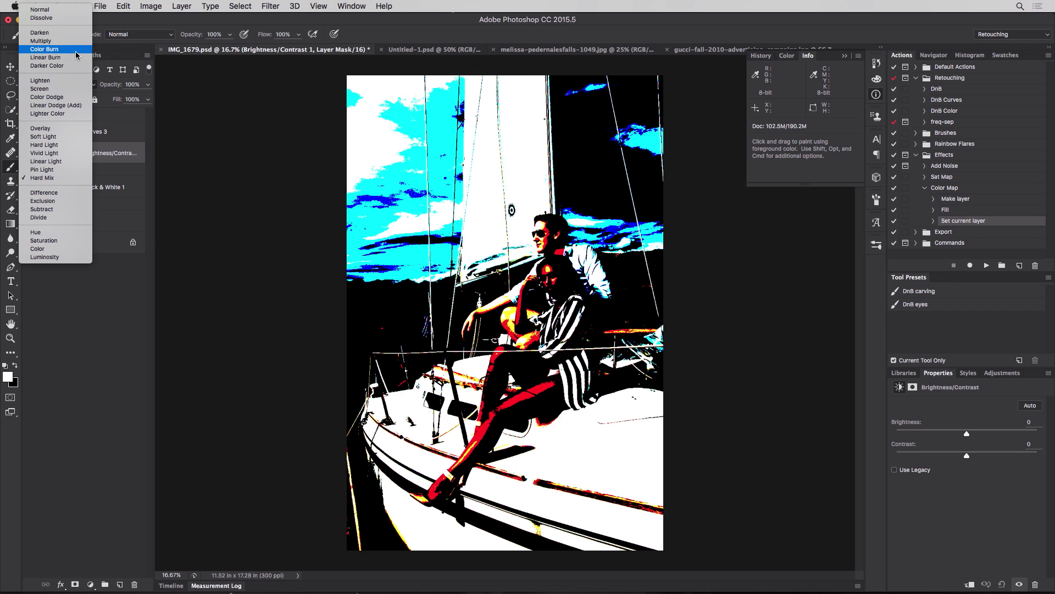
click(130, 153)
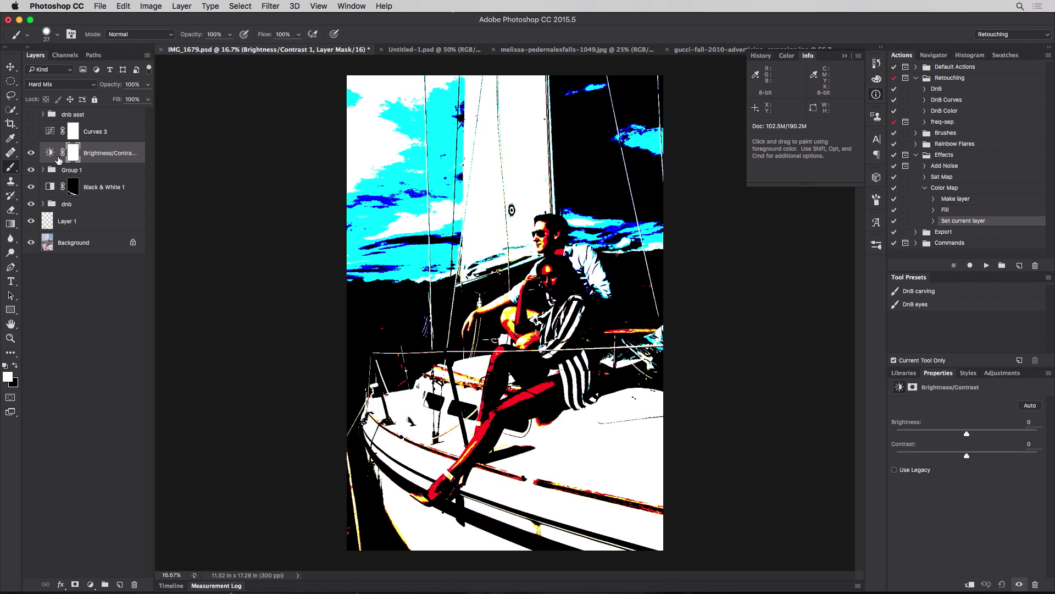
Step: Toggle the Brightness/Contrast layer's visibility repeatedly to compare the Hard Mix result with the photo beneath
click(31, 153)
click(31, 152)
click(44, 155)
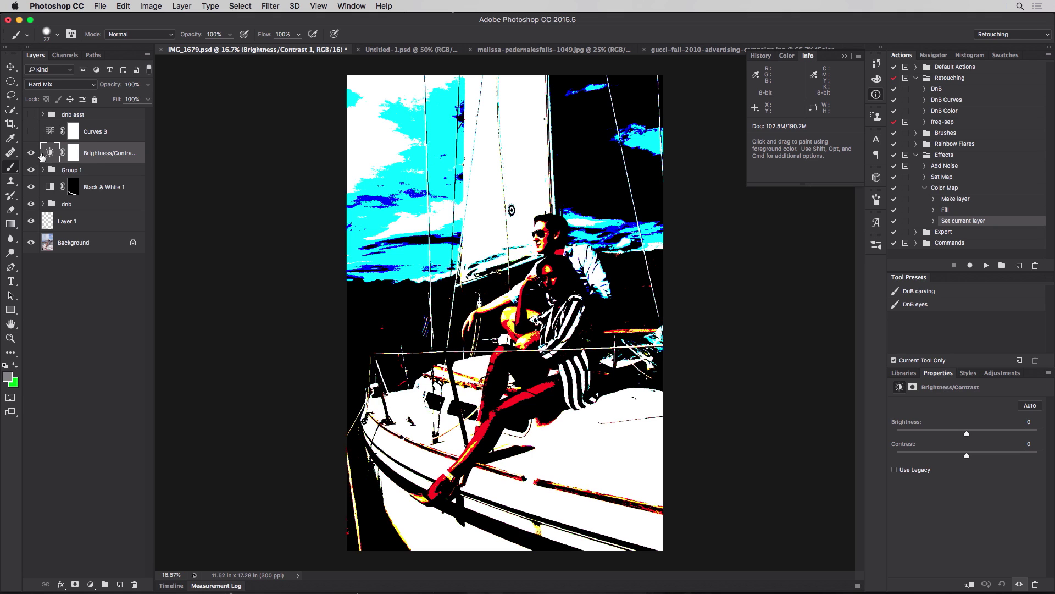
click(31, 153)
click(31, 153)
click(32, 153)
click(32, 154)
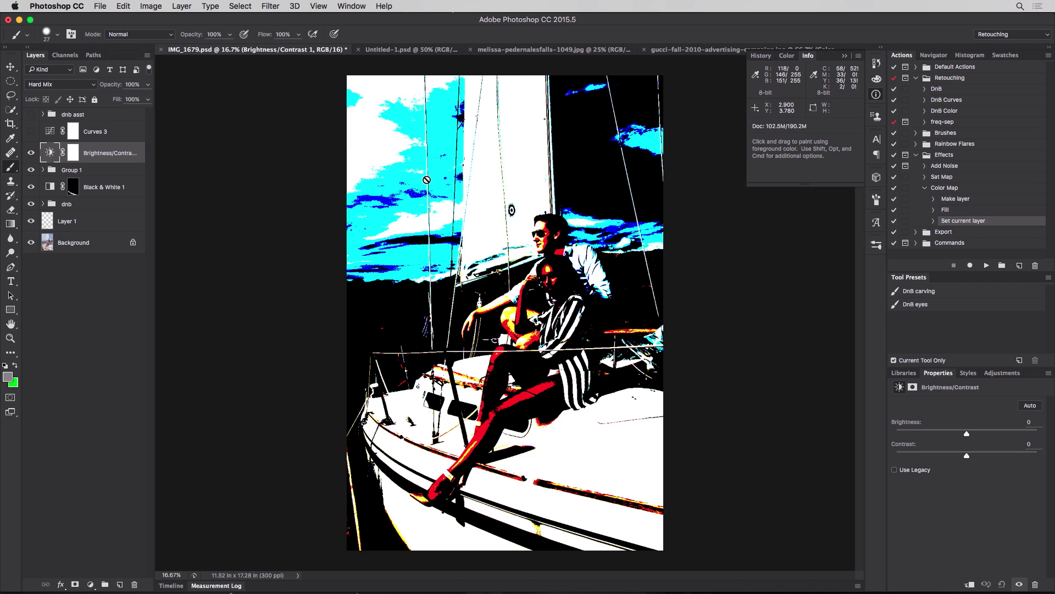
Step: Lower the Hard Mix layer's opacity to 38%, raise it to 57%, and restore it to 100%
click(146, 99)
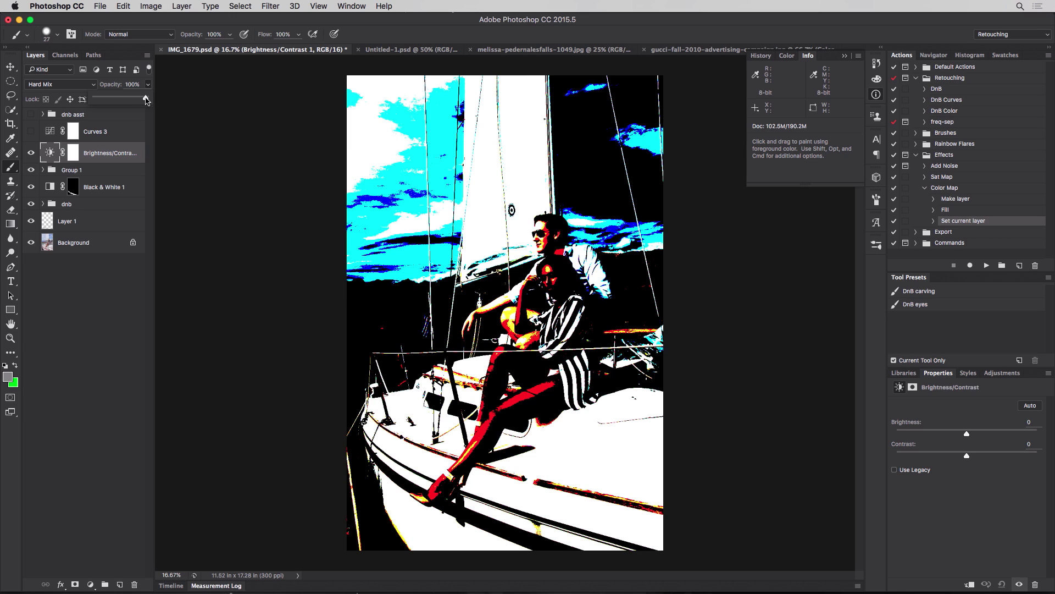
drag(147, 100, 114, 99)
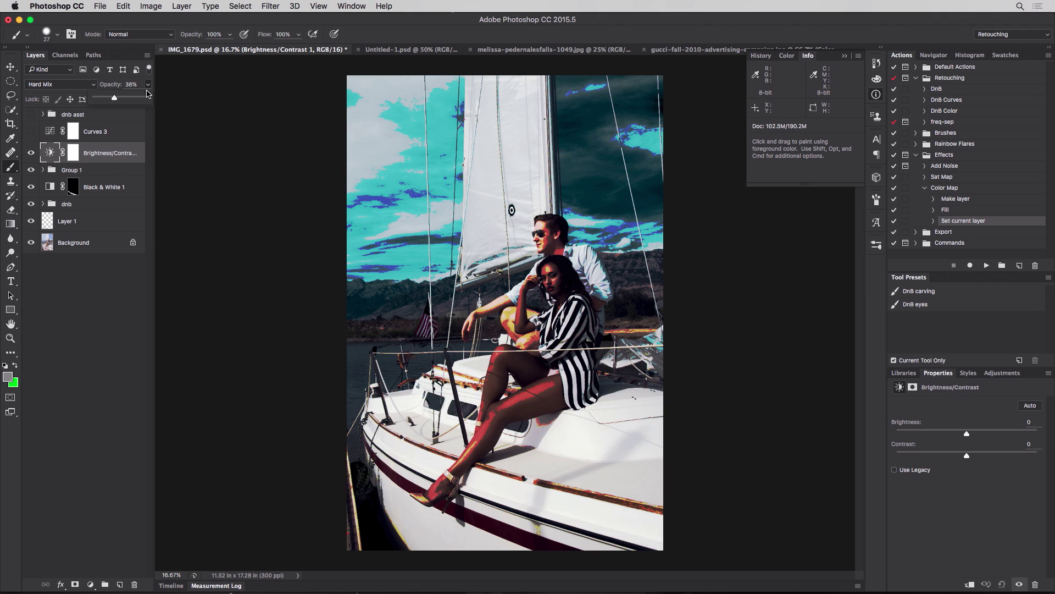
drag(114, 98, 123, 99)
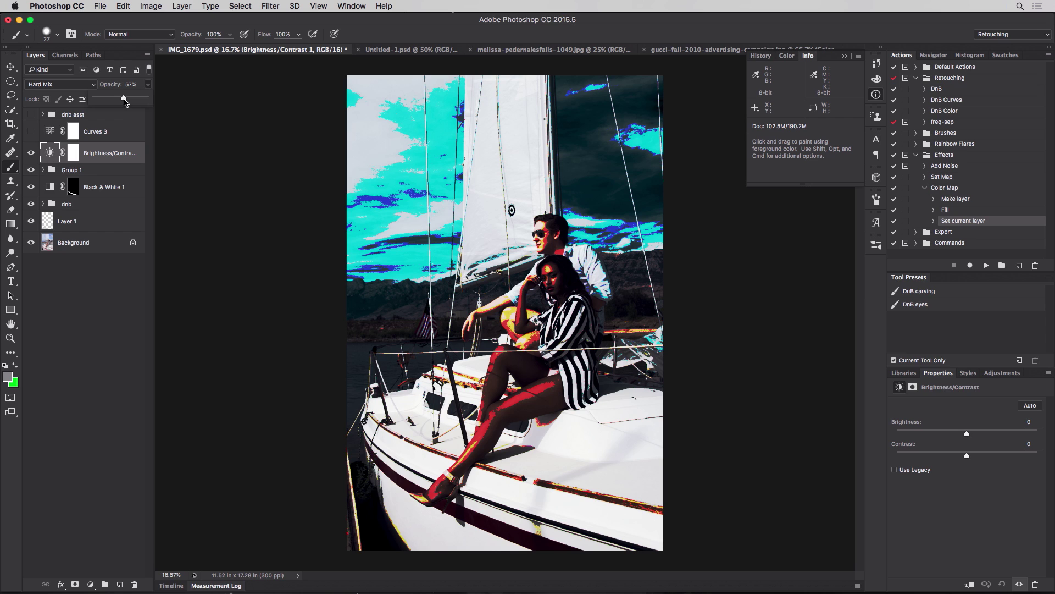
drag(125, 102, 177, 99)
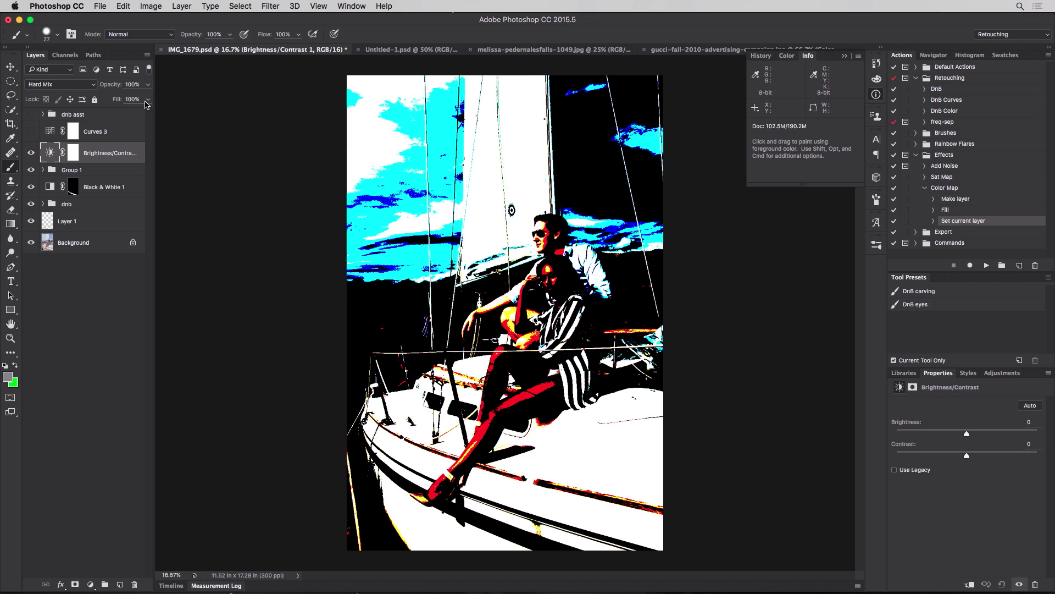
Step: Lower the Hard Mix layer's fill to 32% to compare it with reduced opacity, and restore it to 100%
click(147, 101)
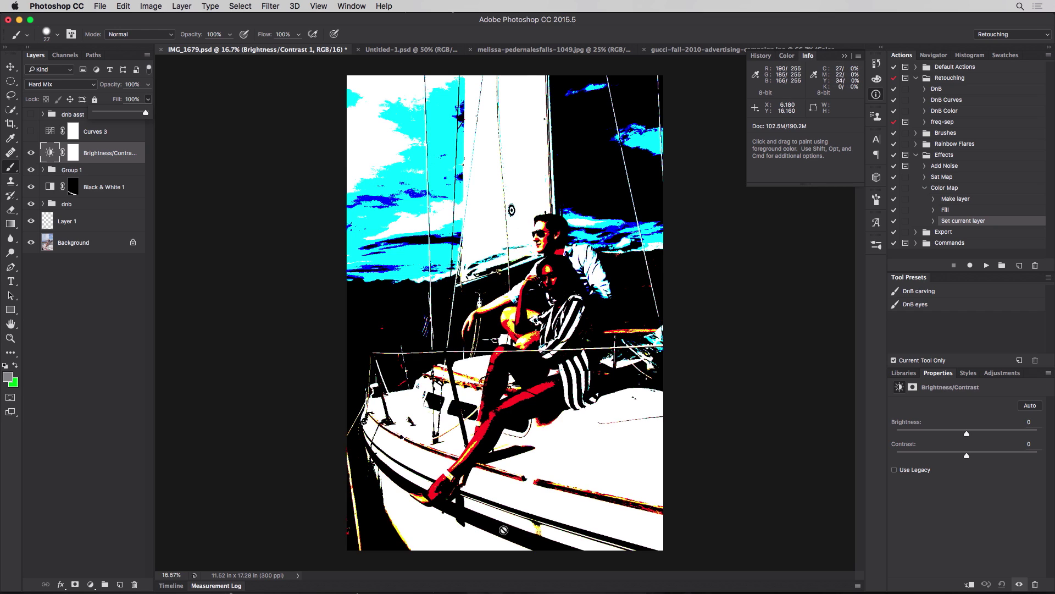
drag(145, 112, 112, 115)
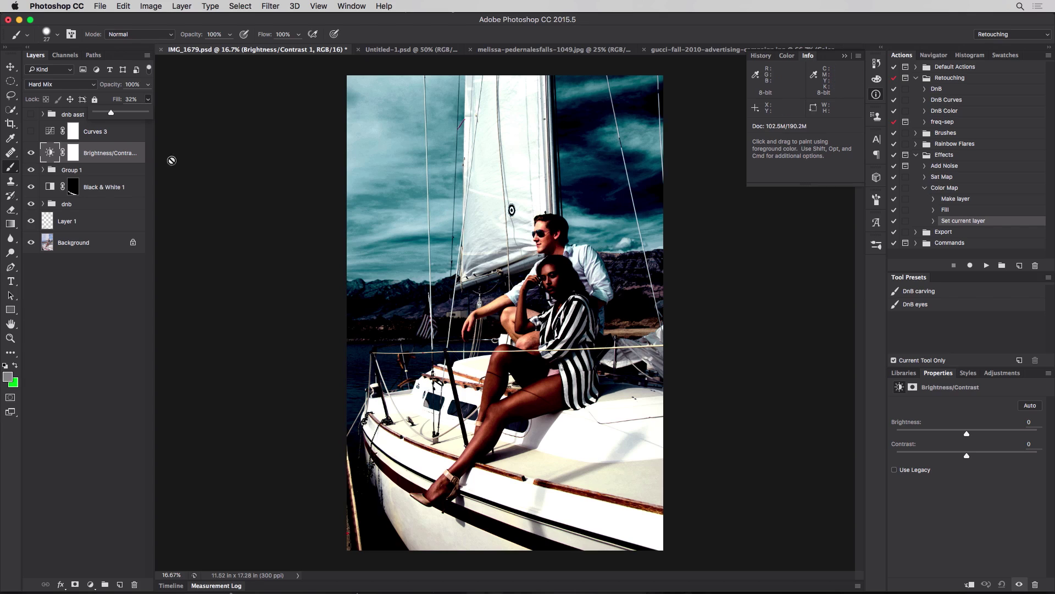
drag(113, 117, 146, 113)
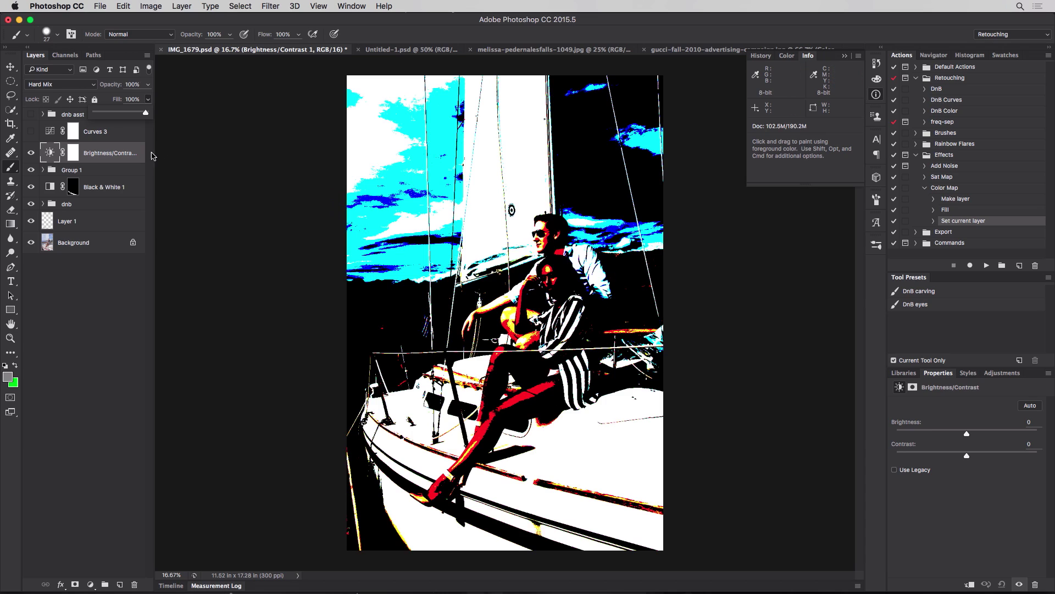
Step: Lower the Hard Mix layer's opacity to 32%, check its blending mode without changing it, and restore the opacity to 100%
click(147, 85)
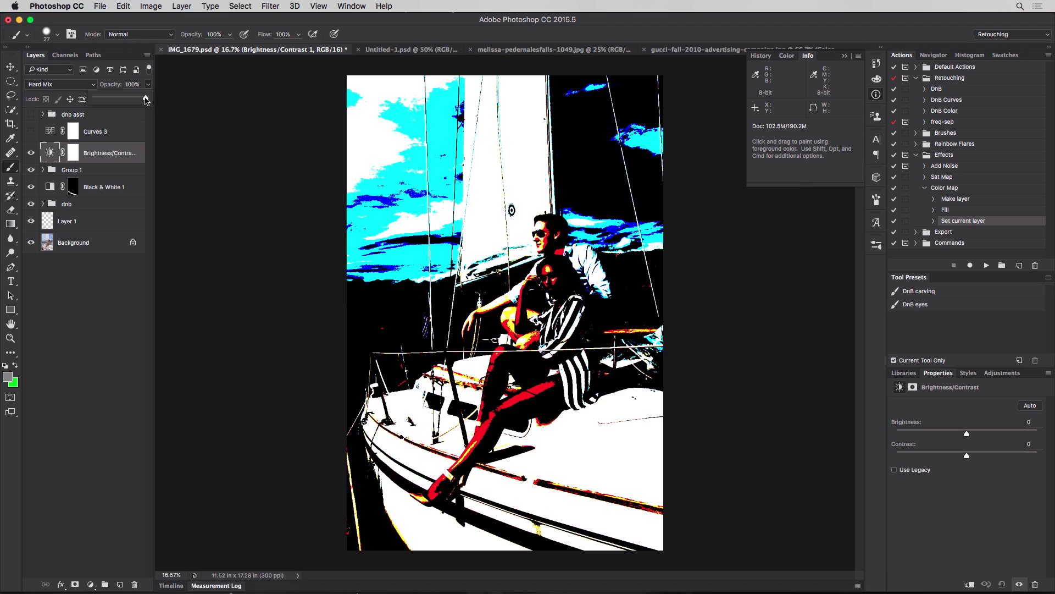
drag(147, 100, 111, 103)
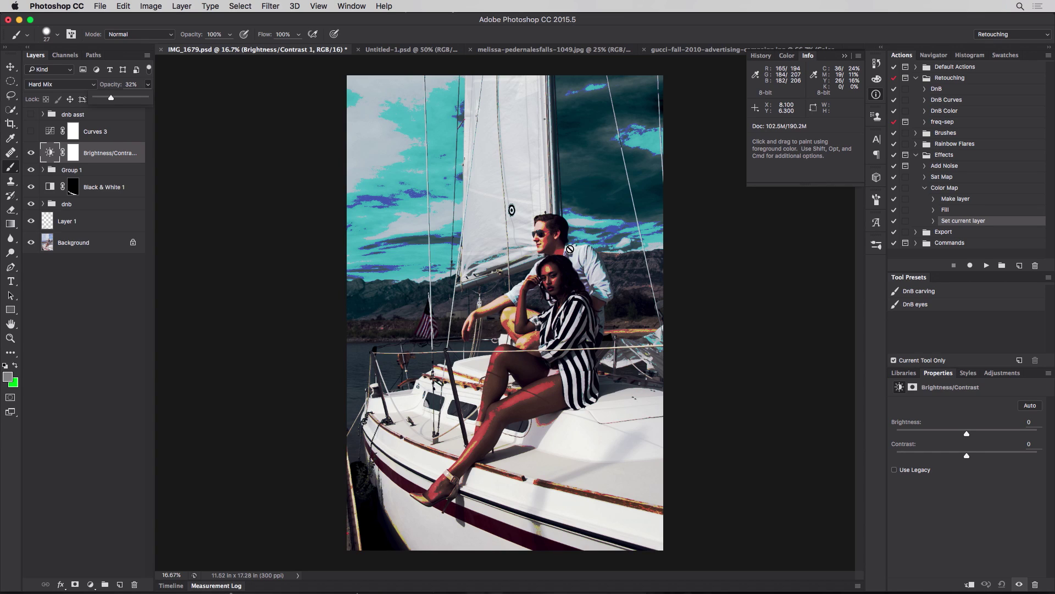
click(120, 157)
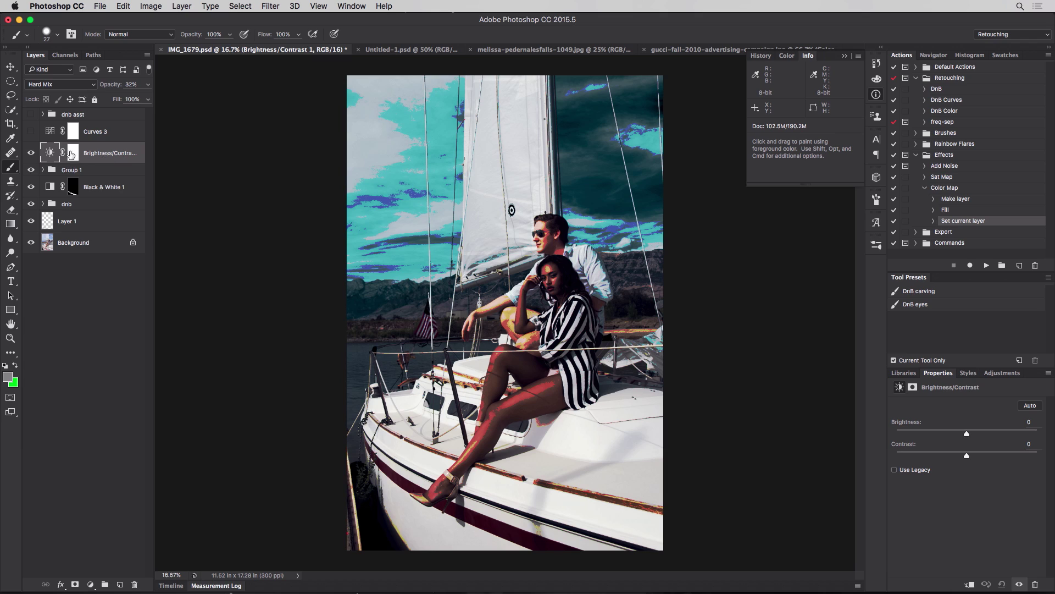
click(76, 85)
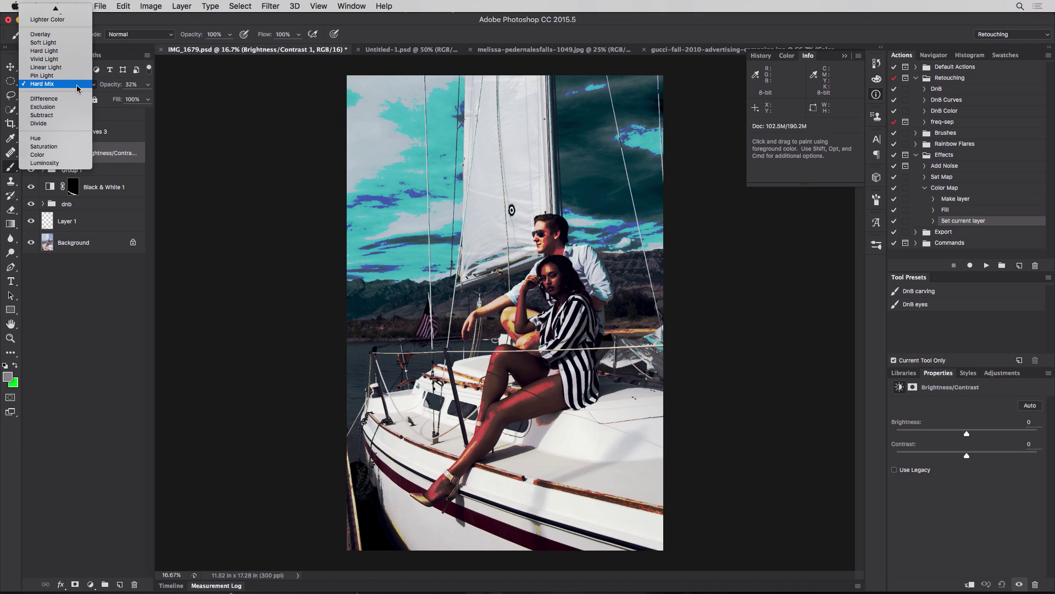
click(125, 151)
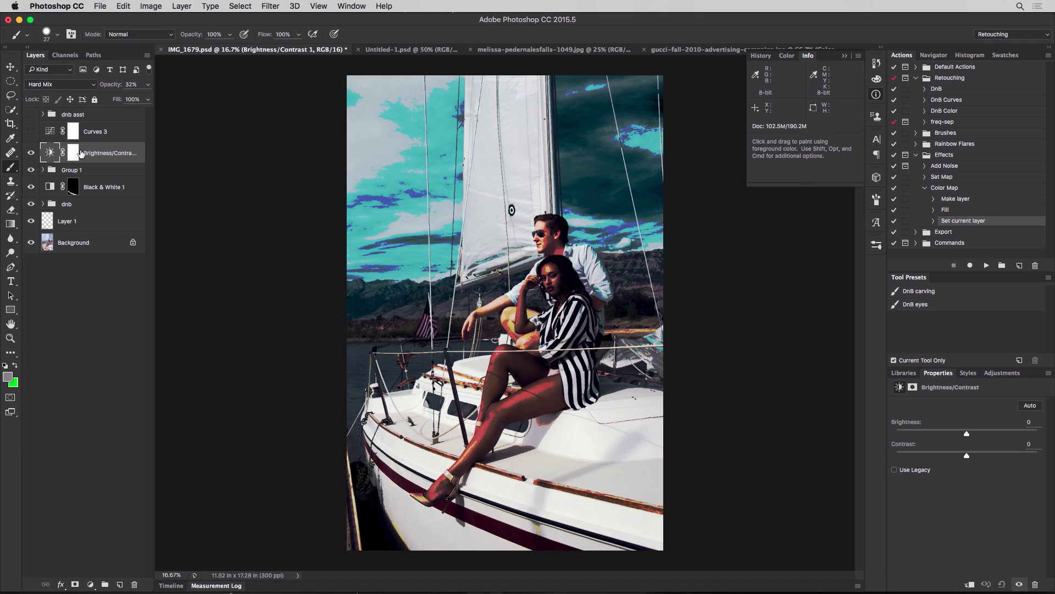
click(148, 86)
drag(113, 102, 156, 99)
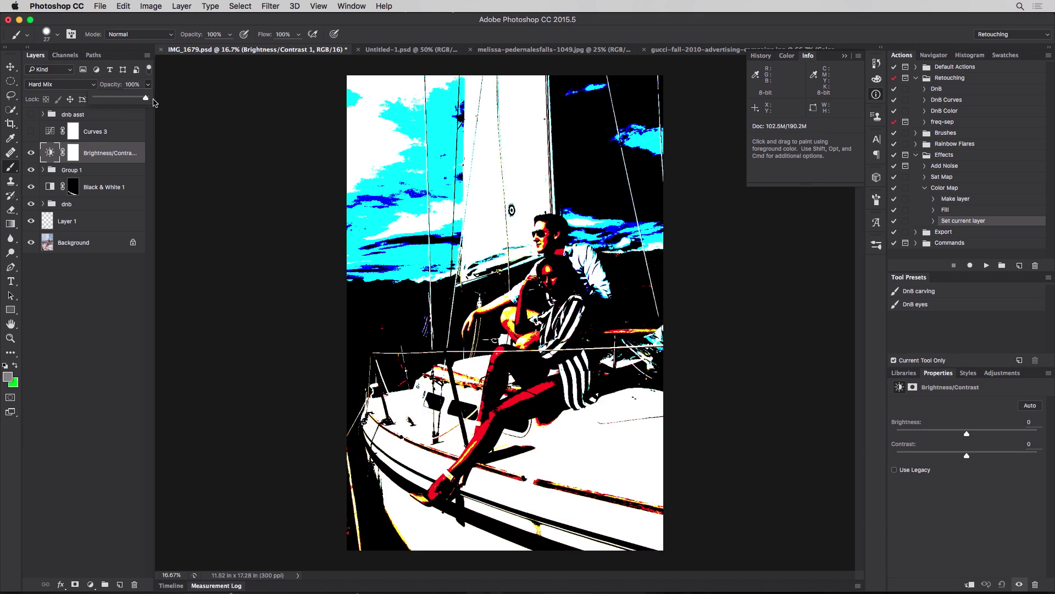
Step: Hide the Brightness/Contrast layer and toggle Group 1's visibility to compare the sailboat photo with and without it
click(31, 154)
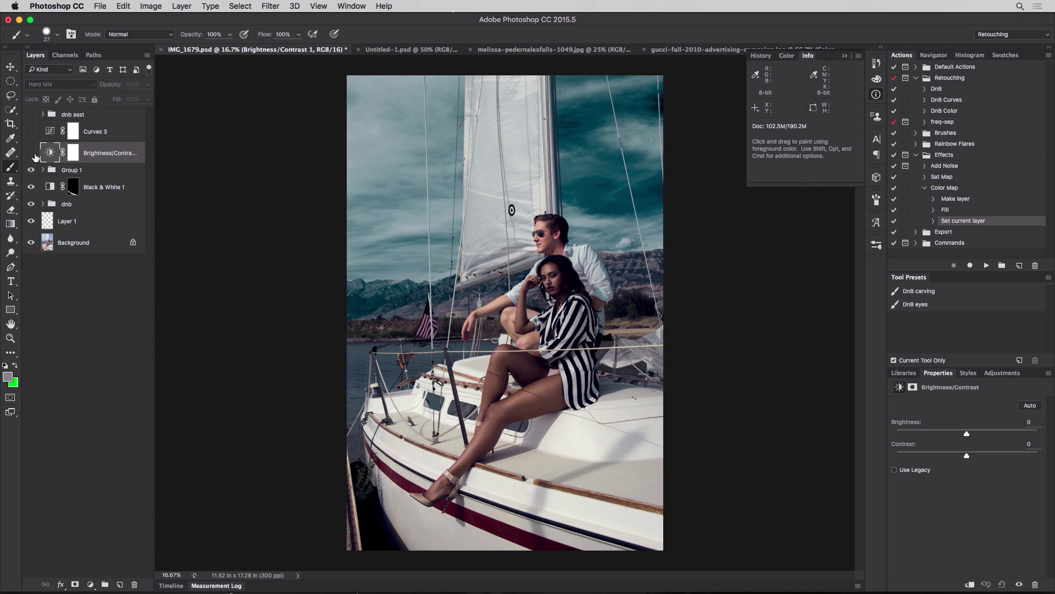
click(32, 170)
click(32, 170)
Step: Switch to the Untitled-1 test chart, select Layer 2 and set its blending mode to Soft Light
click(407, 53)
click(31, 172)
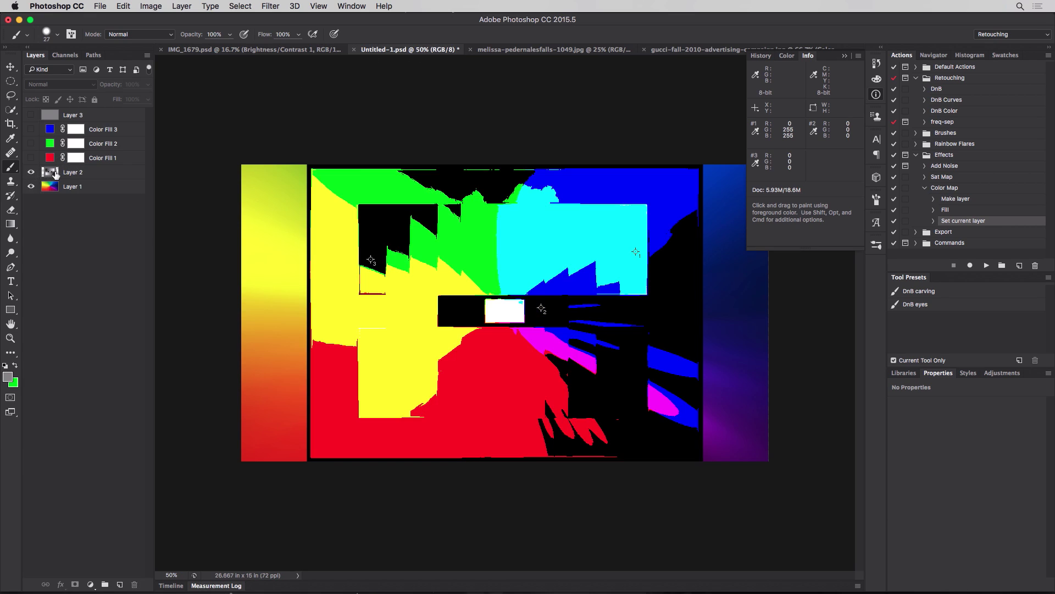
click(56, 175)
click(60, 84)
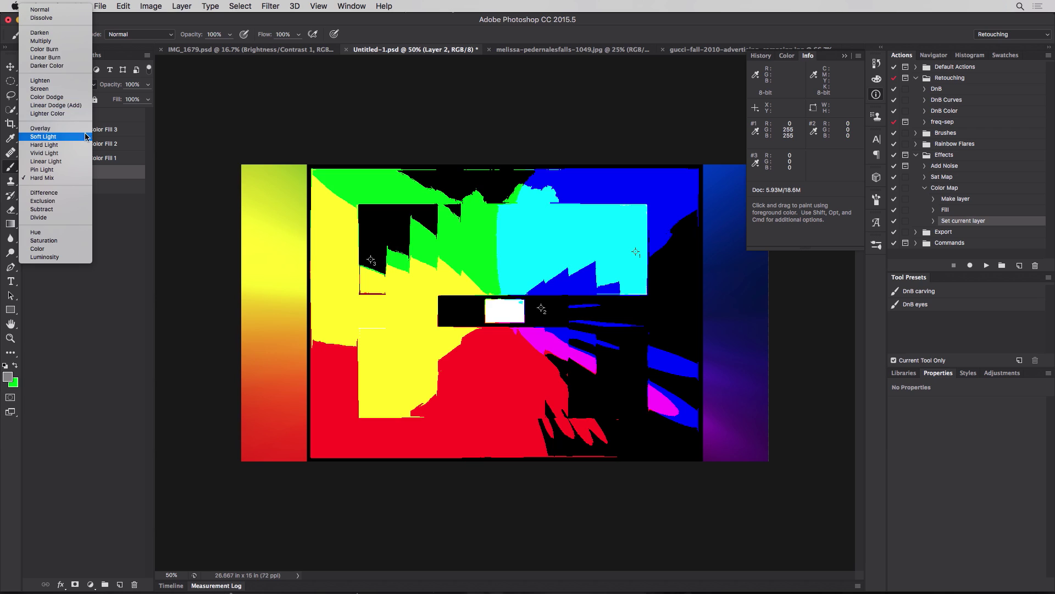
click(85, 137)
Step: Try Hard Light on Layer 2 for comparison, and return its blending mode to Soft Light
click(85, 84)
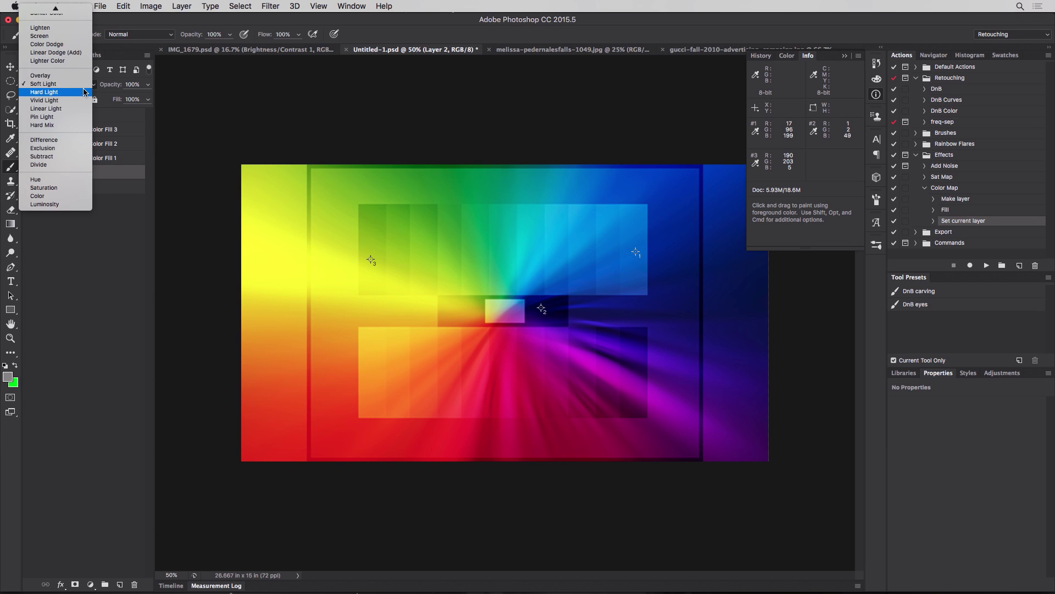
click(84, 92)
click(87, 85)
click(87, 75)
Step: Set Layer 2's blending mode to Luminosity, and change it to Color for comparison
click(89, 85)
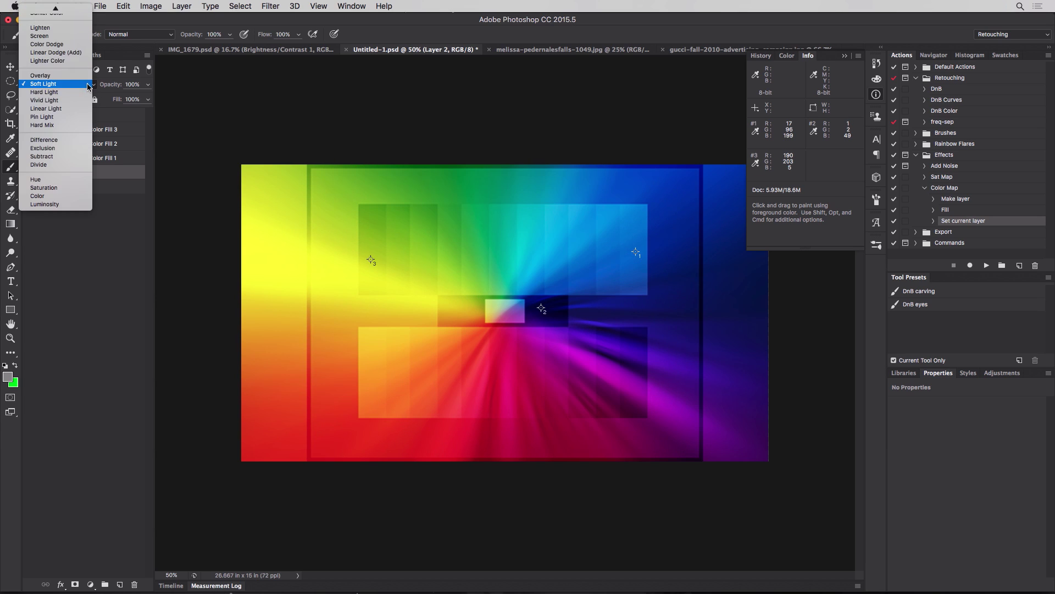
click(70, 256)
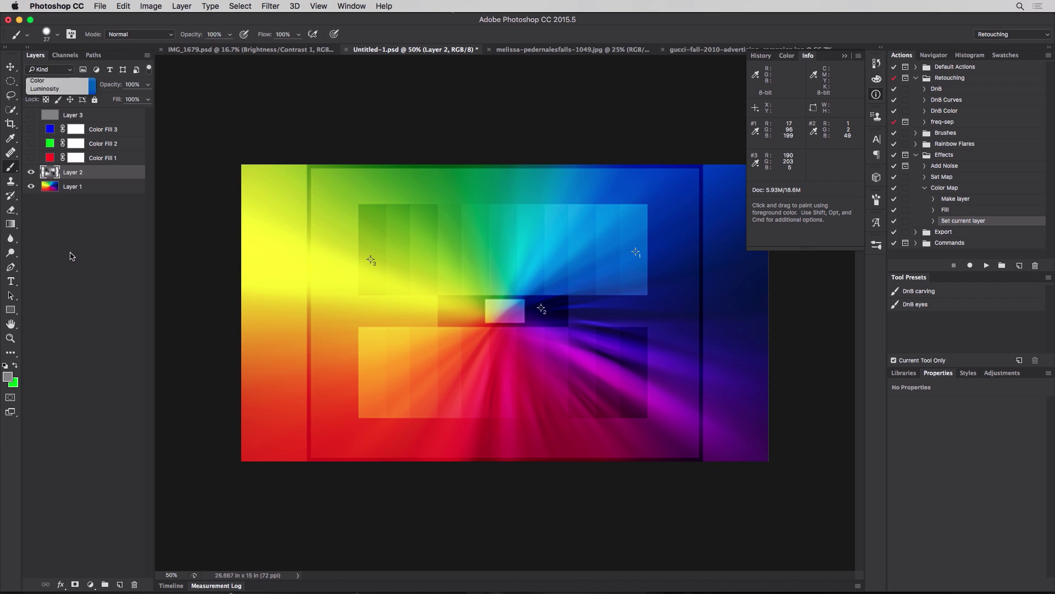
click(82, 84)
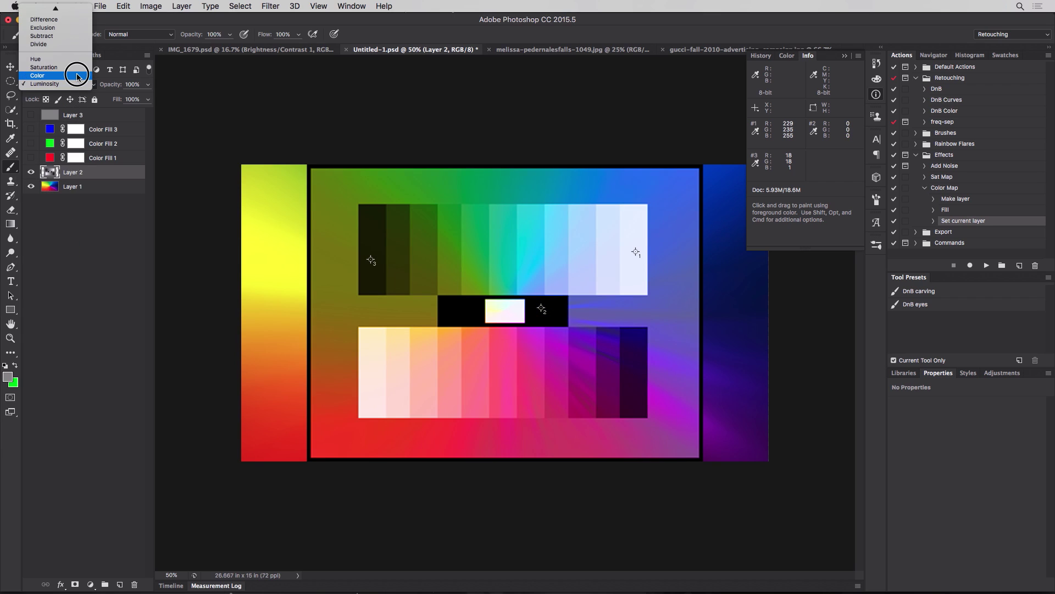
click(77, 76)
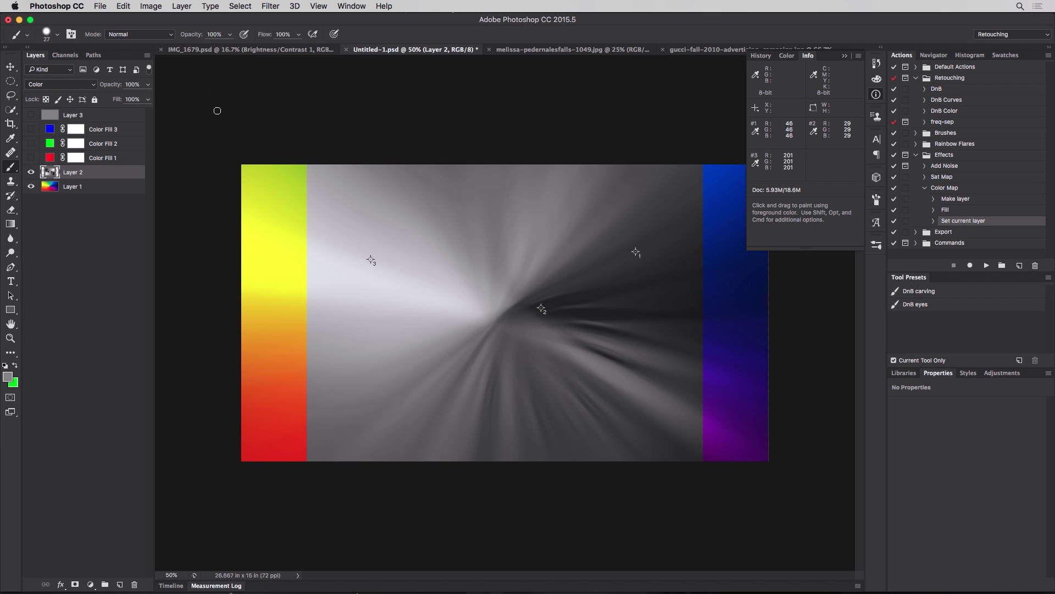
Step: Collapse the Info readout, switch to the pedernalesfalls-1049 portrait document and add a Curves adjustment layer
click(875, 97)
click(542, 51)
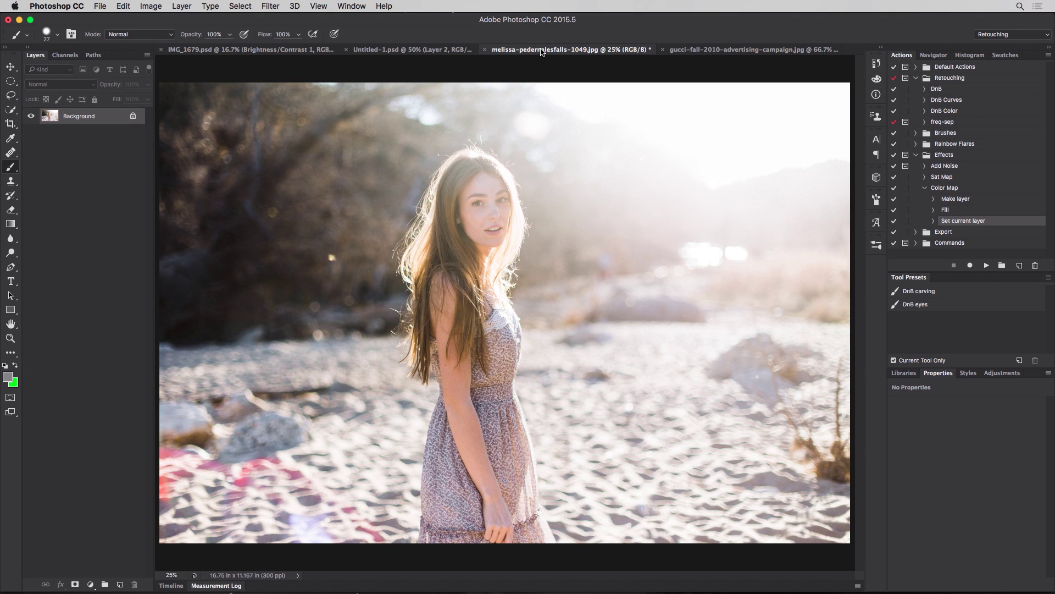
key(super+minus)
key(super+equal)
click(91, 584)
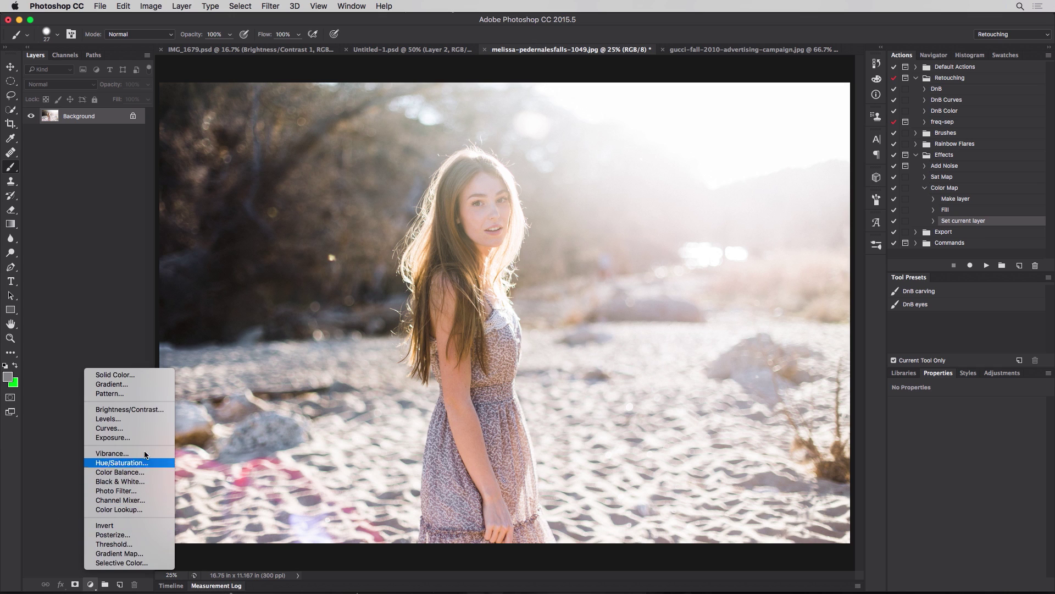
click(141, 431)
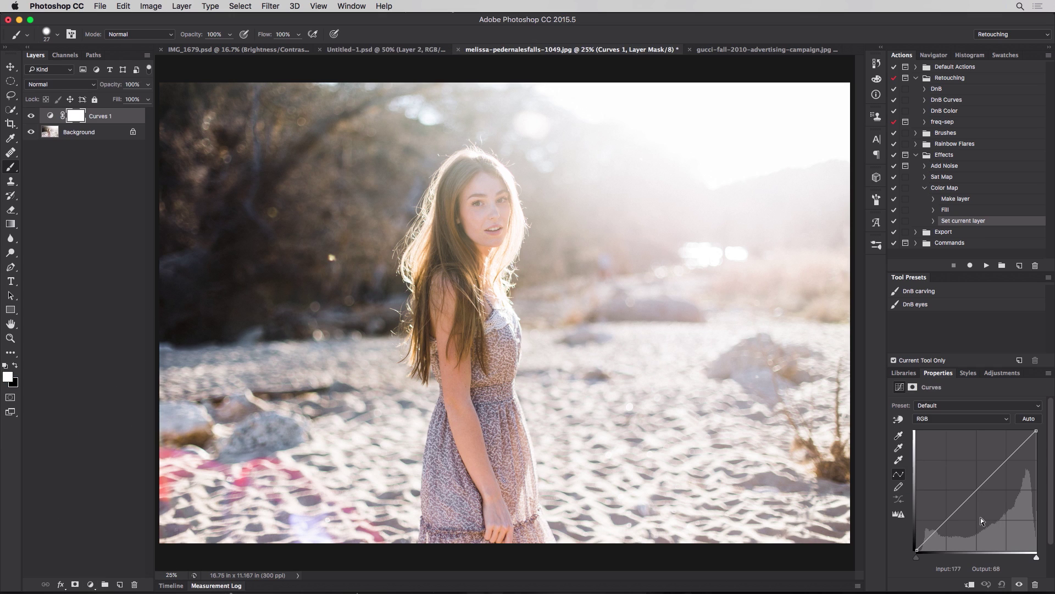
Step: Shape a contrast curve on the RGB channel with a highlight point and a lowered shadow point at input 107, output 47
drag(954, 513, 954, 522)
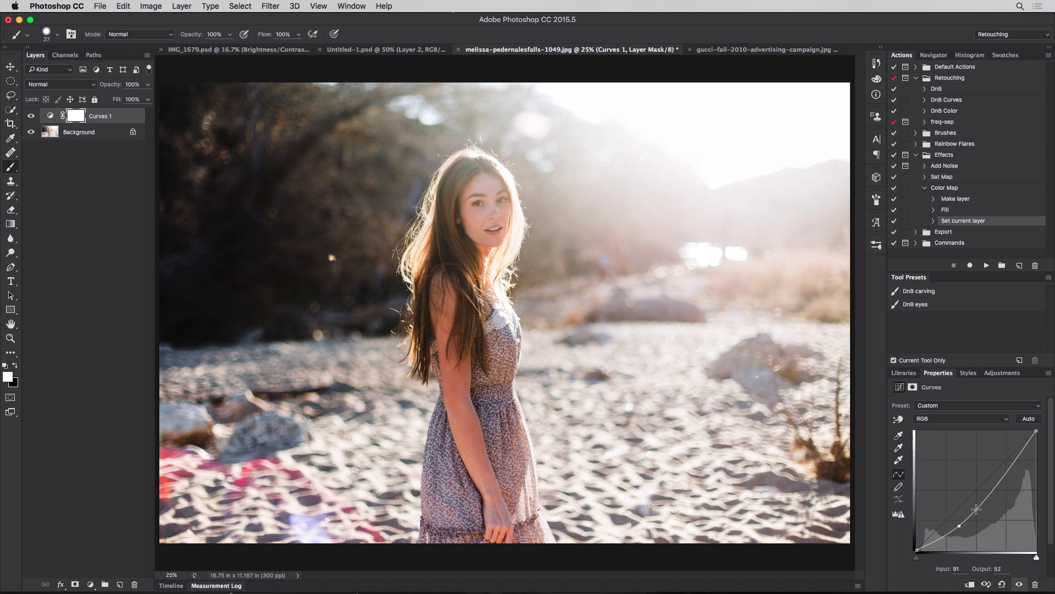
click(1012, 458)
drag(1013, 459, 1011, 458)
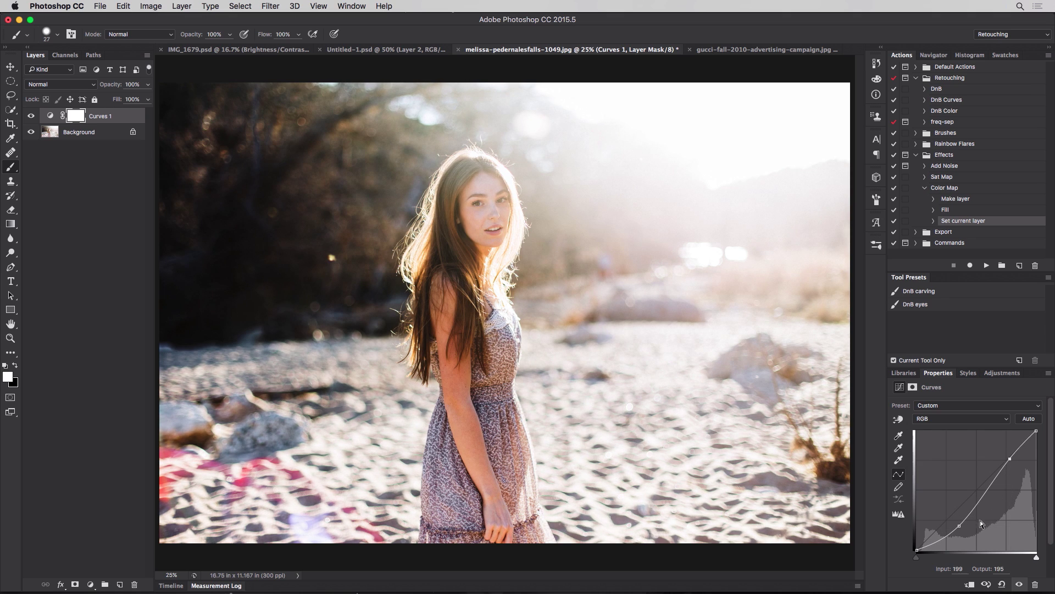
drag(960, 529, 963, 528)
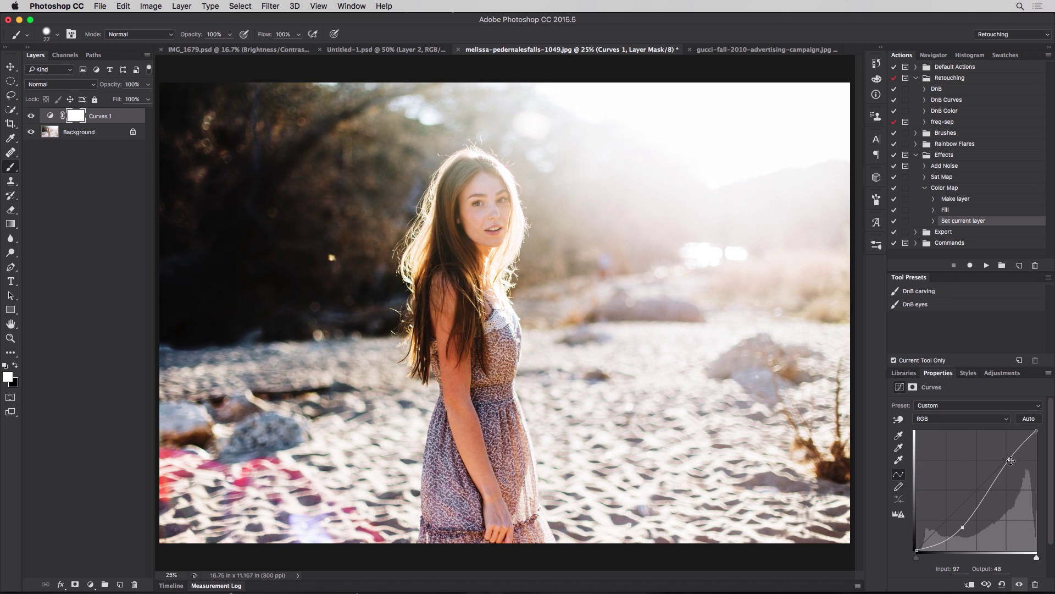
drag(1010, 459, 1014, 462)
drag(963, 529, 969, 530)
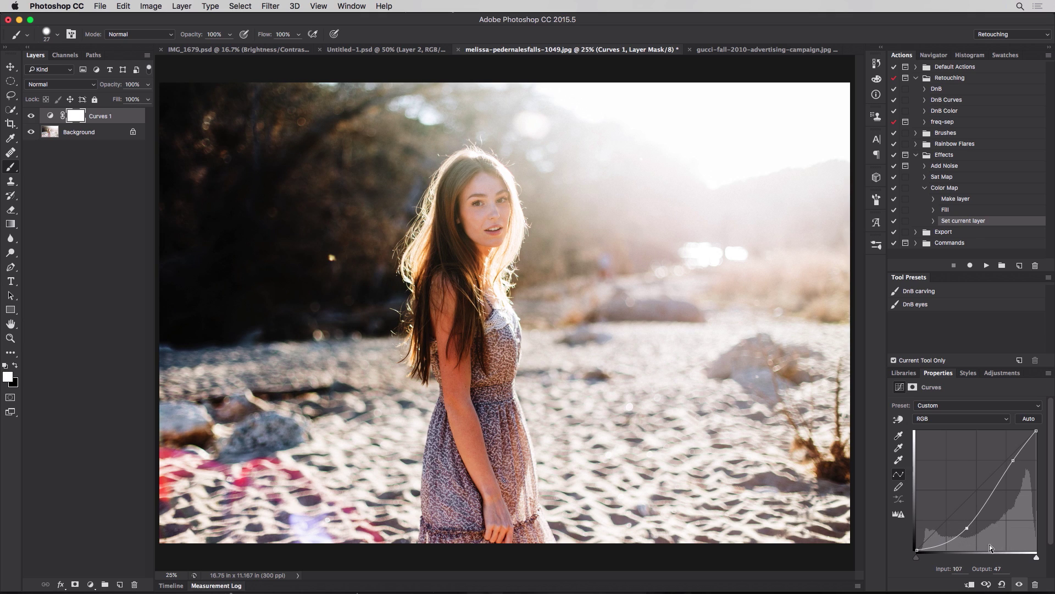
Step: Set the Curves layer's blending mode to Luminosity, switch it to Normal for comparison, and set it back to Luminosity
click(84, 88)
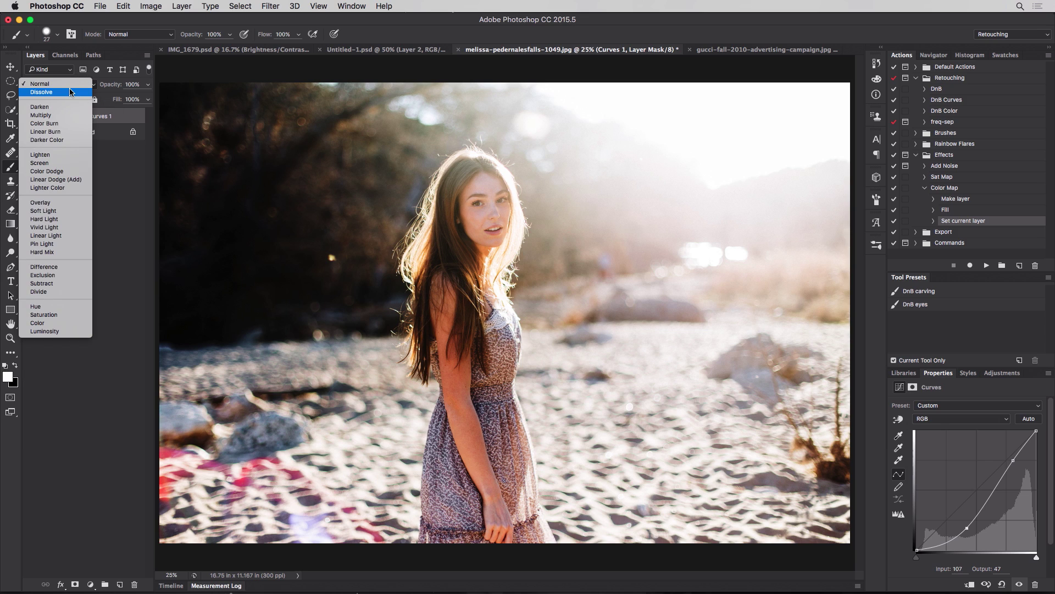
click(68, 331)
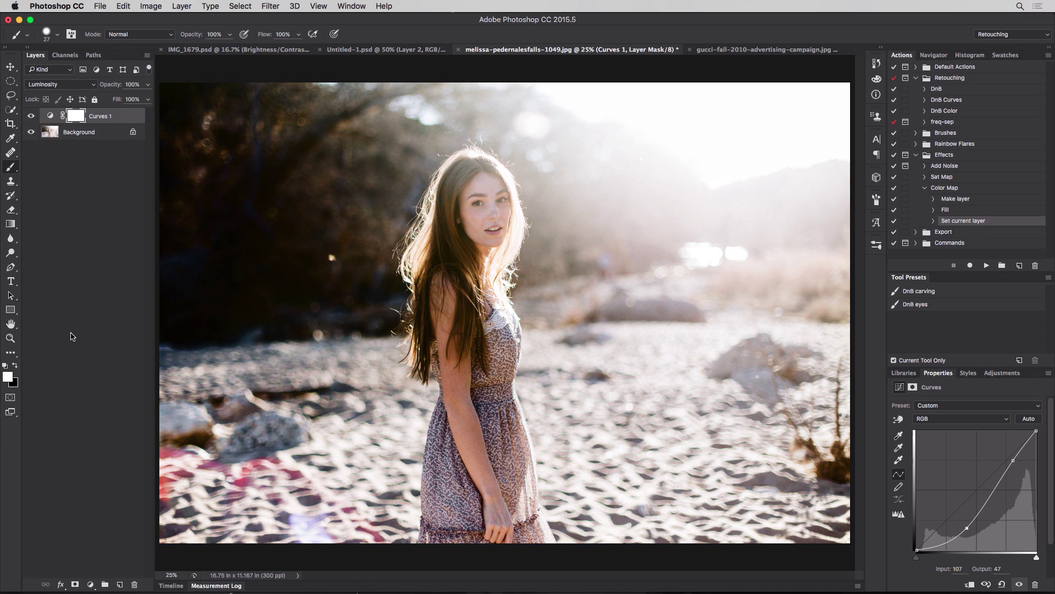
click(82, 86)
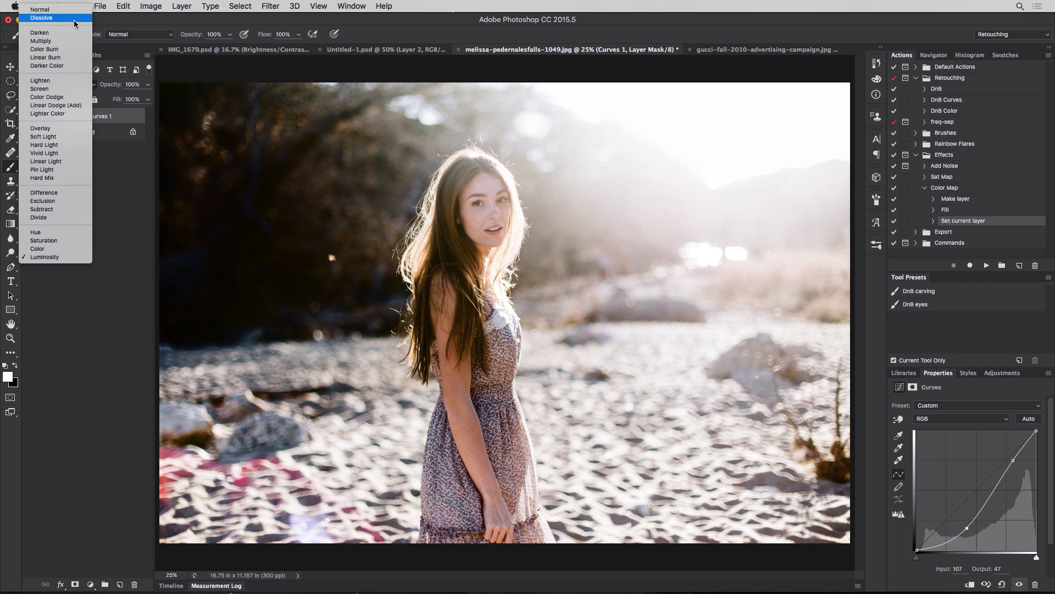
click(75, 10)
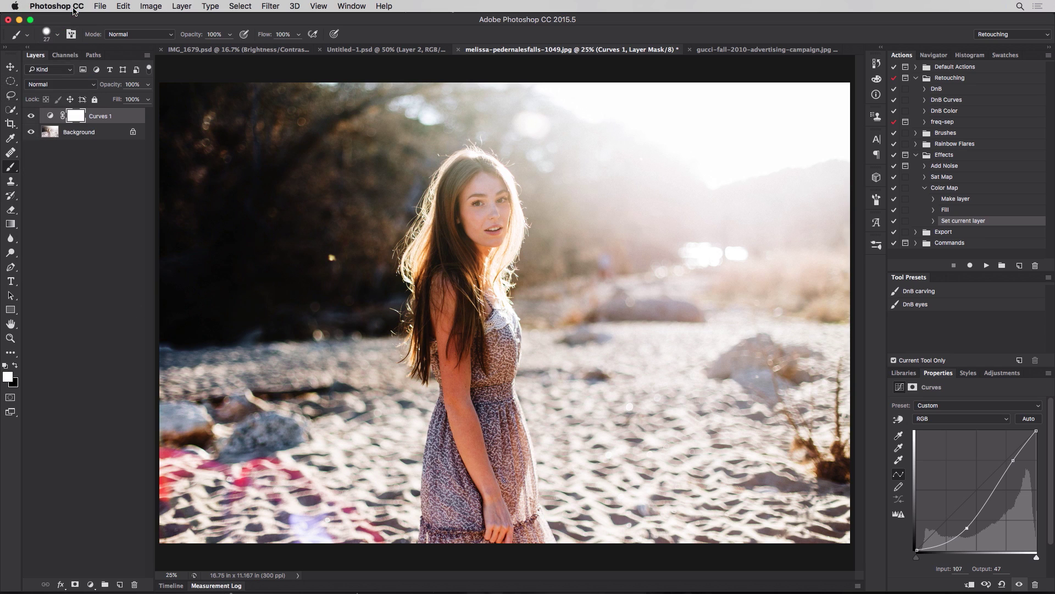
click(84, 86)
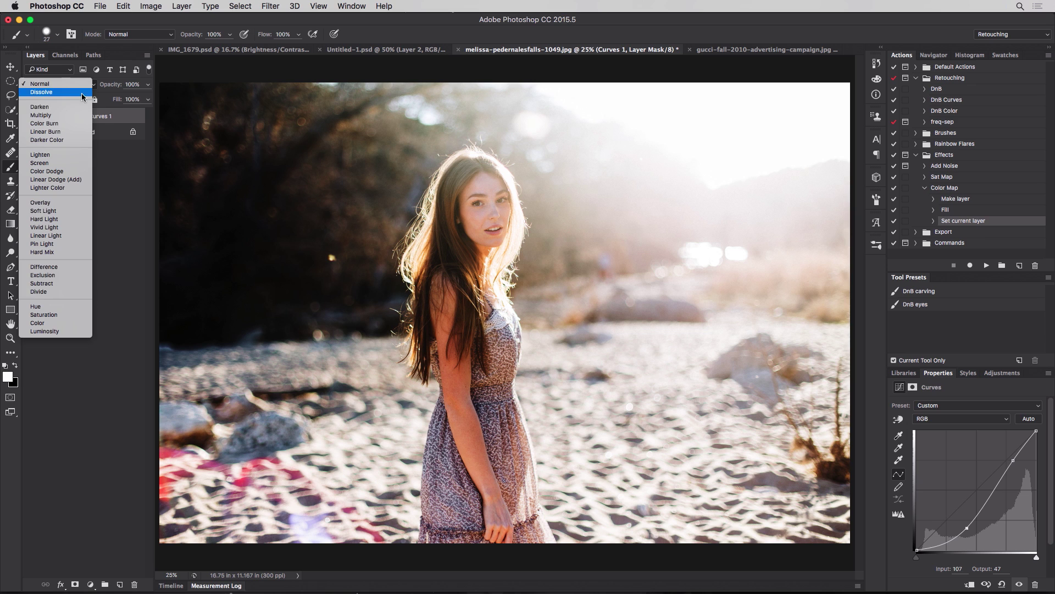
click(44, 331)
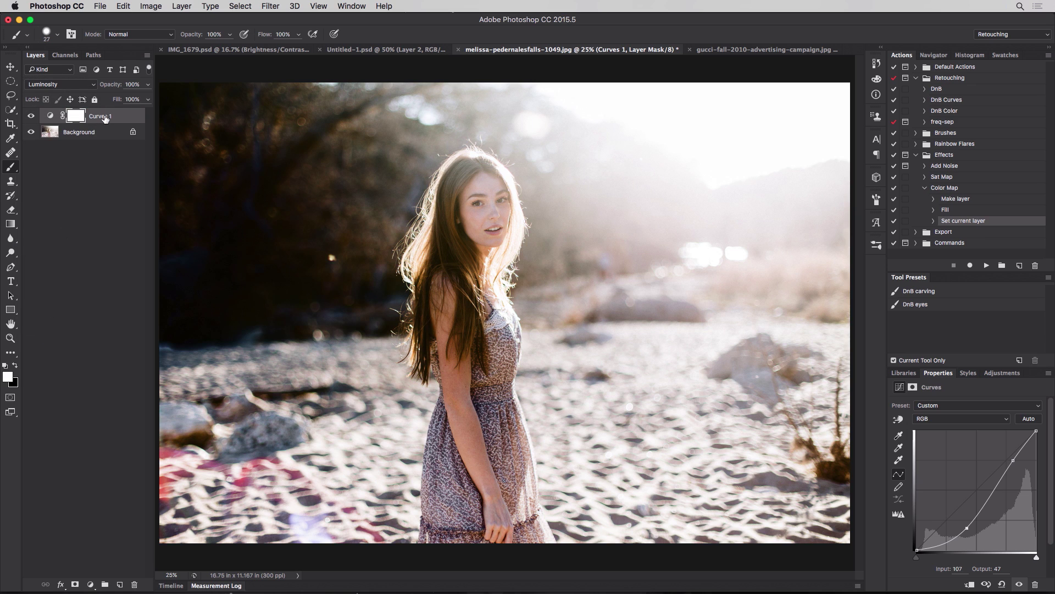
Step: Toggle the Curves layer's visibility to compare it with the original photo, and leave the layer hidden
click(31, 116)
click(31, 116)
click(31, 116)
Step: Add a Black & White adjustment layer directly above the Background with Reds 46, Yellows 91, Blues 83 and Magentas 69
click(75, 133)
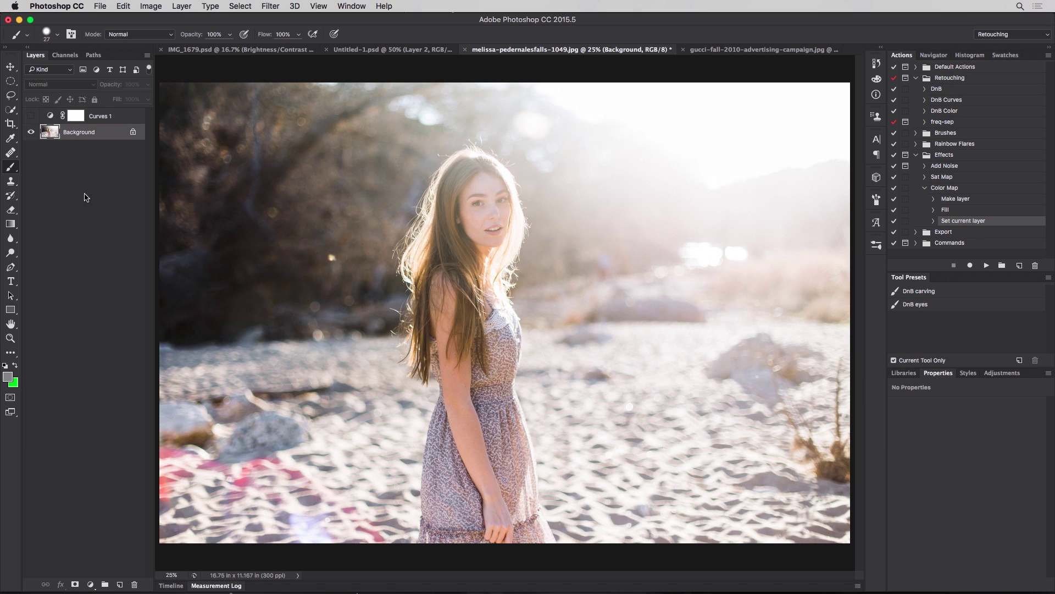
click(90, 585)
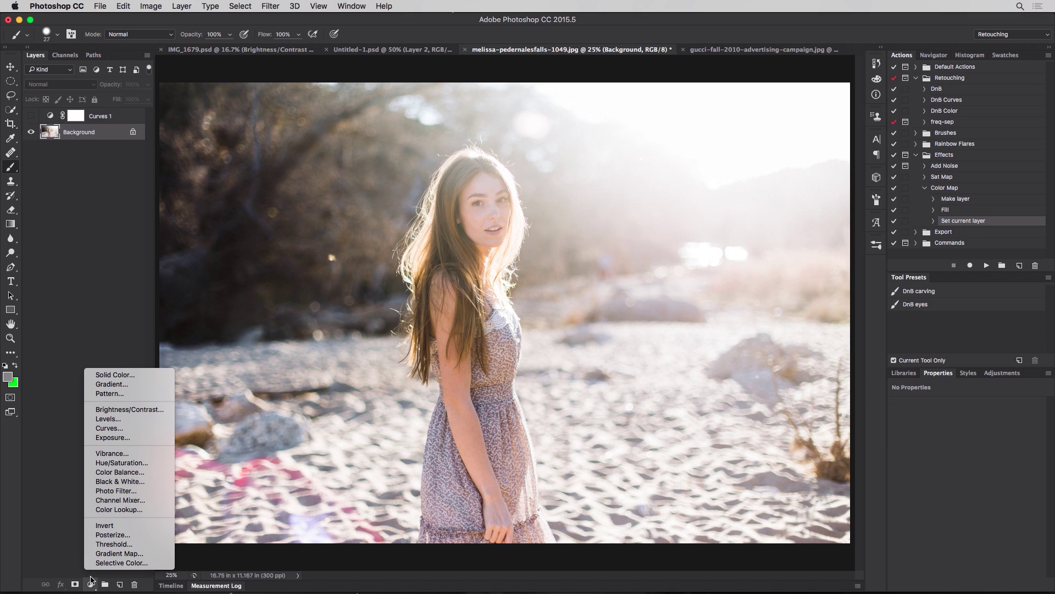
click(142, 480)
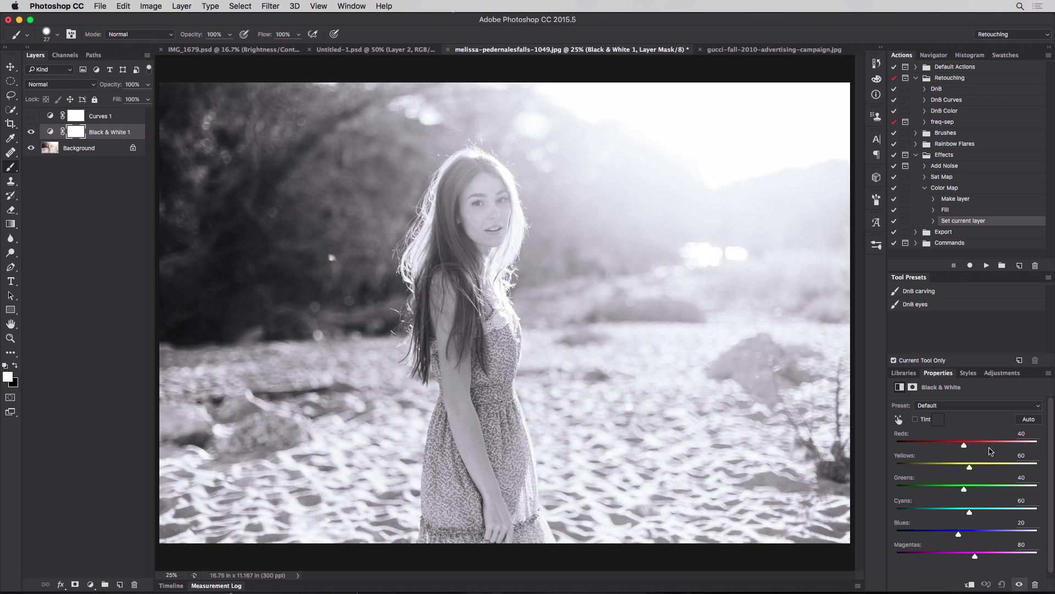
drag(963, 445, 965, 490)
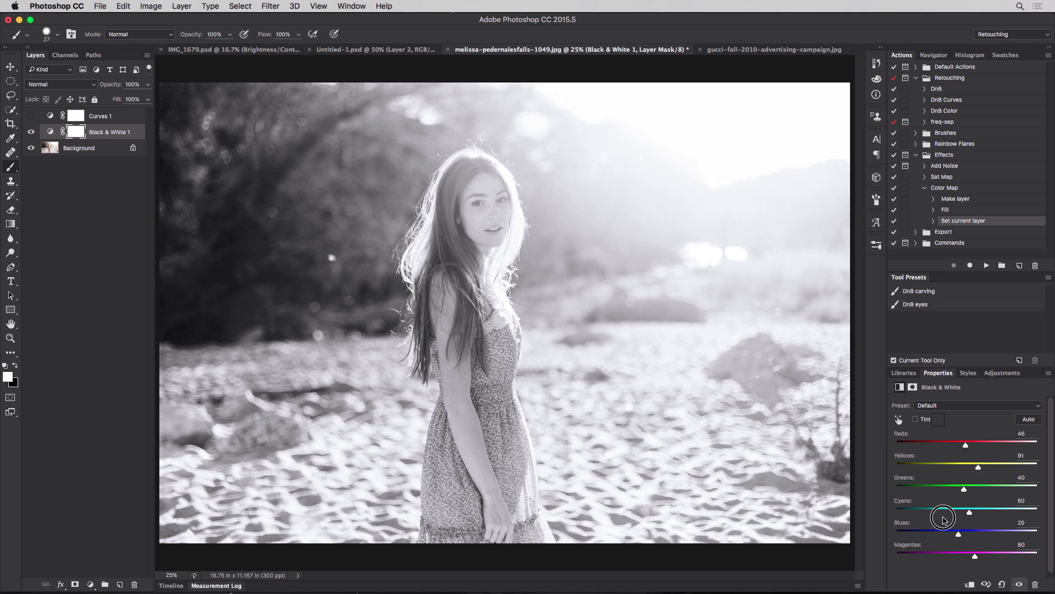
drag(959, 534, 973, 559)
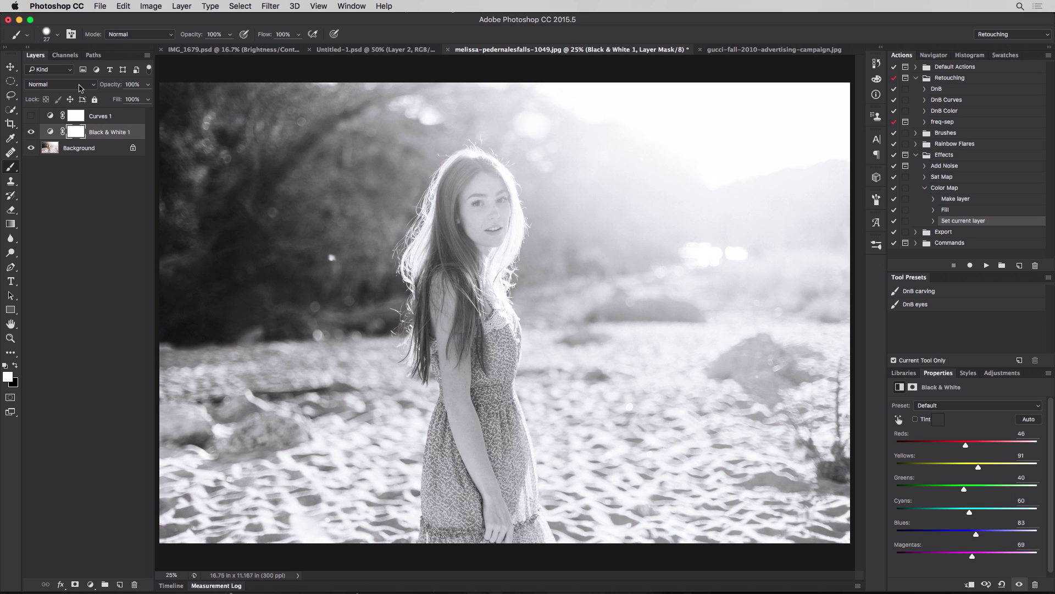
Step: Set the Black & White layer's blending mode to Luminosity and adjust its Reds to 56 and Yellows to 60
click(79, 87)
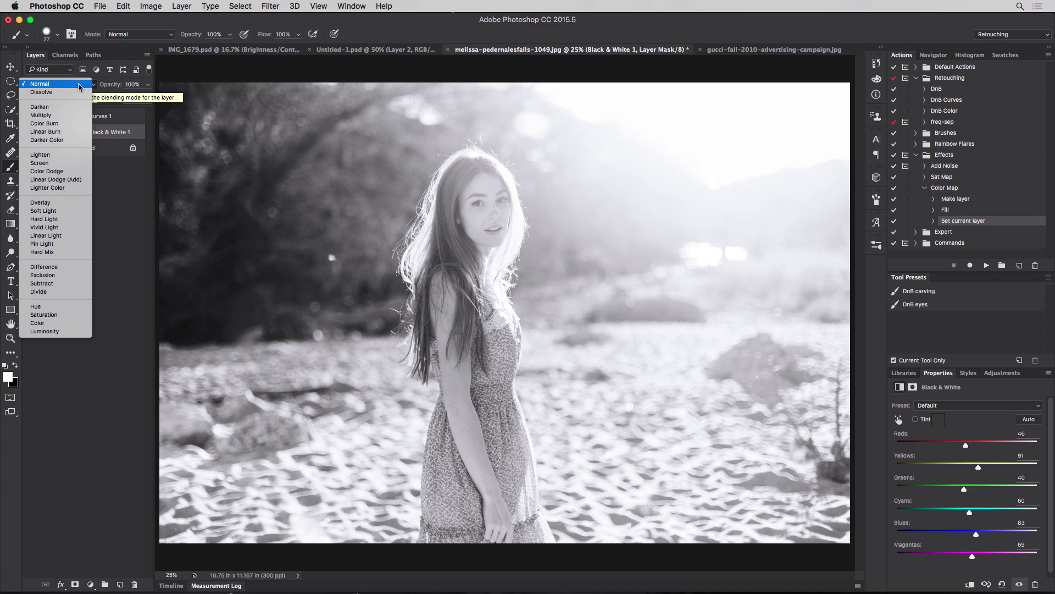
click(68, 332)
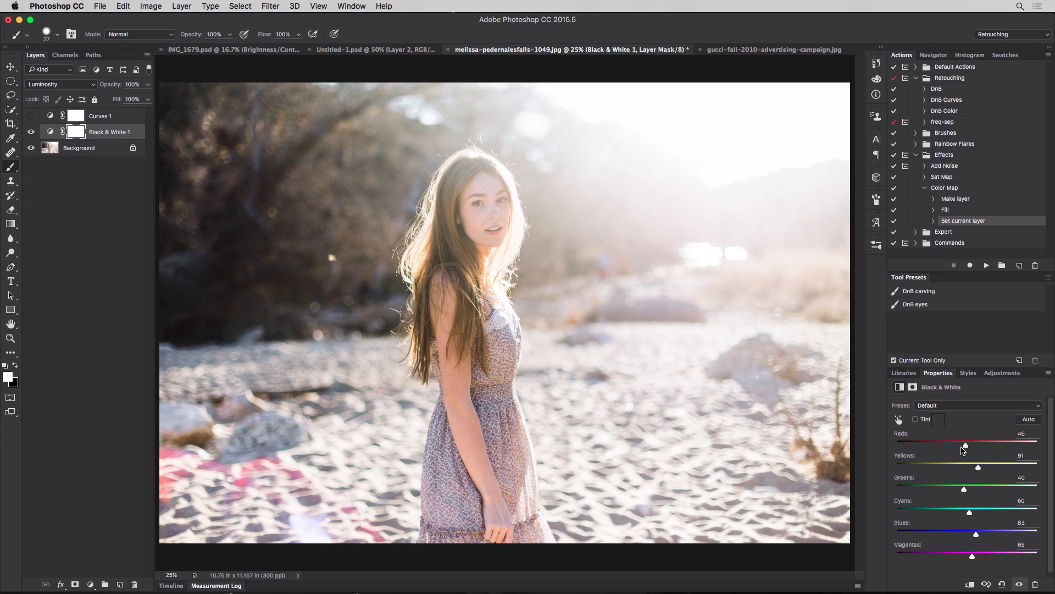
mouse_move(966, 445)
mouse_down()
mouse_move(975, 447)
mouse_move(954, 445)
mouse_move(968, 446)
mouse_up()
mouse_move(977, 469)
mouse_down()
mouse_move(964, 468)
mouse_move(977, 469)
mouse_up()
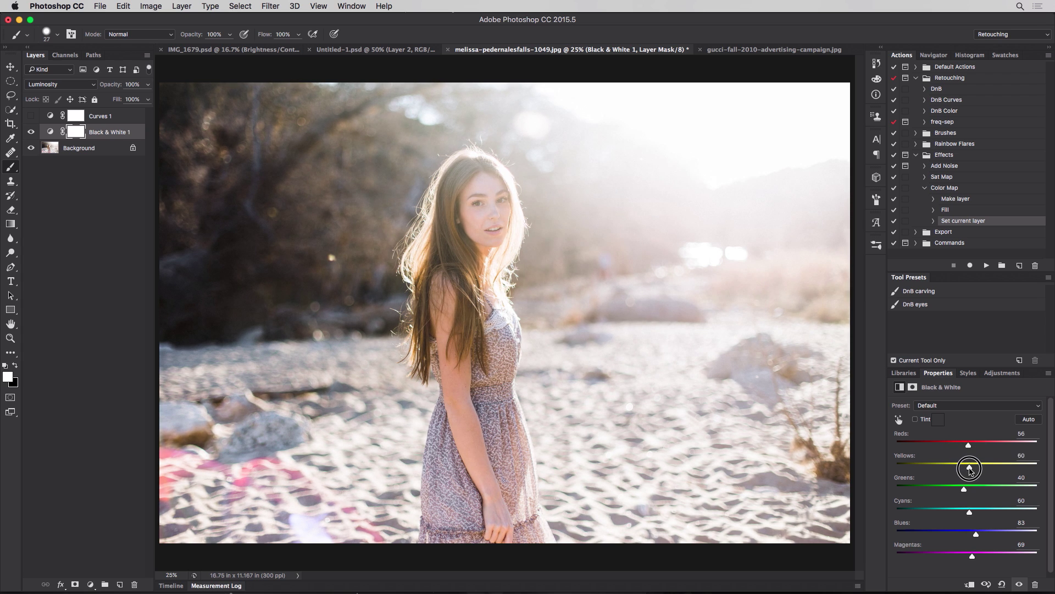
Step: Replace the Black & White layer with a new default one above the Background, set it to Soft Light, and toggle its visibility to compare
key(BackSpace)
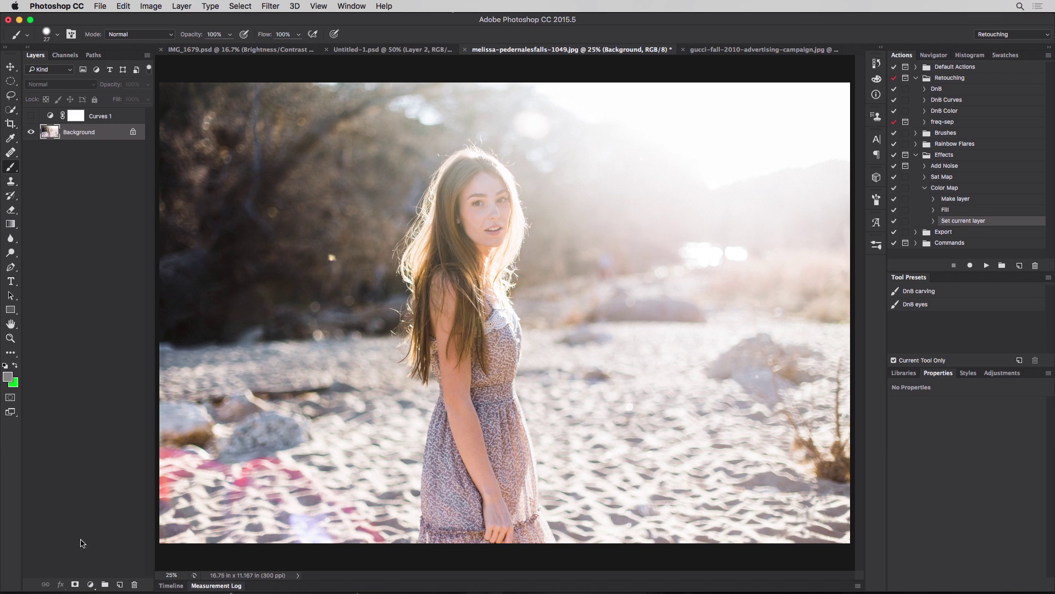
click(90, 584)
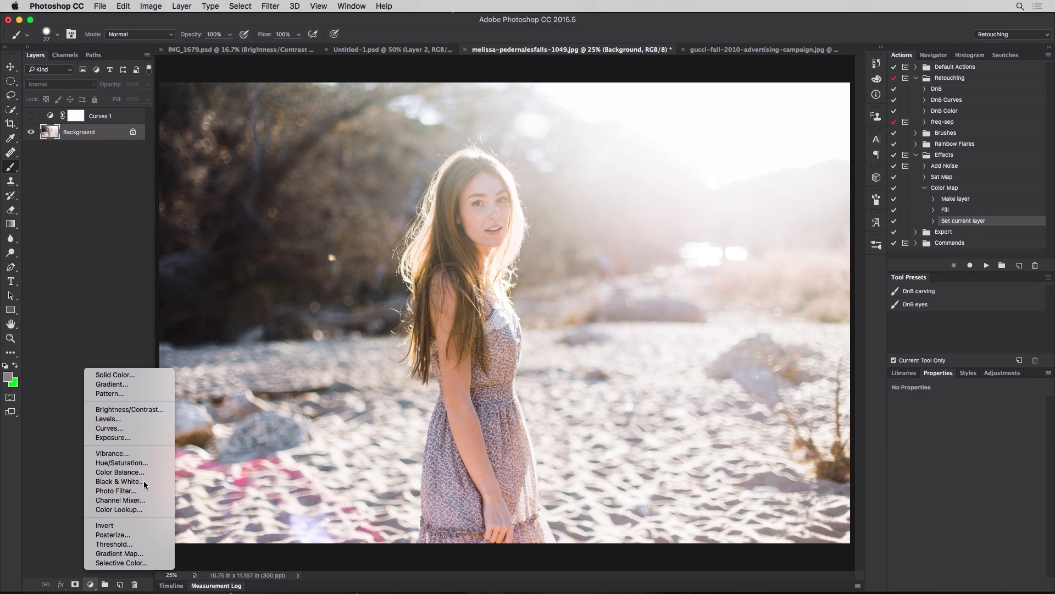
click(138, 481)
click(74, 85)
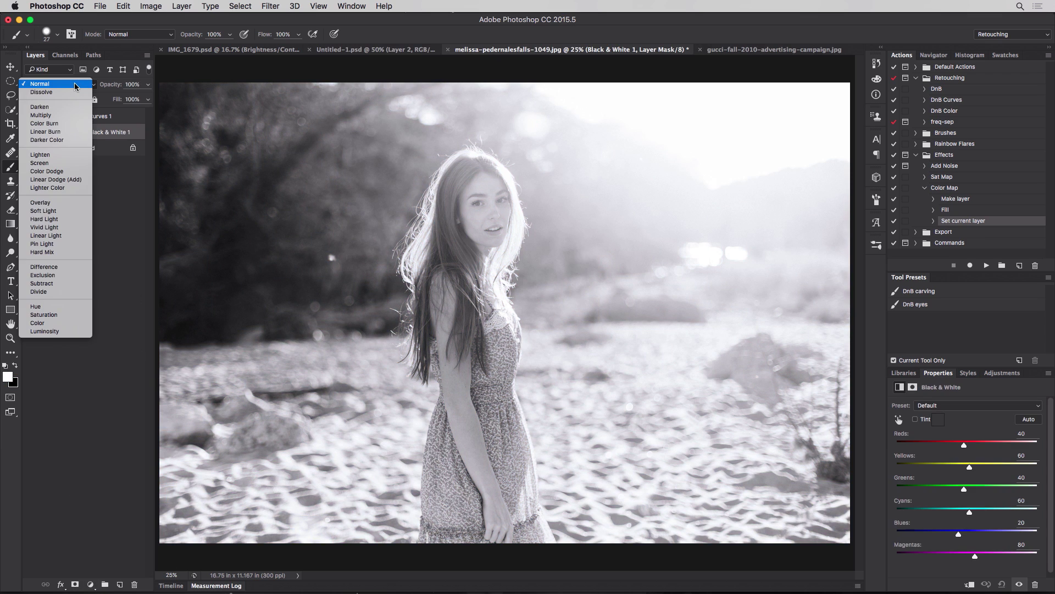
click(84, 211)
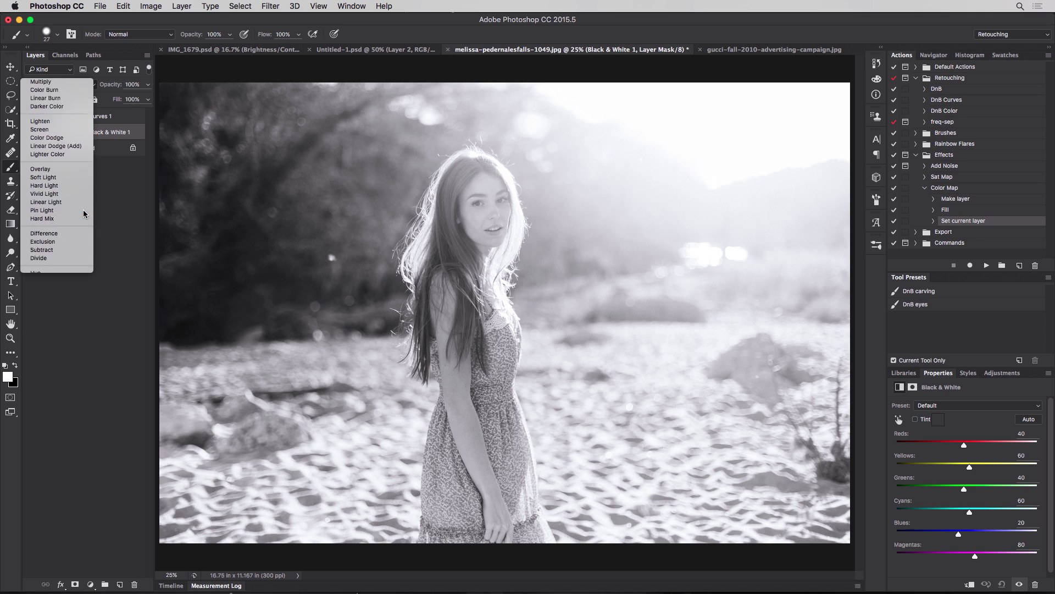
click(32, 132)
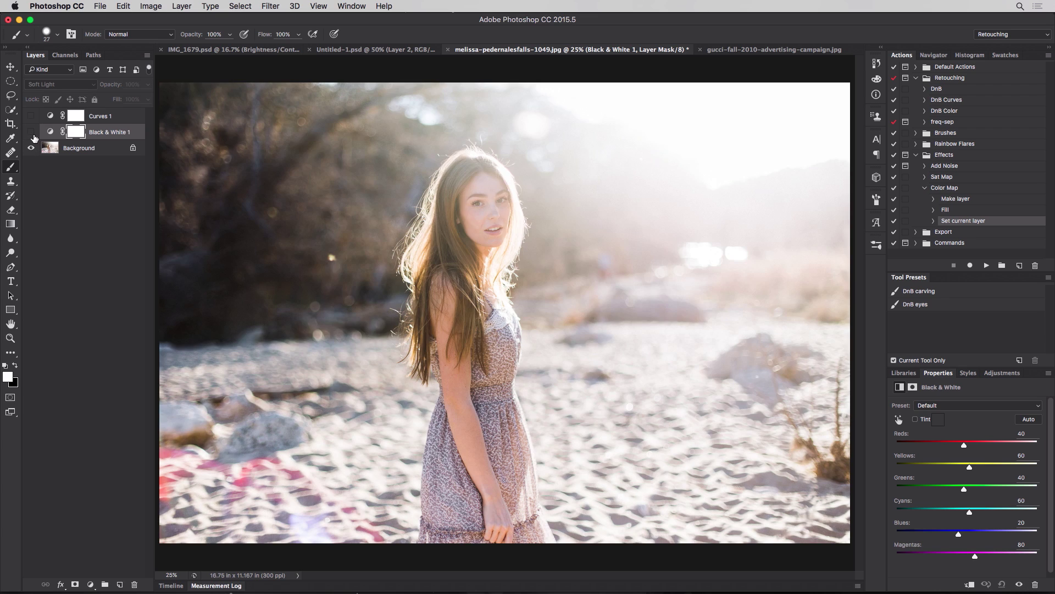
click(32, 133)
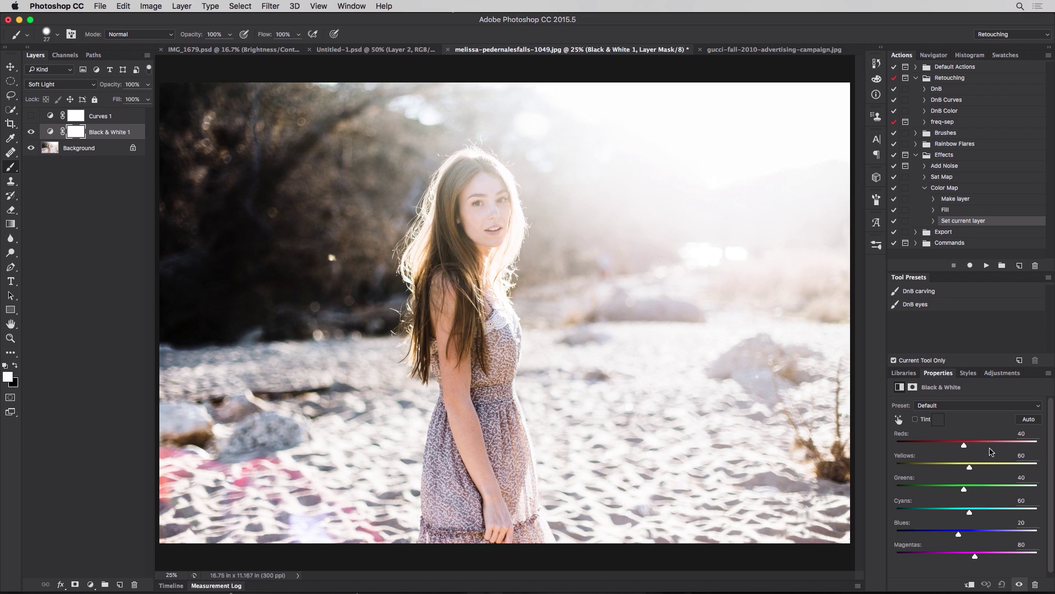
Step: Adjust the Black & White layer to Reds -49, Yellows 7, Blues -84 and Magentas 62
drag(965, 446, 964, 467)
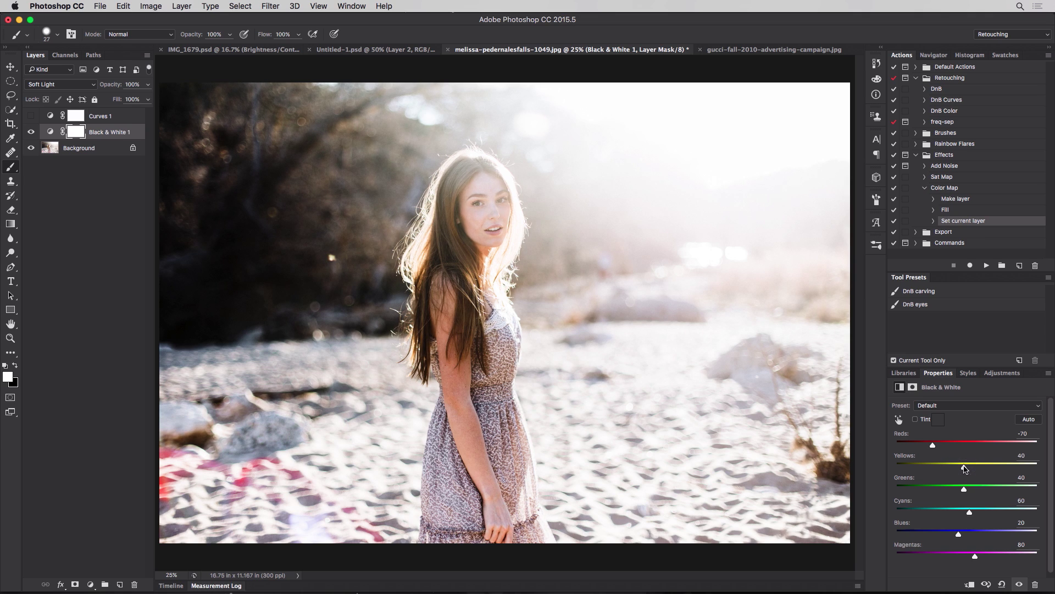
drag(976, 556, 929, 533)
mouse_move(965, 468)
mouse_down()
mouse_move(942, 469)
mouse_move(955, 467)
mouse_up()
Step: Add a Solid Color fill layer in dark golden brown directly above the Background
click(91, 154)
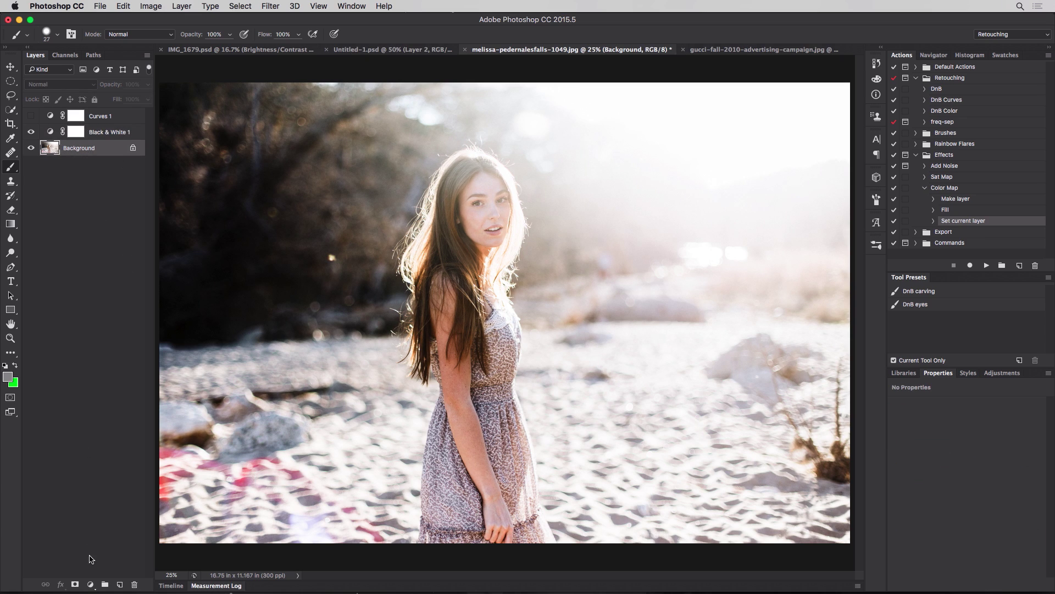
click(91, 584)
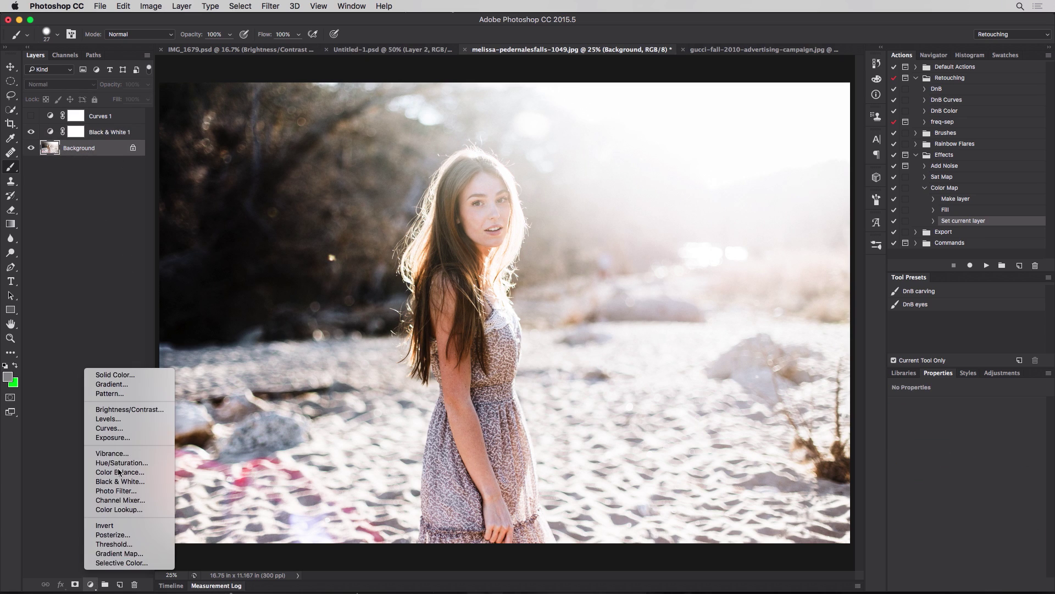
click(147, 374)
drag(798, 309, 815, 332)
drag(839, 374, 822, 301)
drag(830, 346, 841, 356)
click(911, 231)
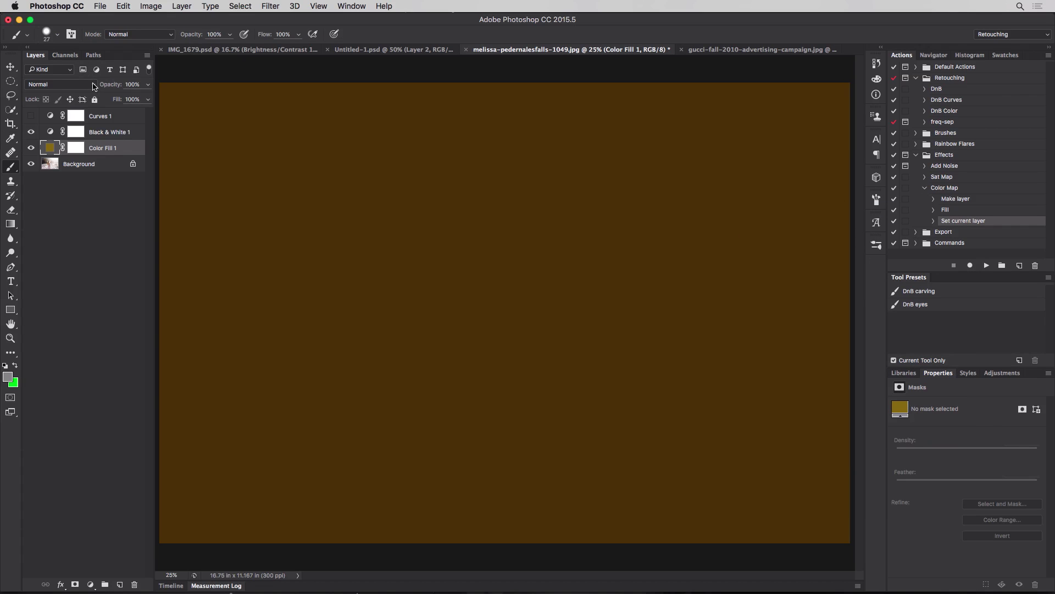
Step: Set the color fill layer's blending mode to Color and toggle its visibility to compare the tint
click(94, 85)
click(60, 323)
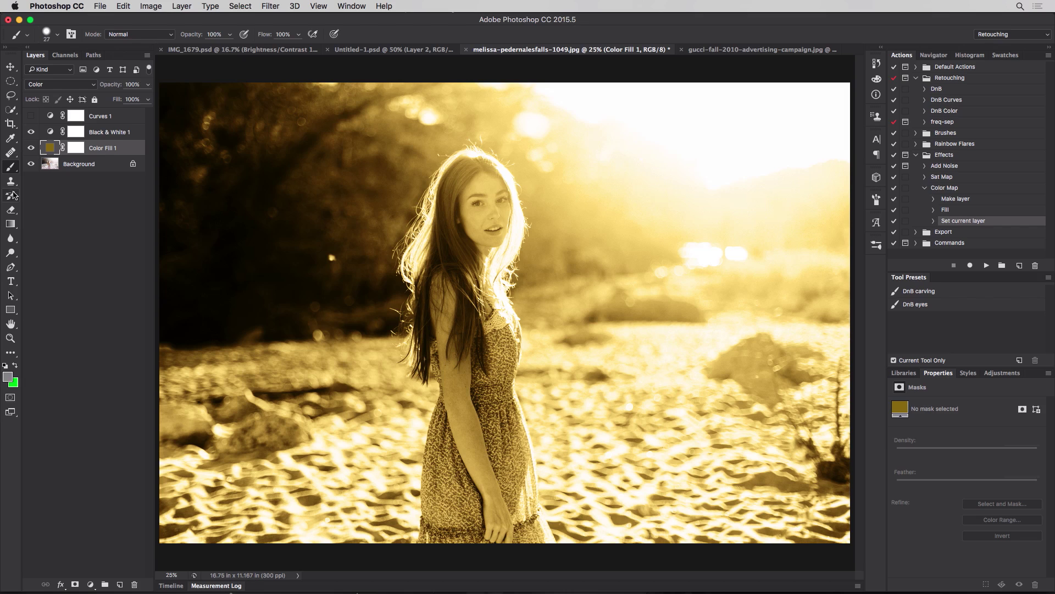
click(31, 148)
click(31, 148)
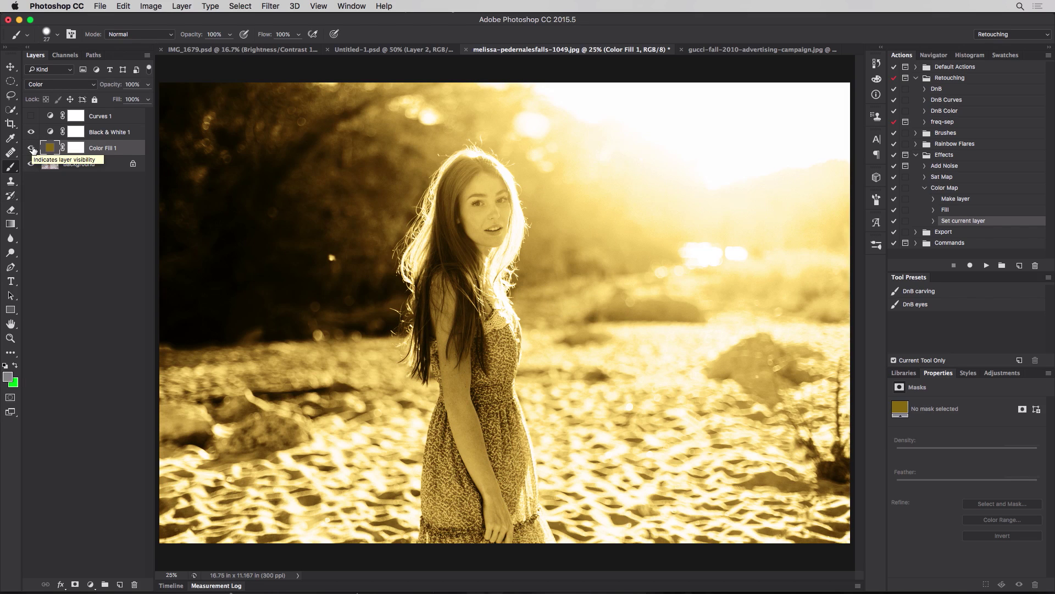
Step: Lower the color fill layer's opacity to 15%
click(146, 99)
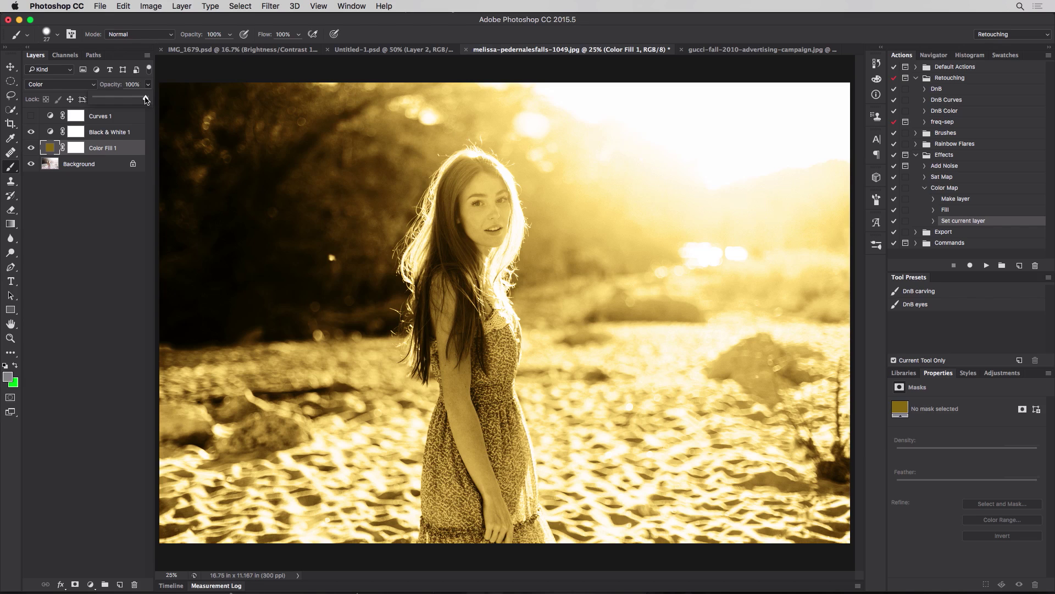
drag(146, 99, 103, 98)
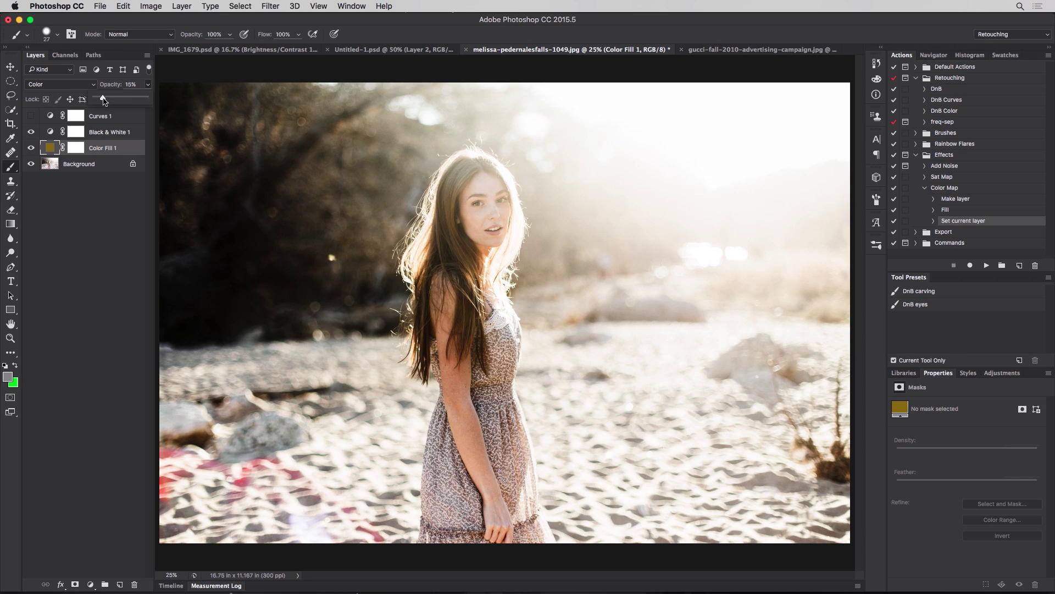
click(85, 231)
Step: Toggle the Black & White layer's visibility to compare its contrast effect, and leave the layer visible
click(32, 133)
click(31, 132)
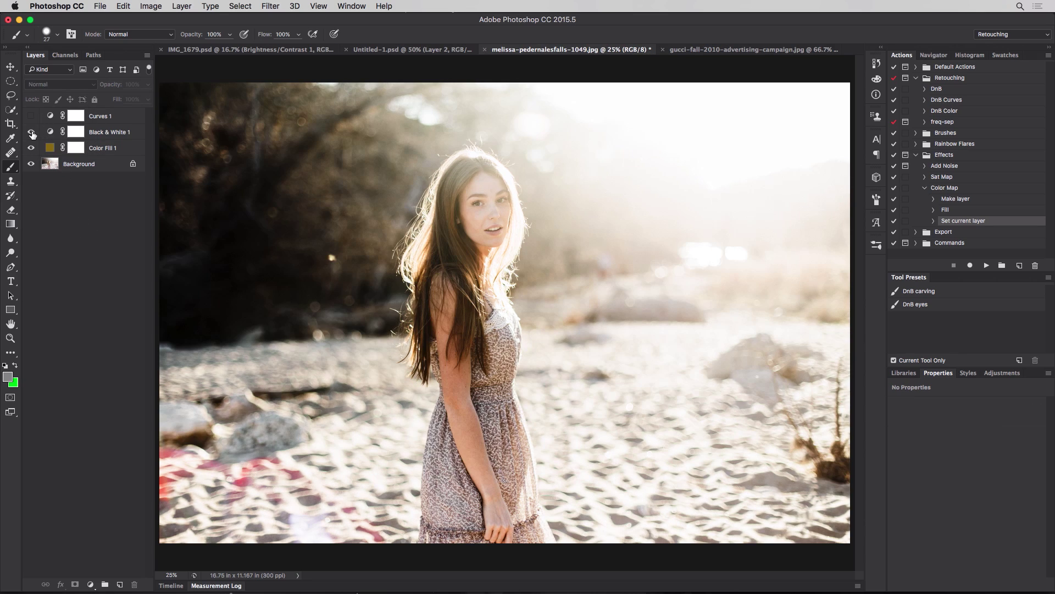
click(32, 132)
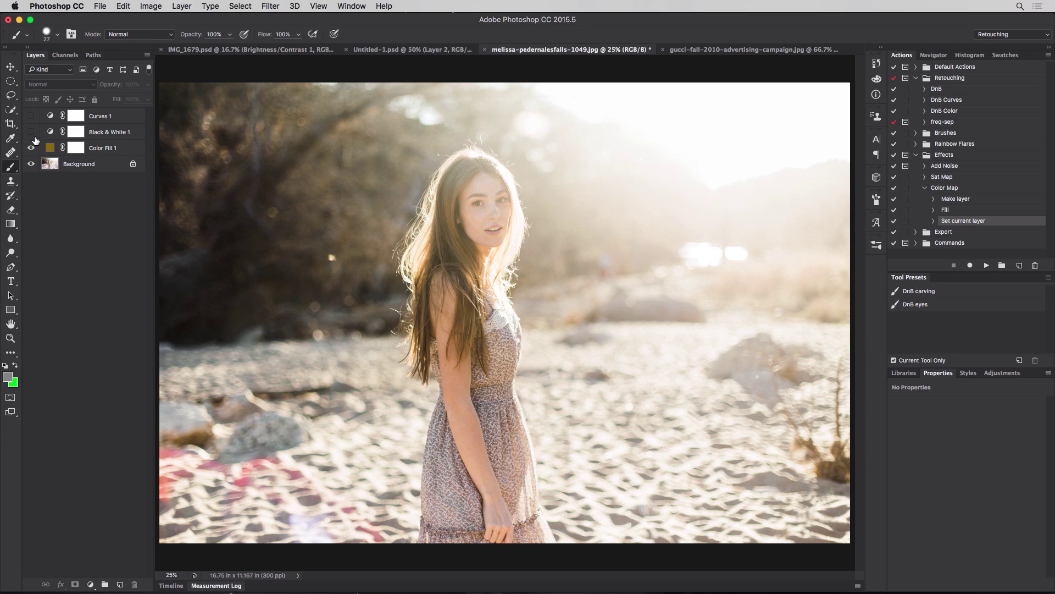
click(32, 133)
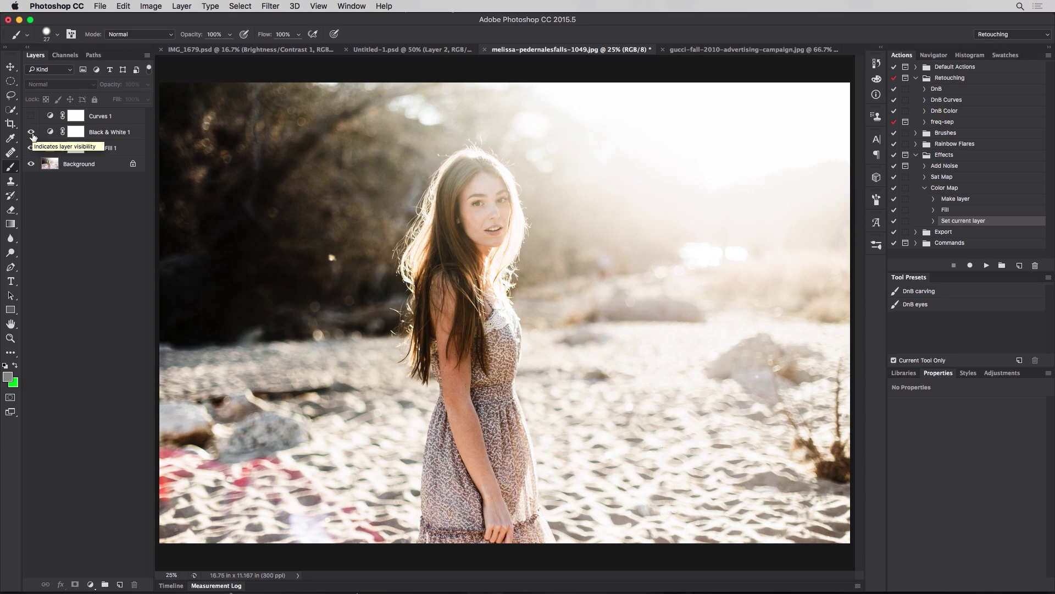
Step: Show the Curves layer again and reduce its opacity to 42%
click(32, 116)
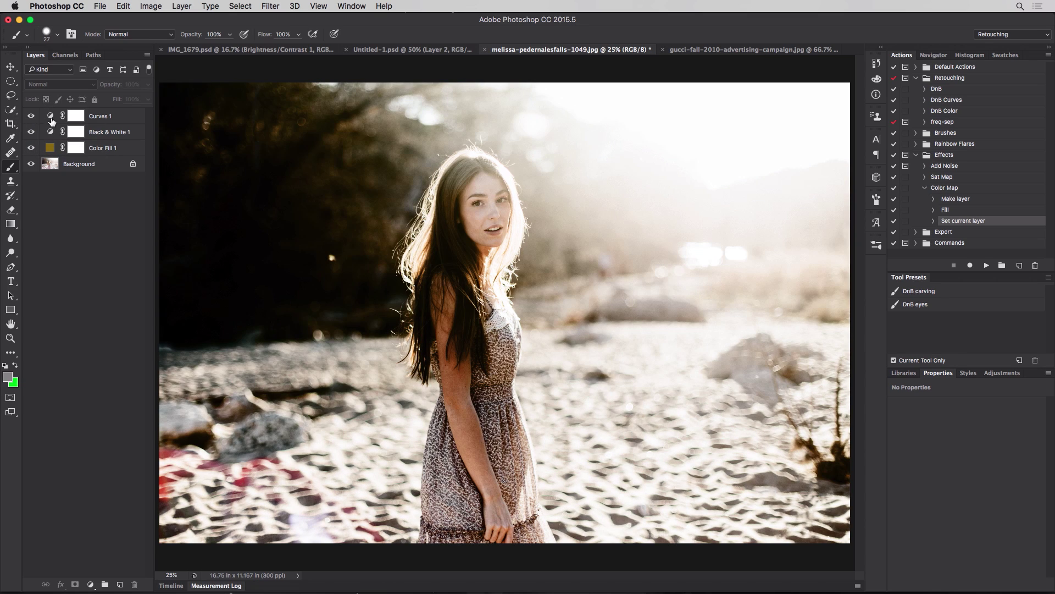
click(95, 121)
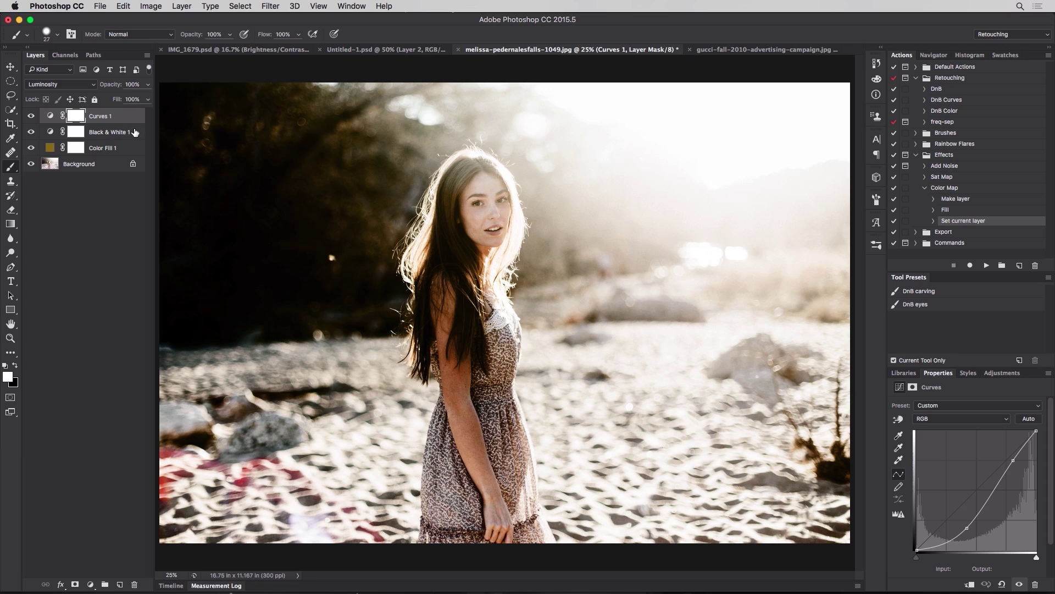
drag(147, 89, 116, 102)
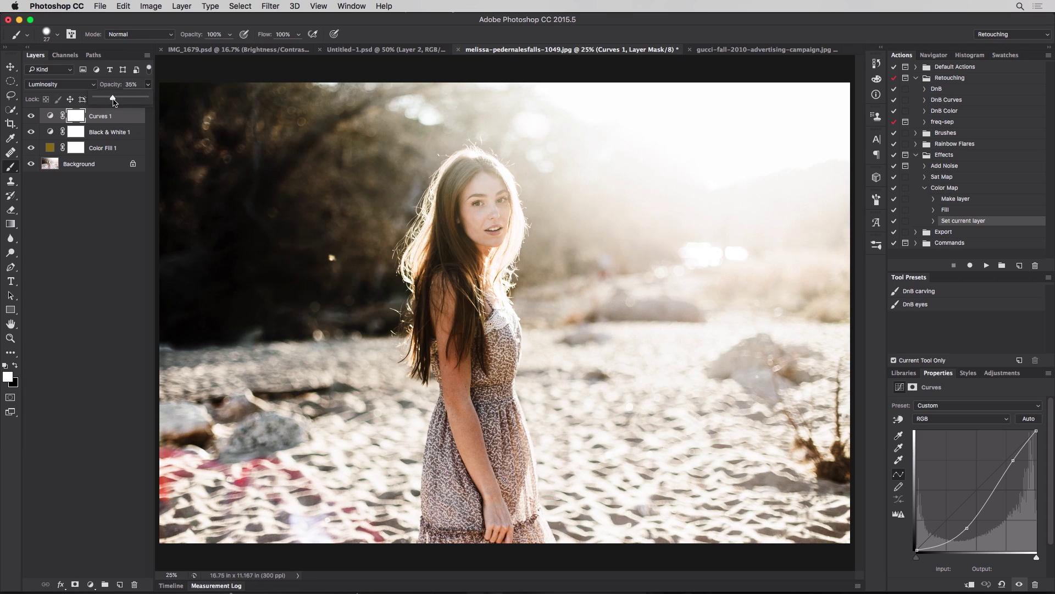
Step: Reduce the Black & White layer's opacity to 65%
click(126, 133)
click(148, 85)
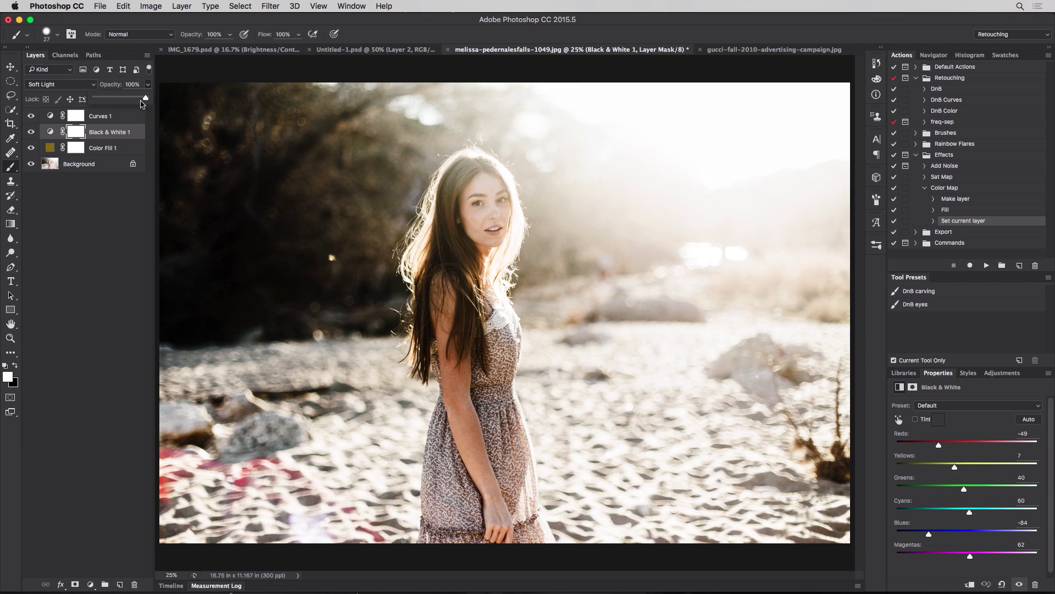
drag(146, 98, 128, 100)
Step: Reduce the color fill layer's opacity to 11% and deselect the layer
click(110, 147)
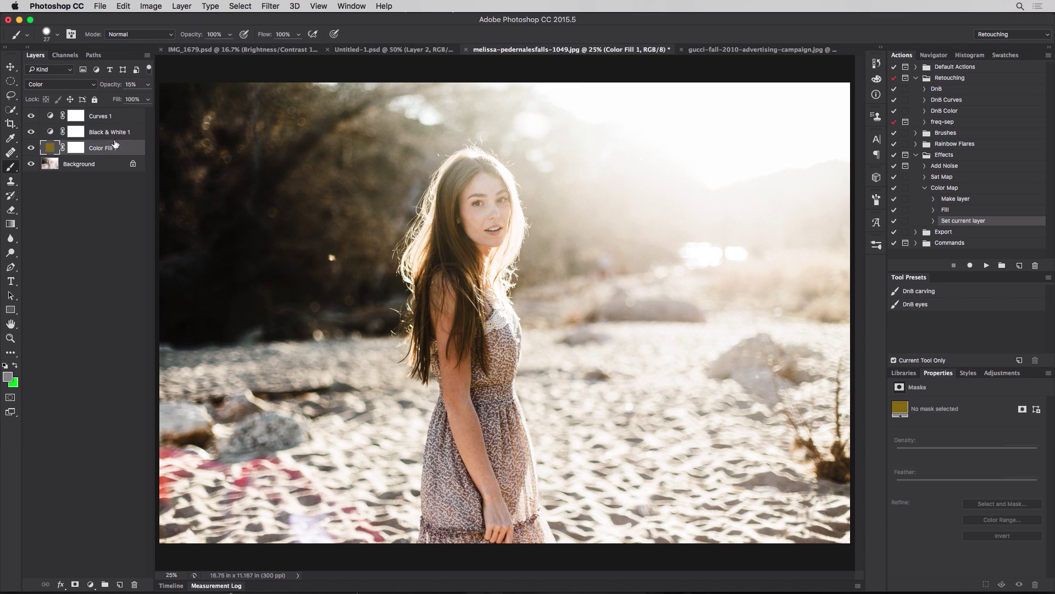
click(149, 85)
click(543, 203)
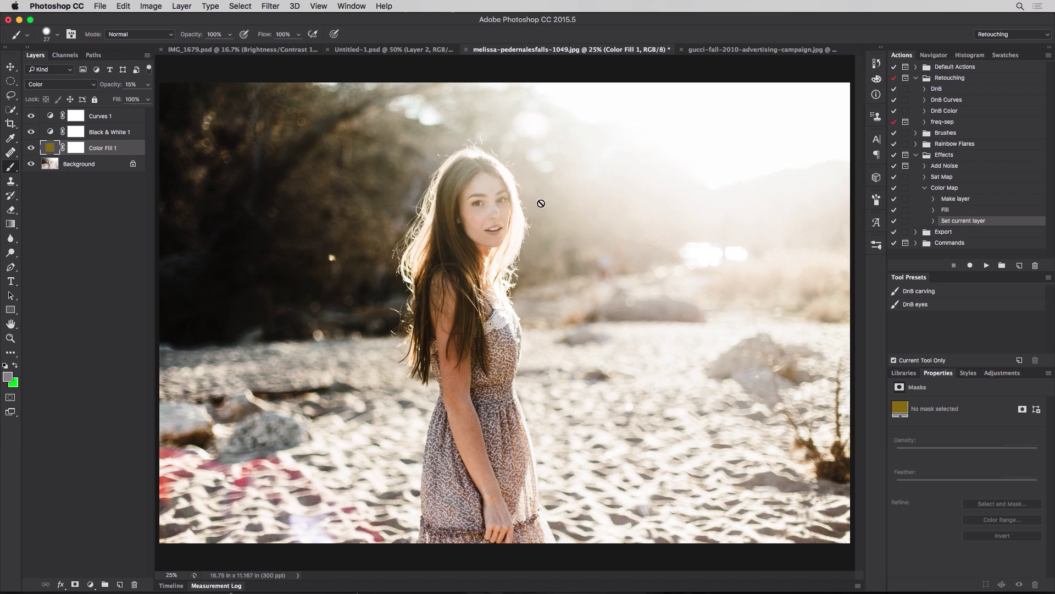
click(148, 84)
drag(102, 98, 100, 98)
click(37, 177)
Step: Toggle all layers above the Background off and on repeatedly to compare the original photo with the edited version
alt+click(32, 165)
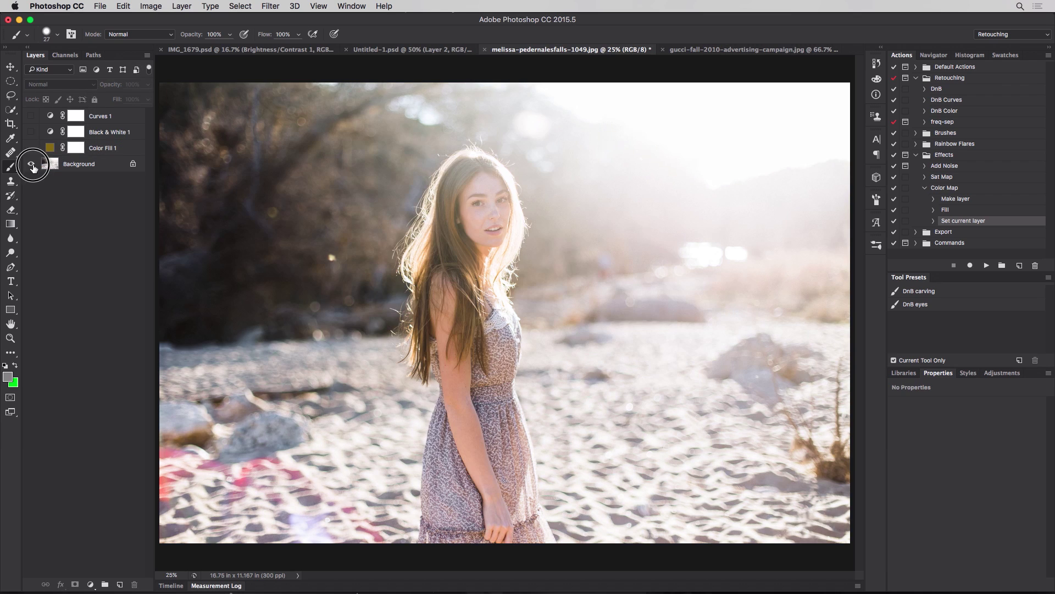
alt+click(31, 164)
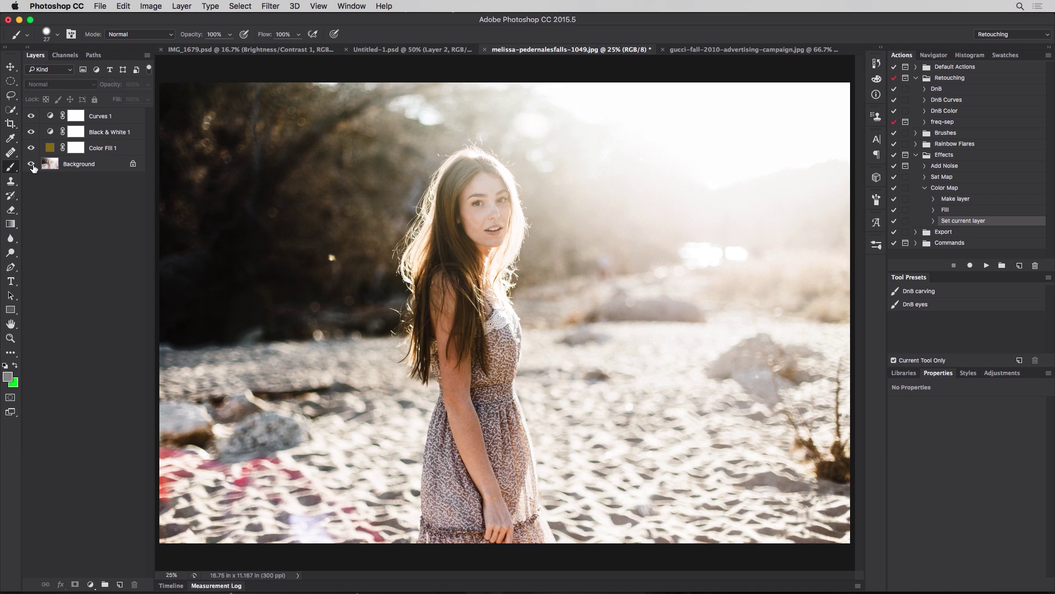
alt+click(32, 164)
alt+click(31, 164)
alt+click(32, 164)
alt+click(32, 165)
Step: Select the color fill, Black & White and Curves layers in turn to review their blending modes and opacities
click(107, 147)
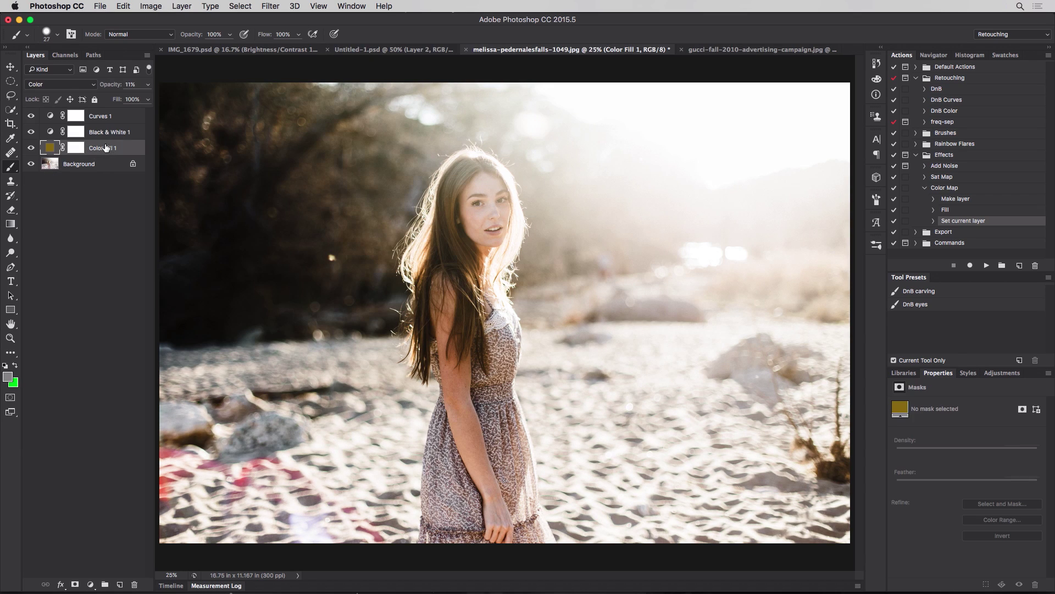
click(106, 135)
click(108, 120)
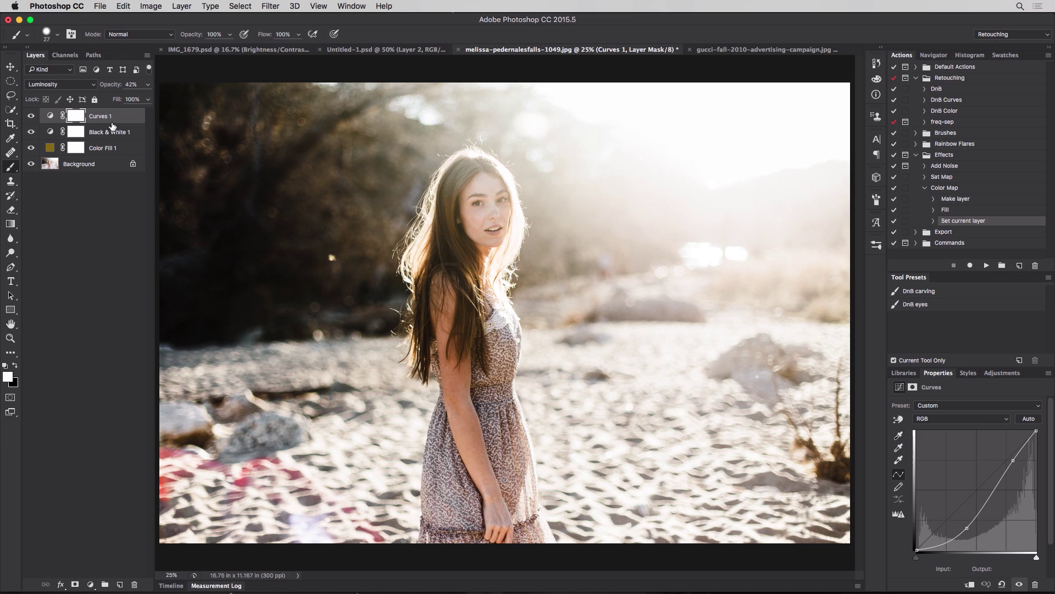
click(116, 133)
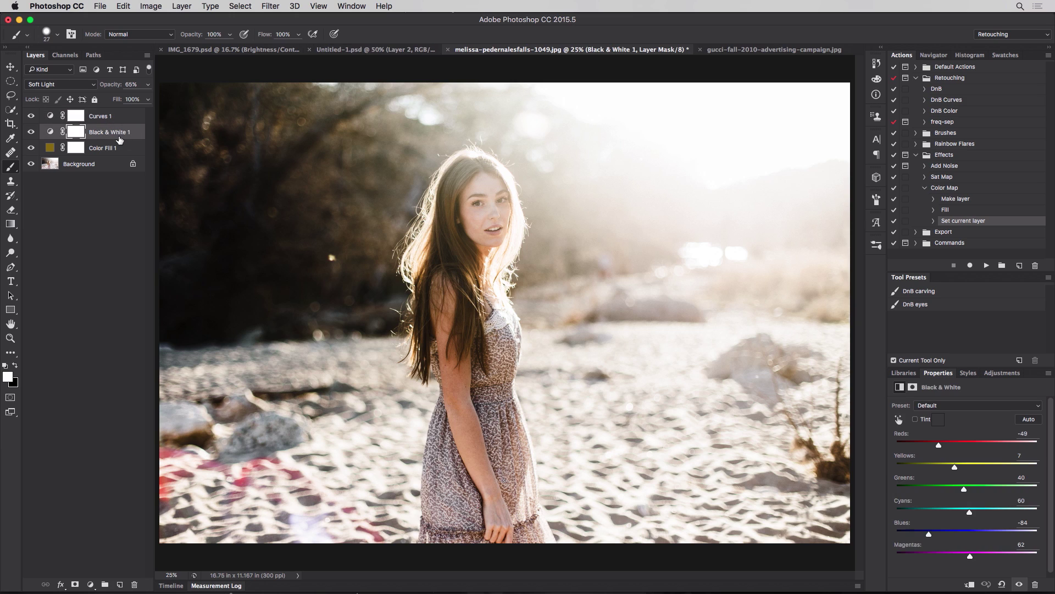
click(119, 146)
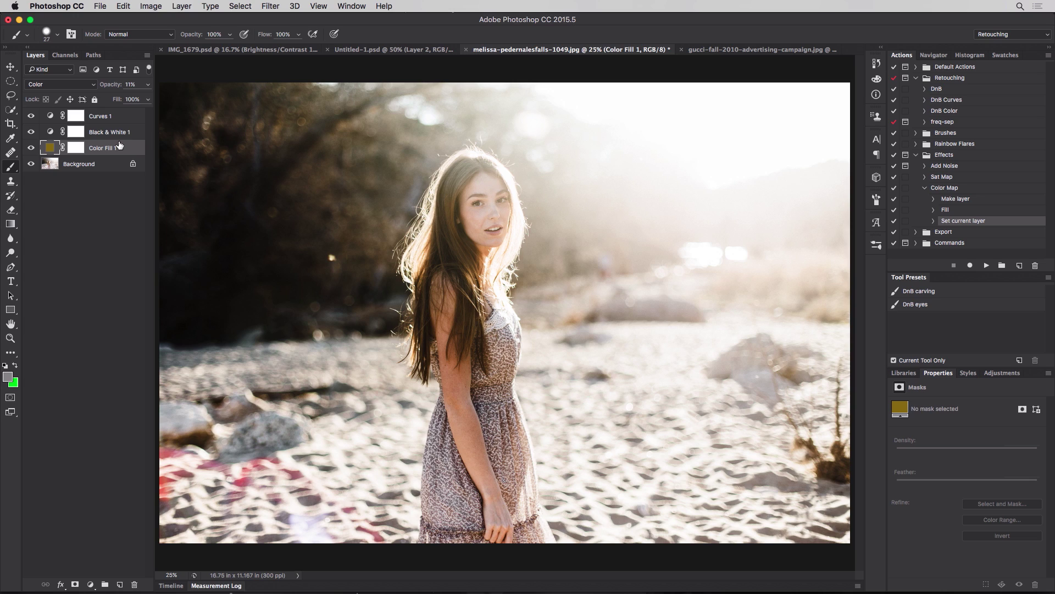